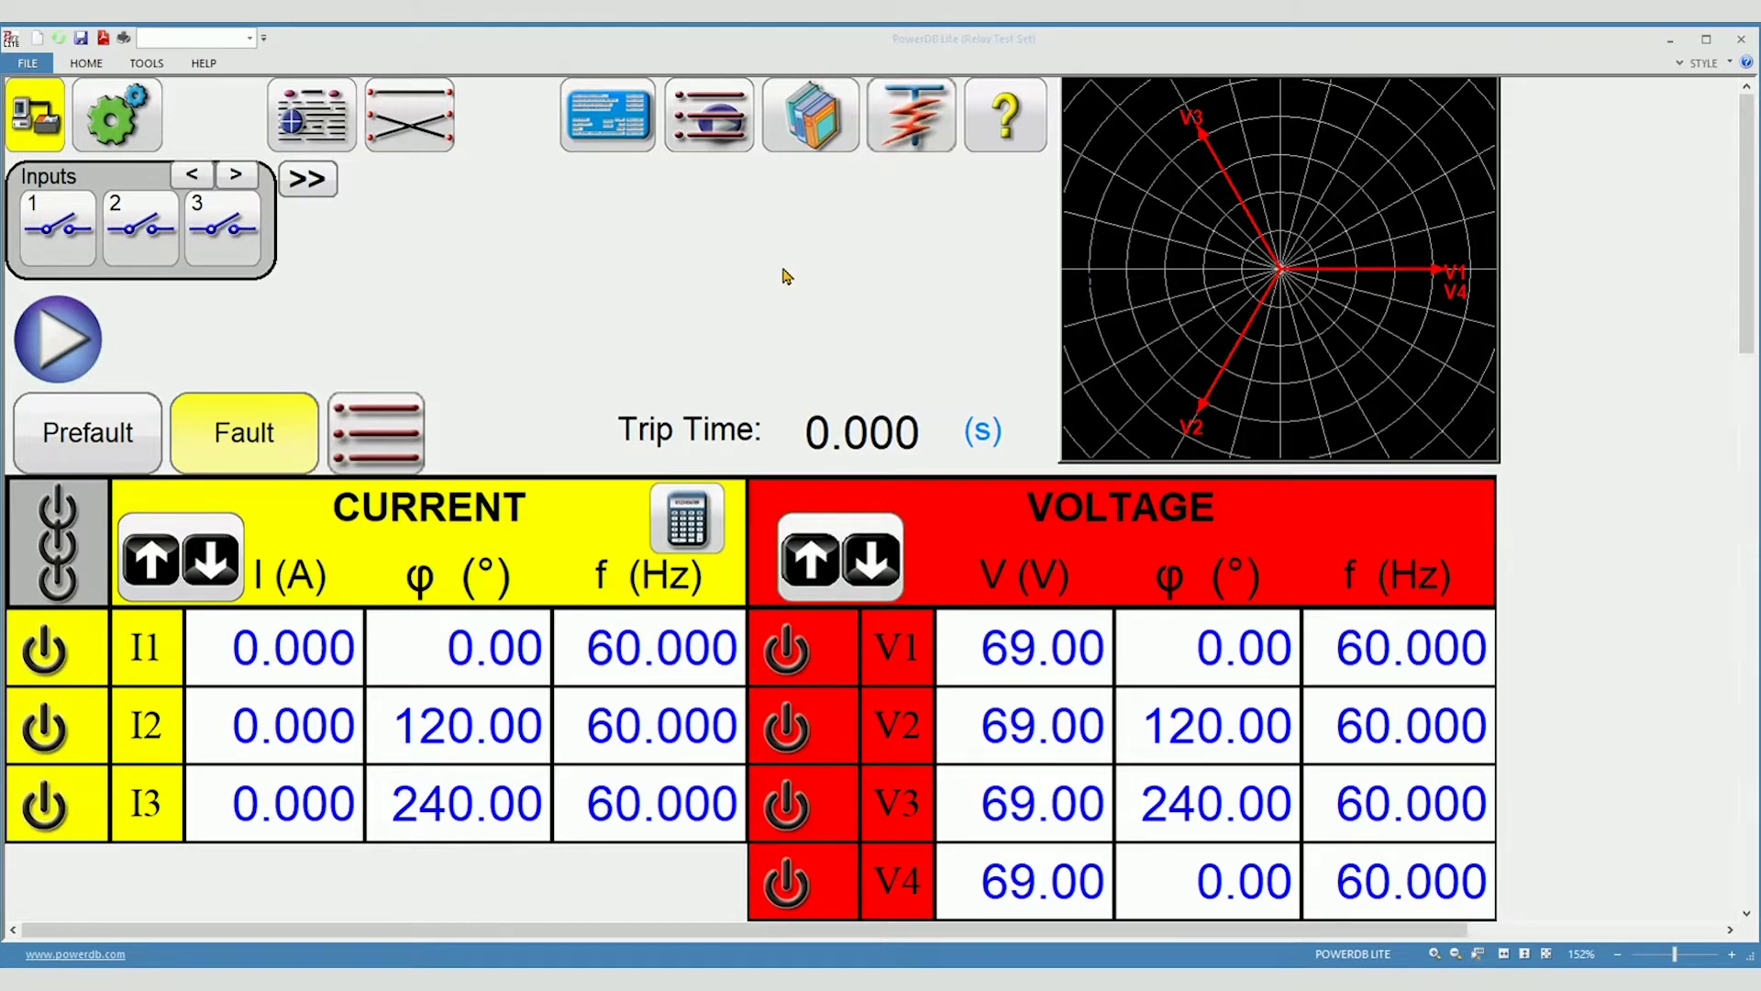
Step: Load the Differential G generator relay test and read the differential Quick Start help
{"action": "left_click", "coordinate": [719, 131]}
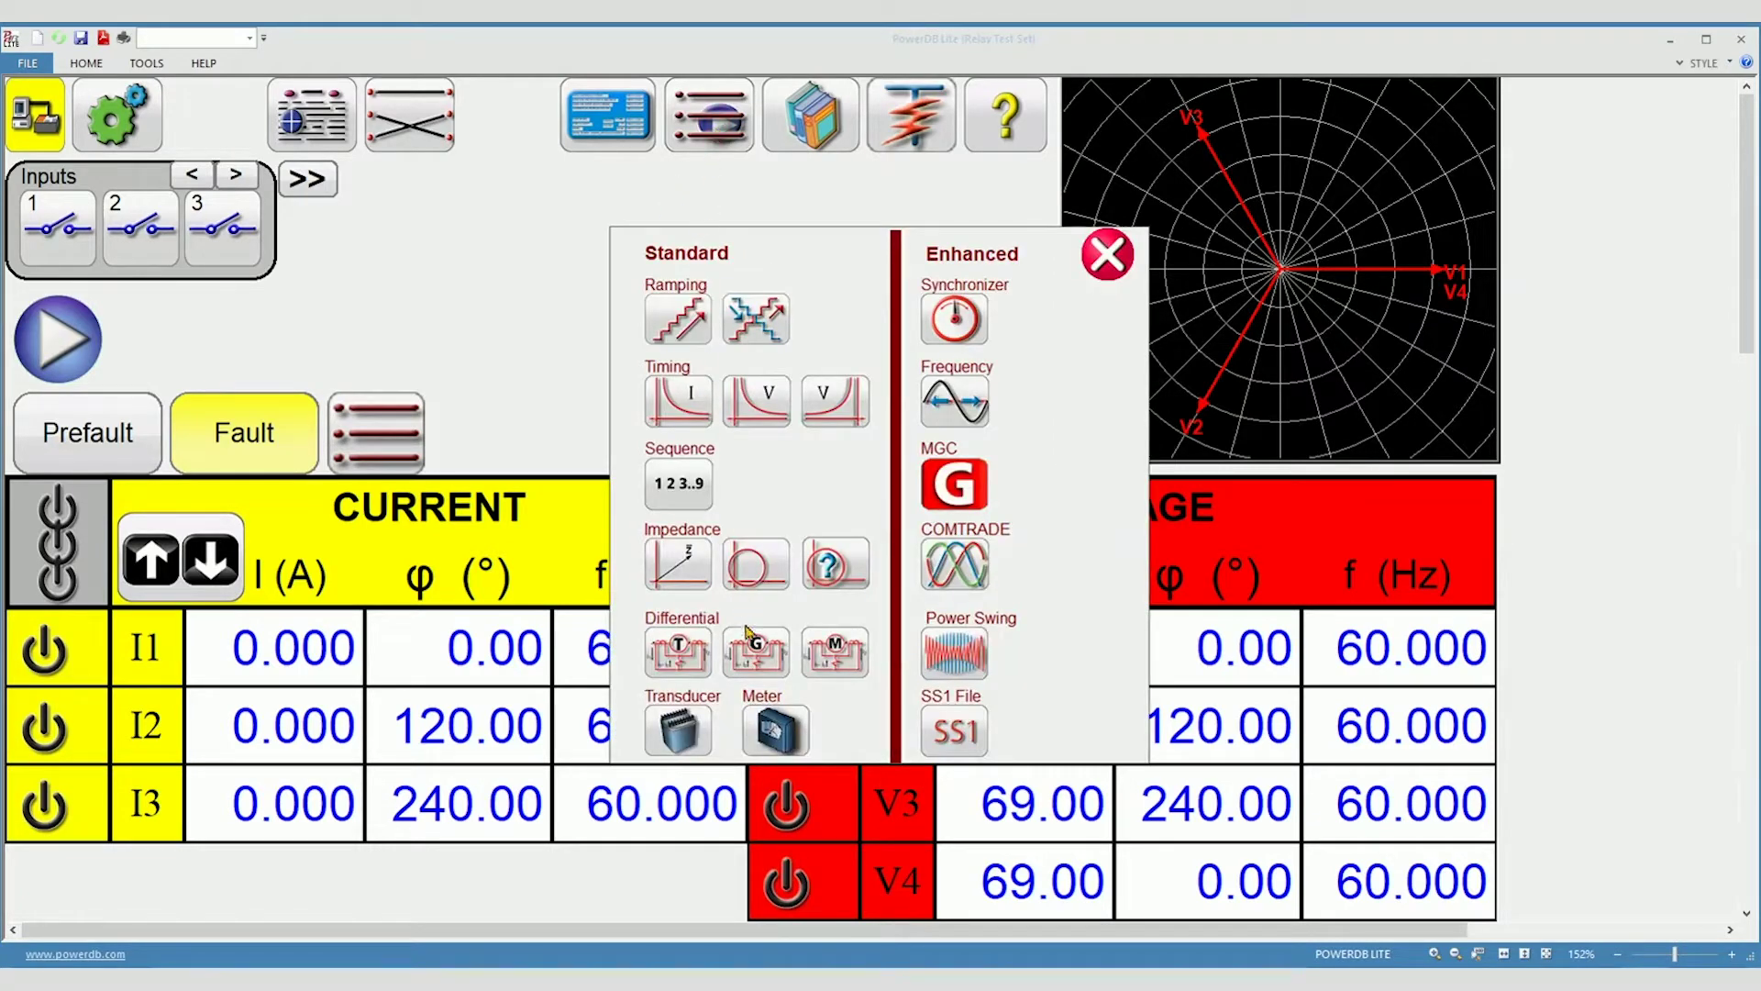
{"action": "left_click", "coordinate": [755, 653]}
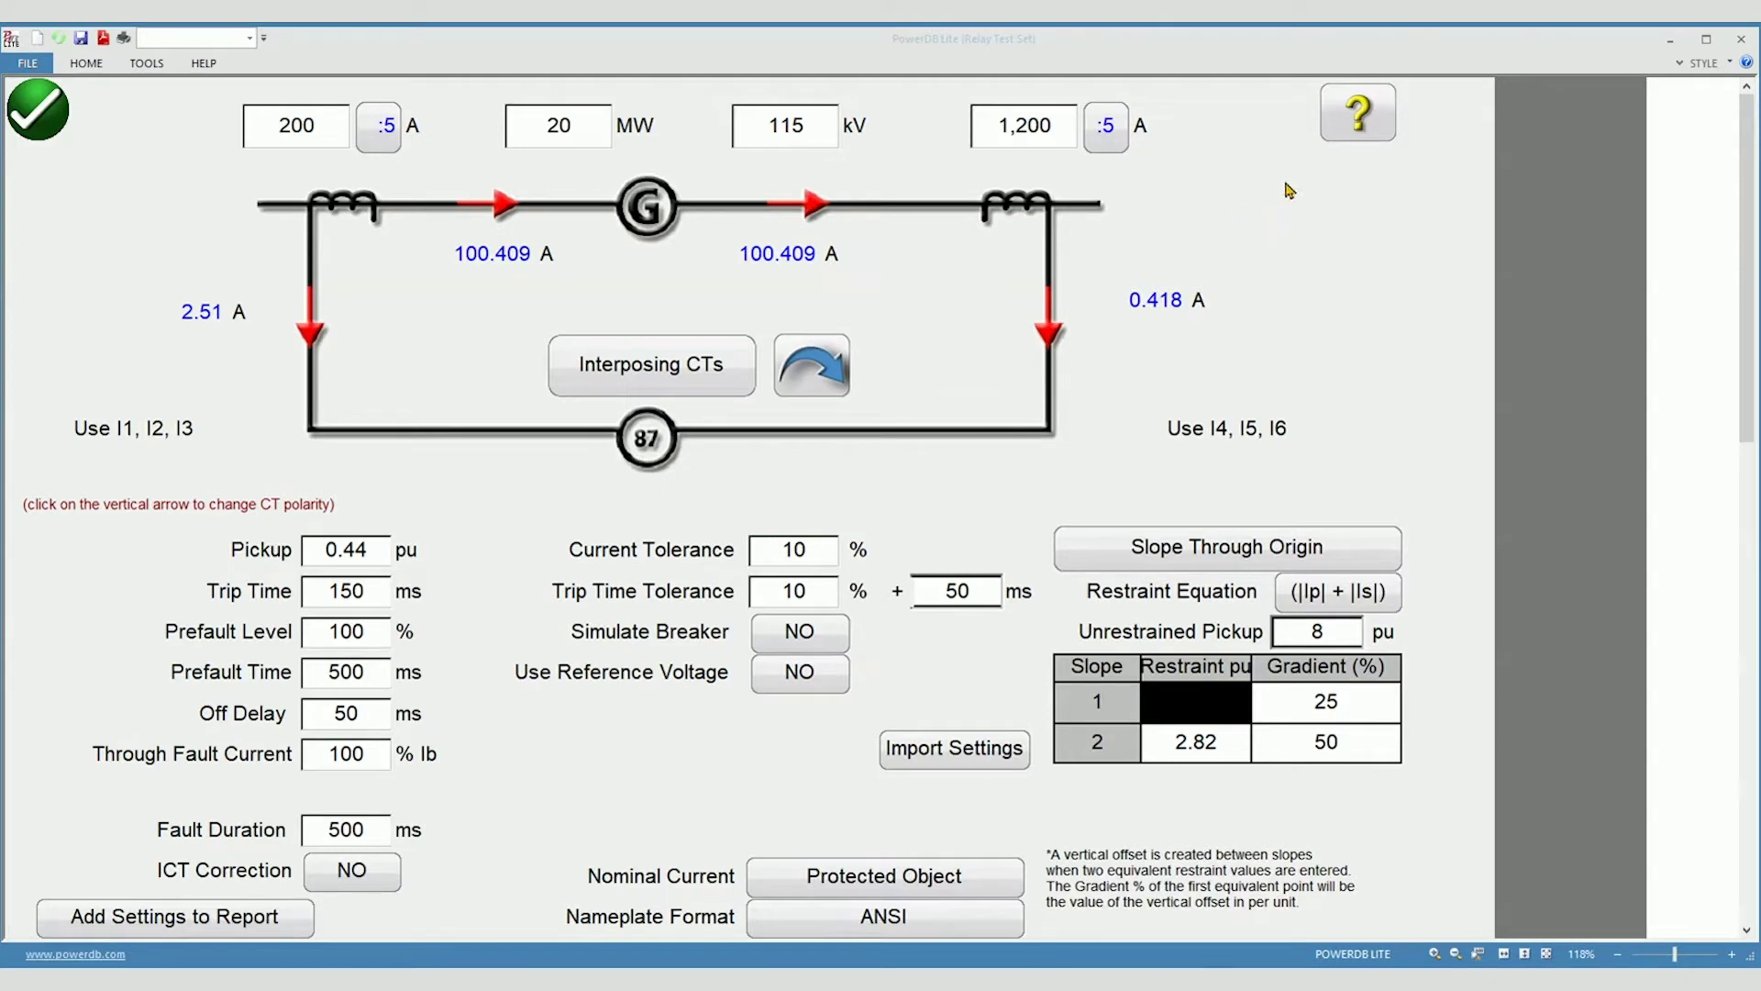
{"action": "left_click", "coordinate": [1359, 124]}
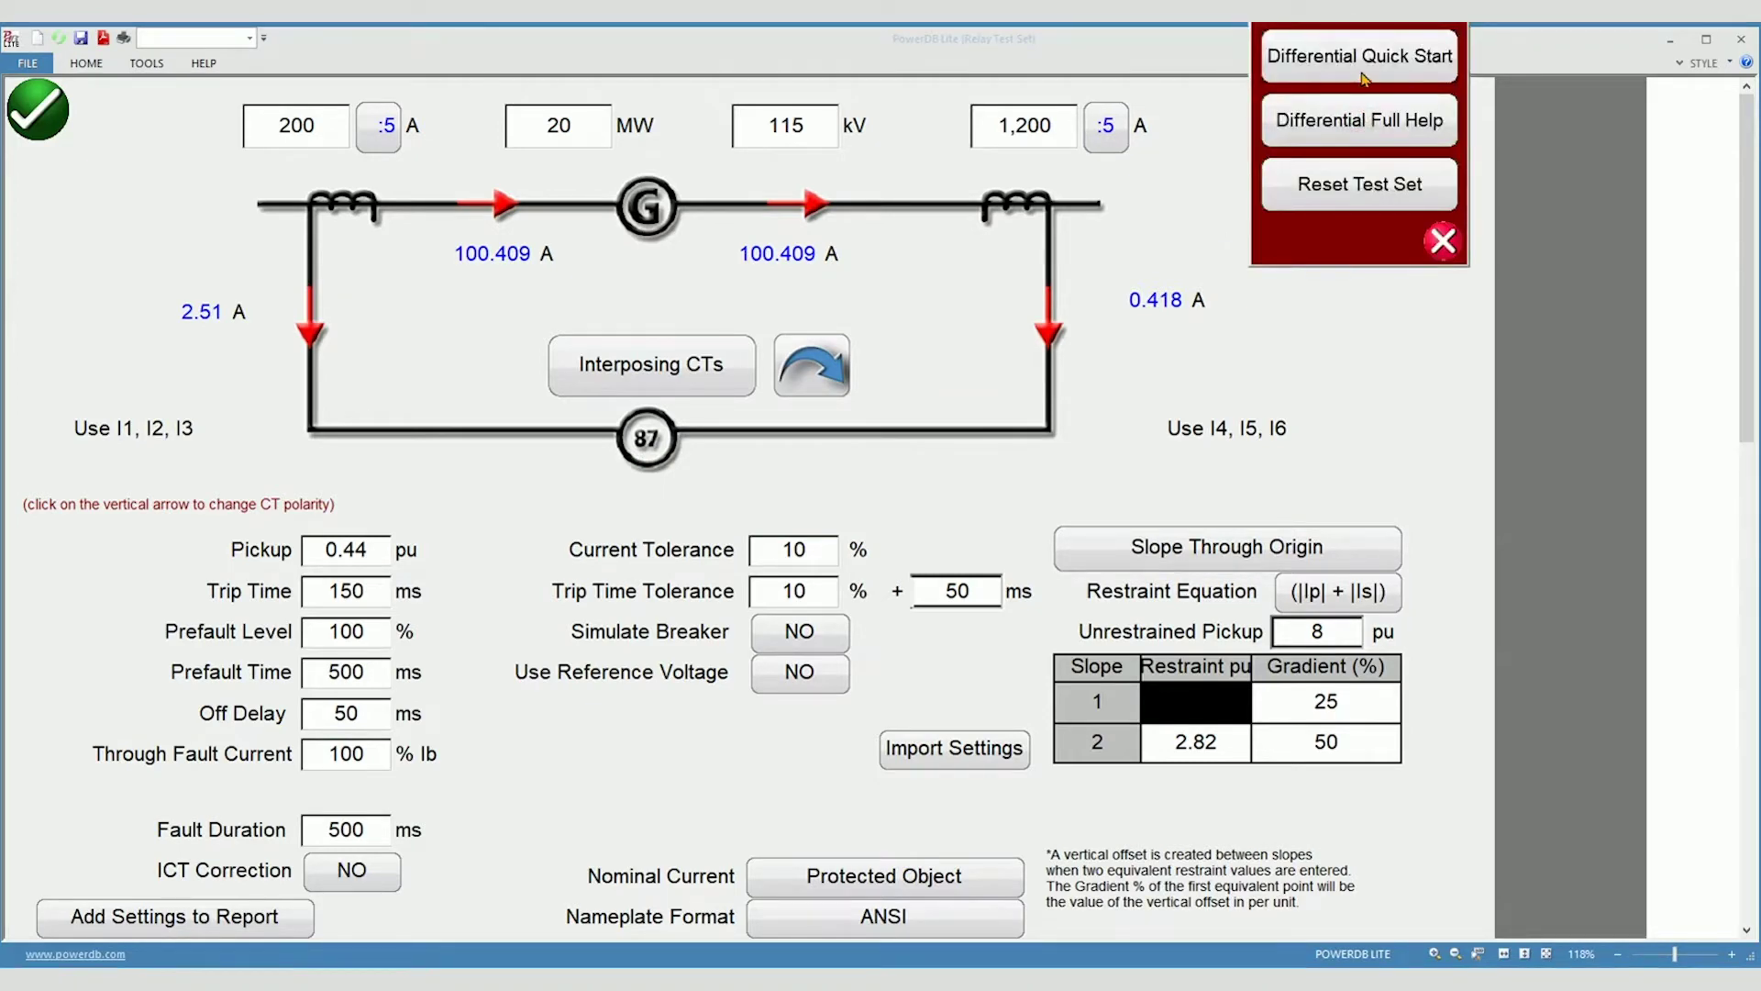
{"action": "left_click", "coordinate": [1370, 72]}
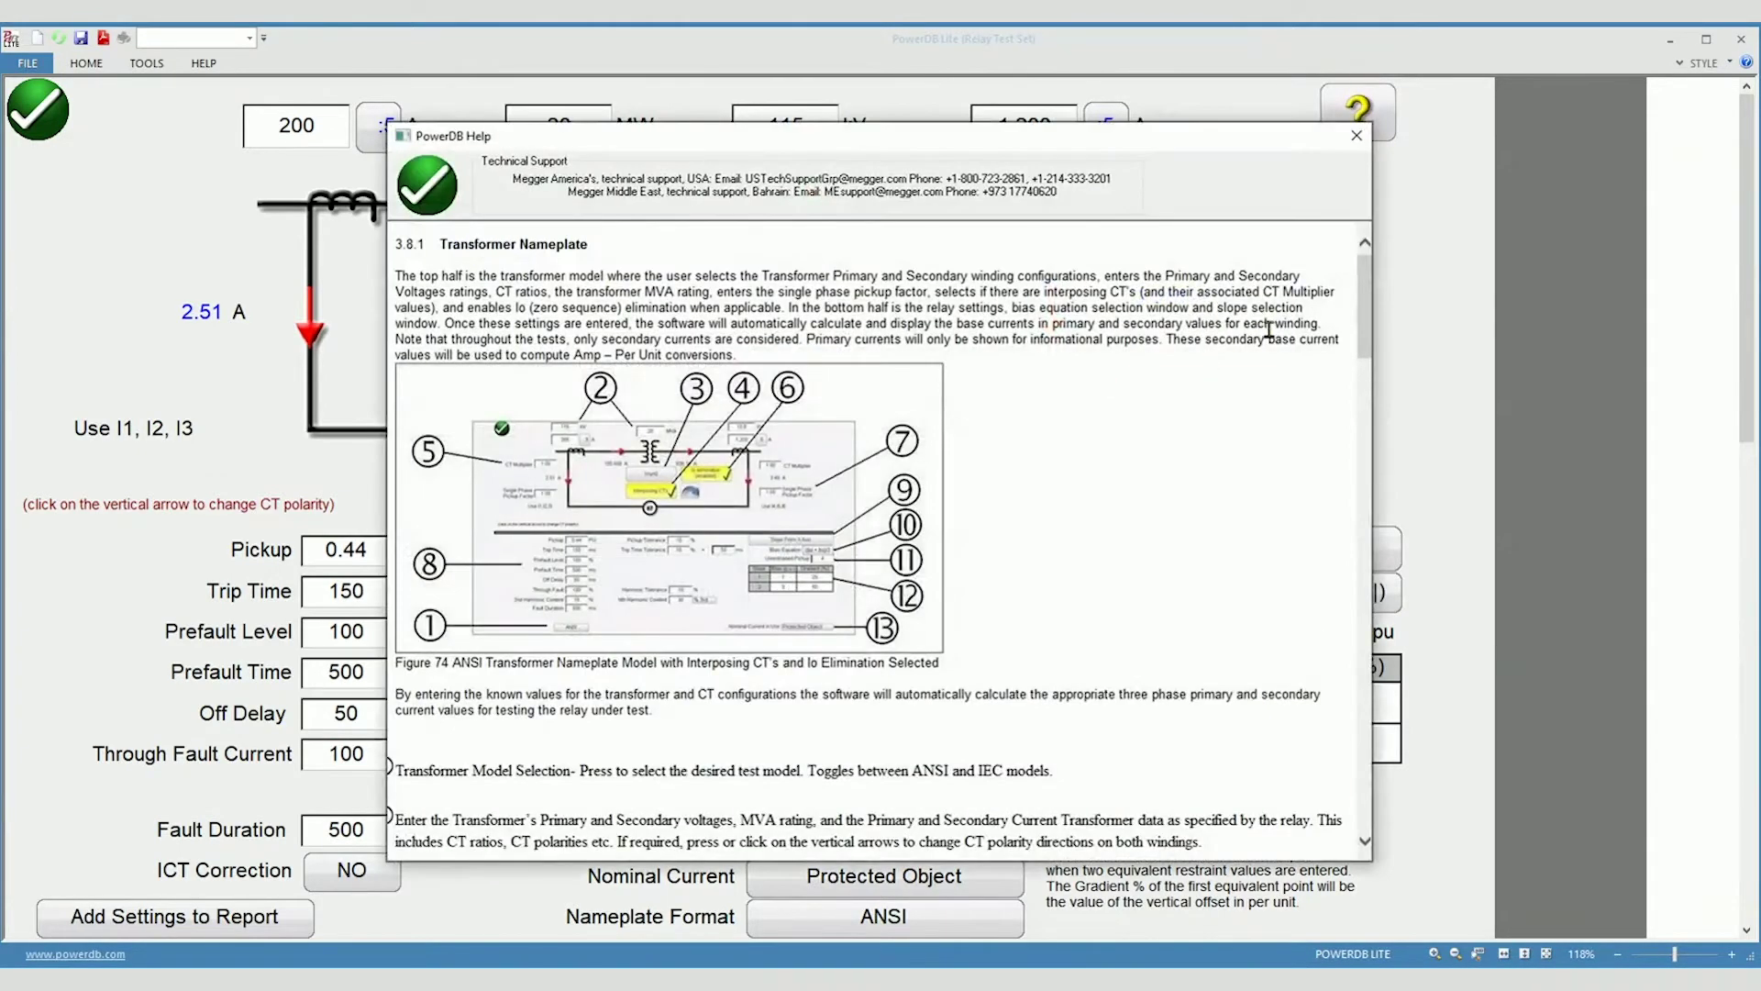
{"action": "left_click_drag", "start_coordinate": [1369, 289], "coordinate": [1376, 449]}
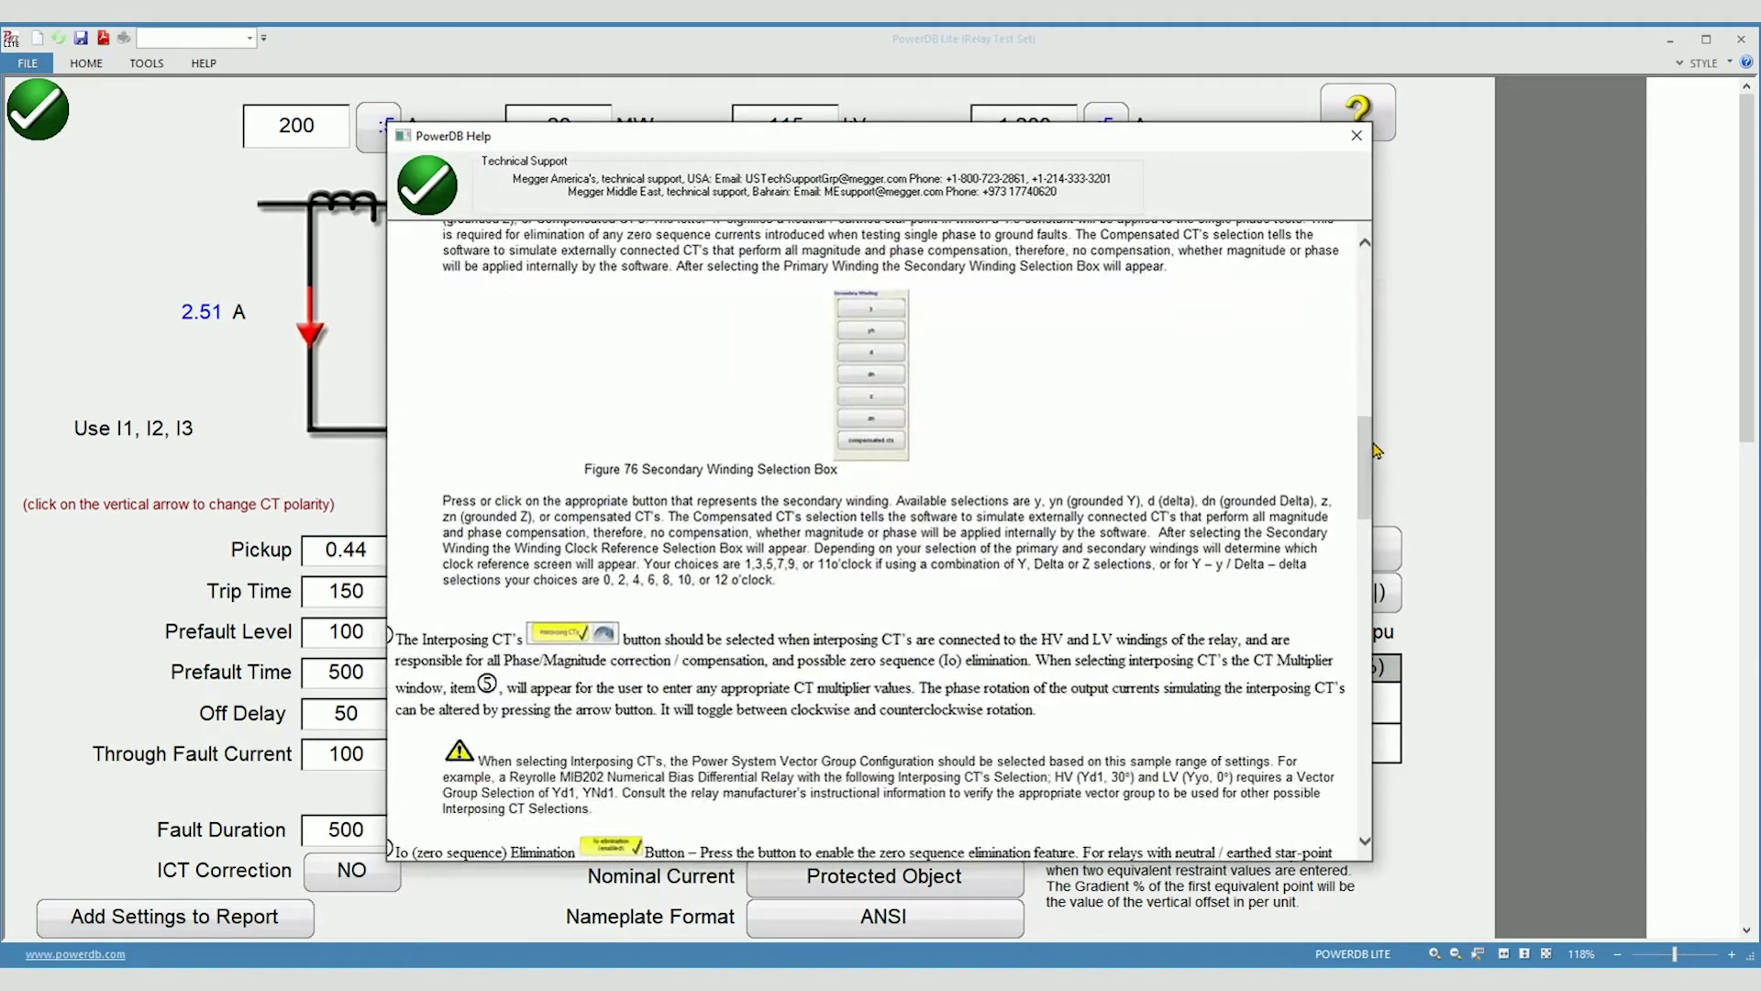
Step: Read the full differential relay help, then return to the relay settings screen
{"action": "left_click", "coordinate": [1357, 135]}
{"action": "left_click", "coordinate": [1359, 124]}
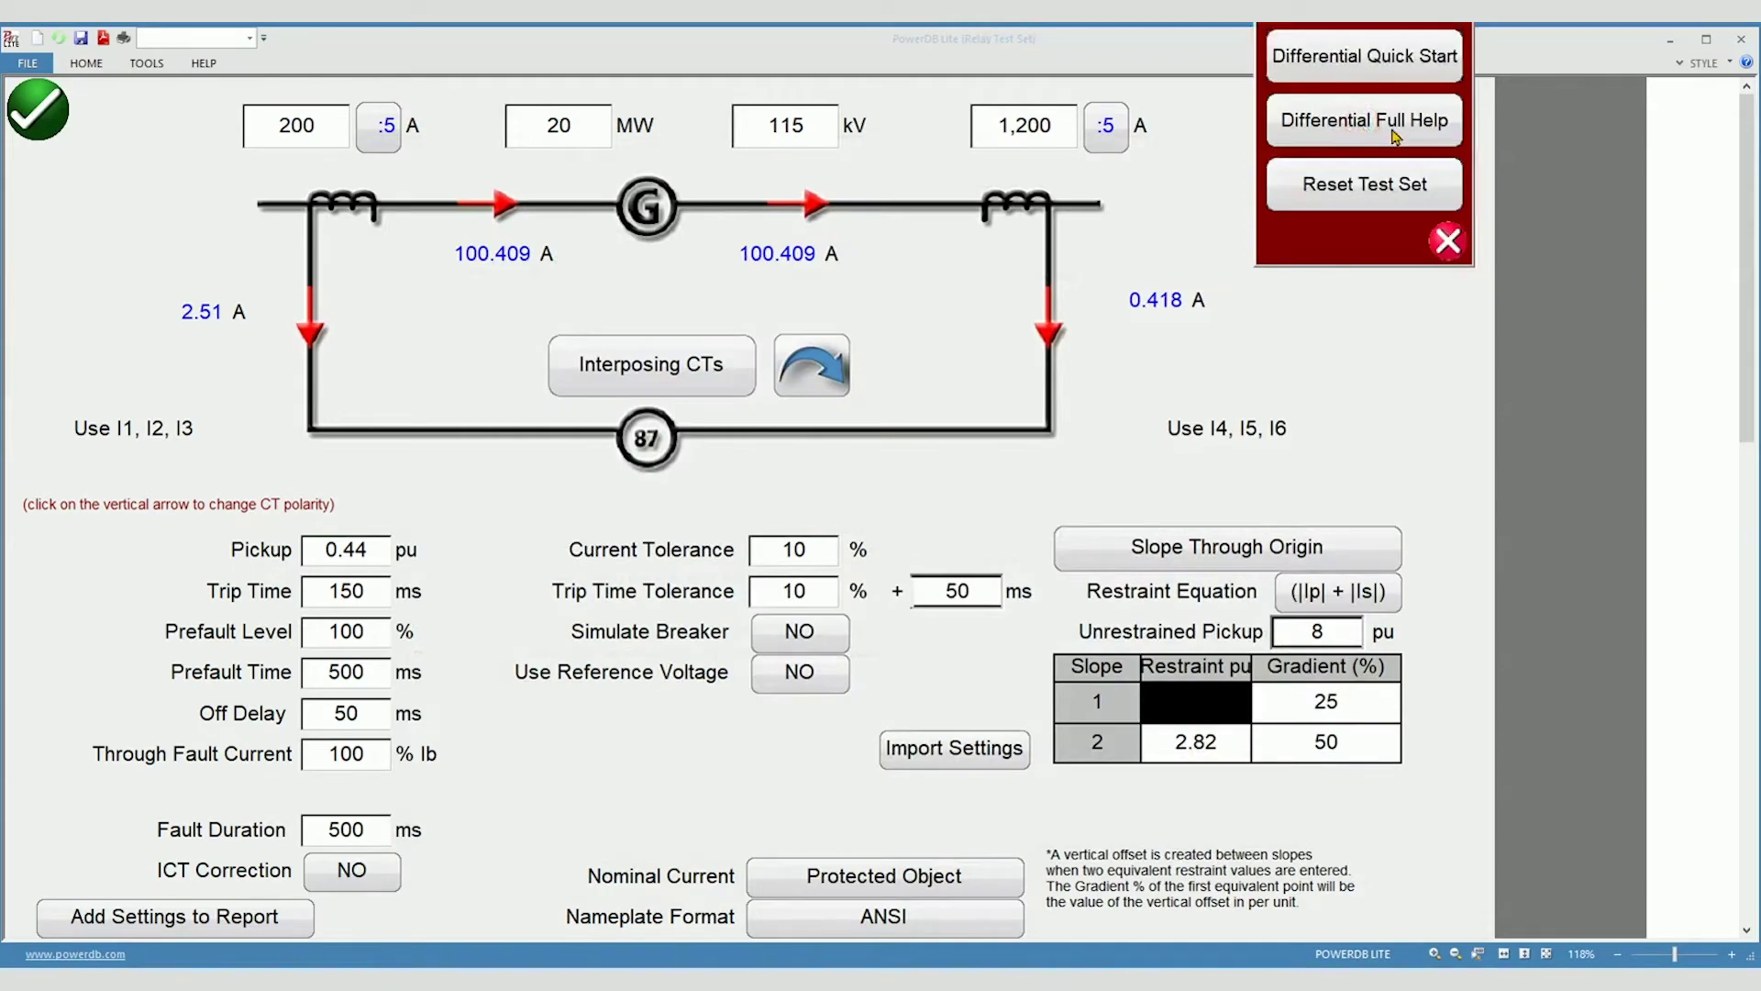
{"action": "left_click", "coordinate": [1392, 132]}
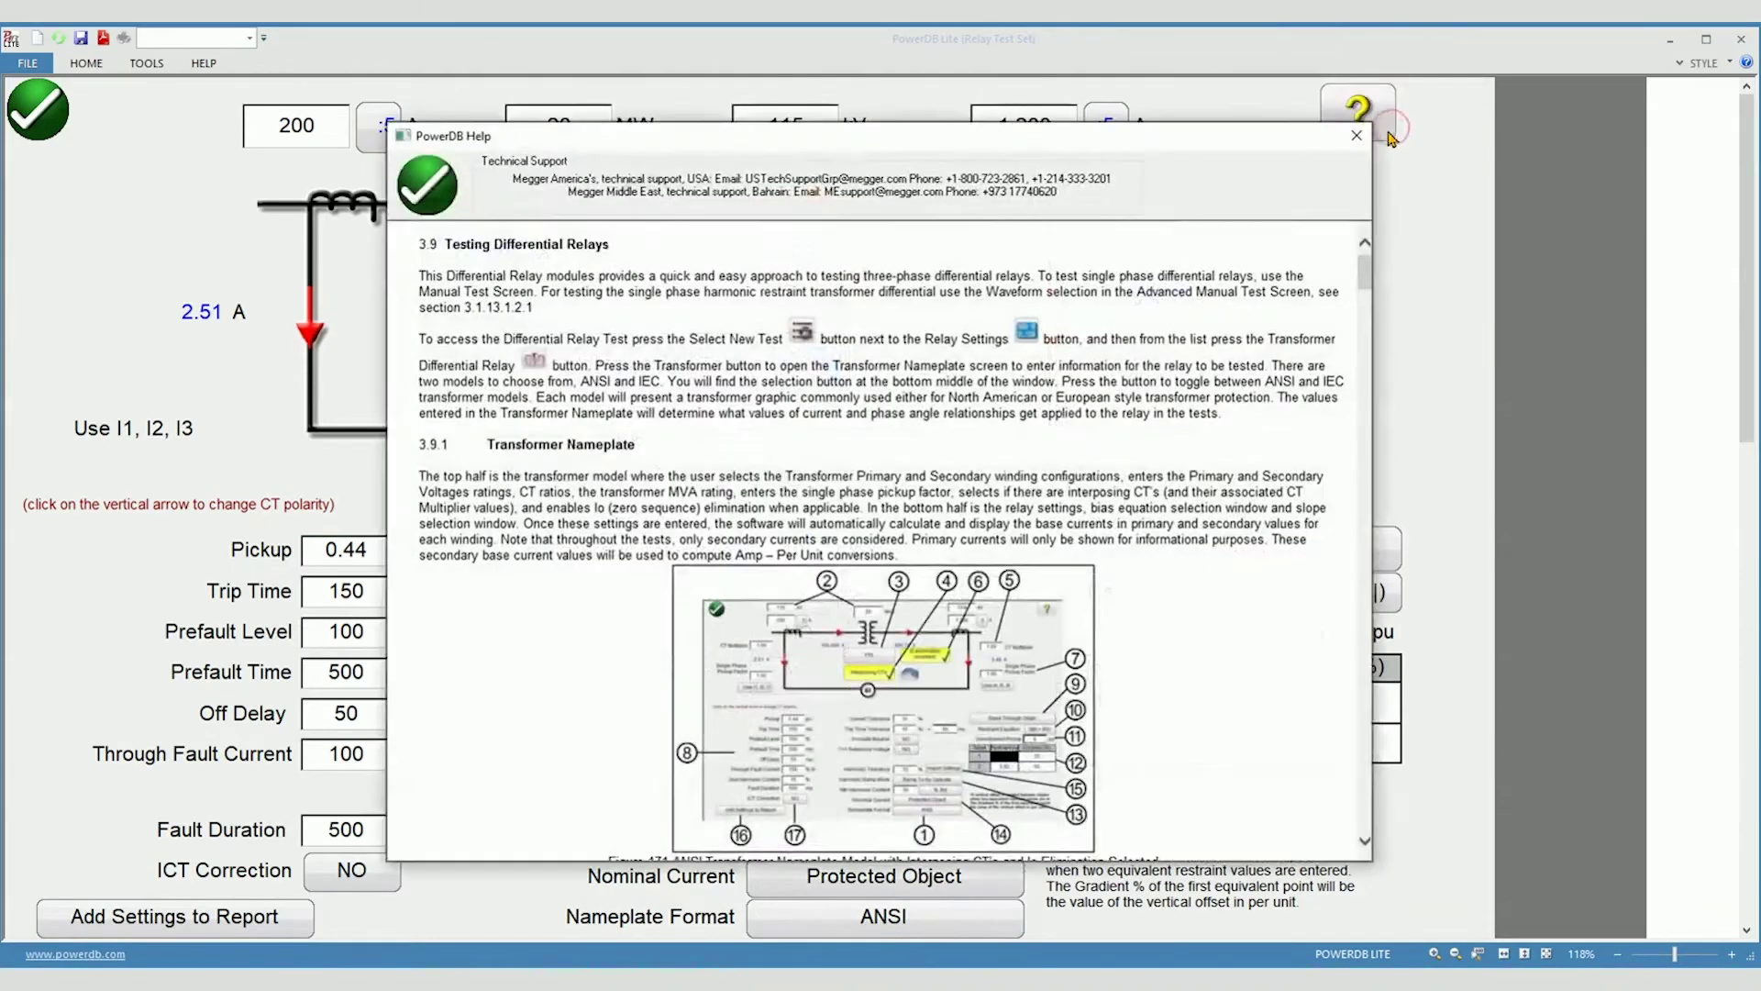
{"action": "left_click_drag", "start_coordinate": [1364, 280], "coordinate": [1349, 782]}
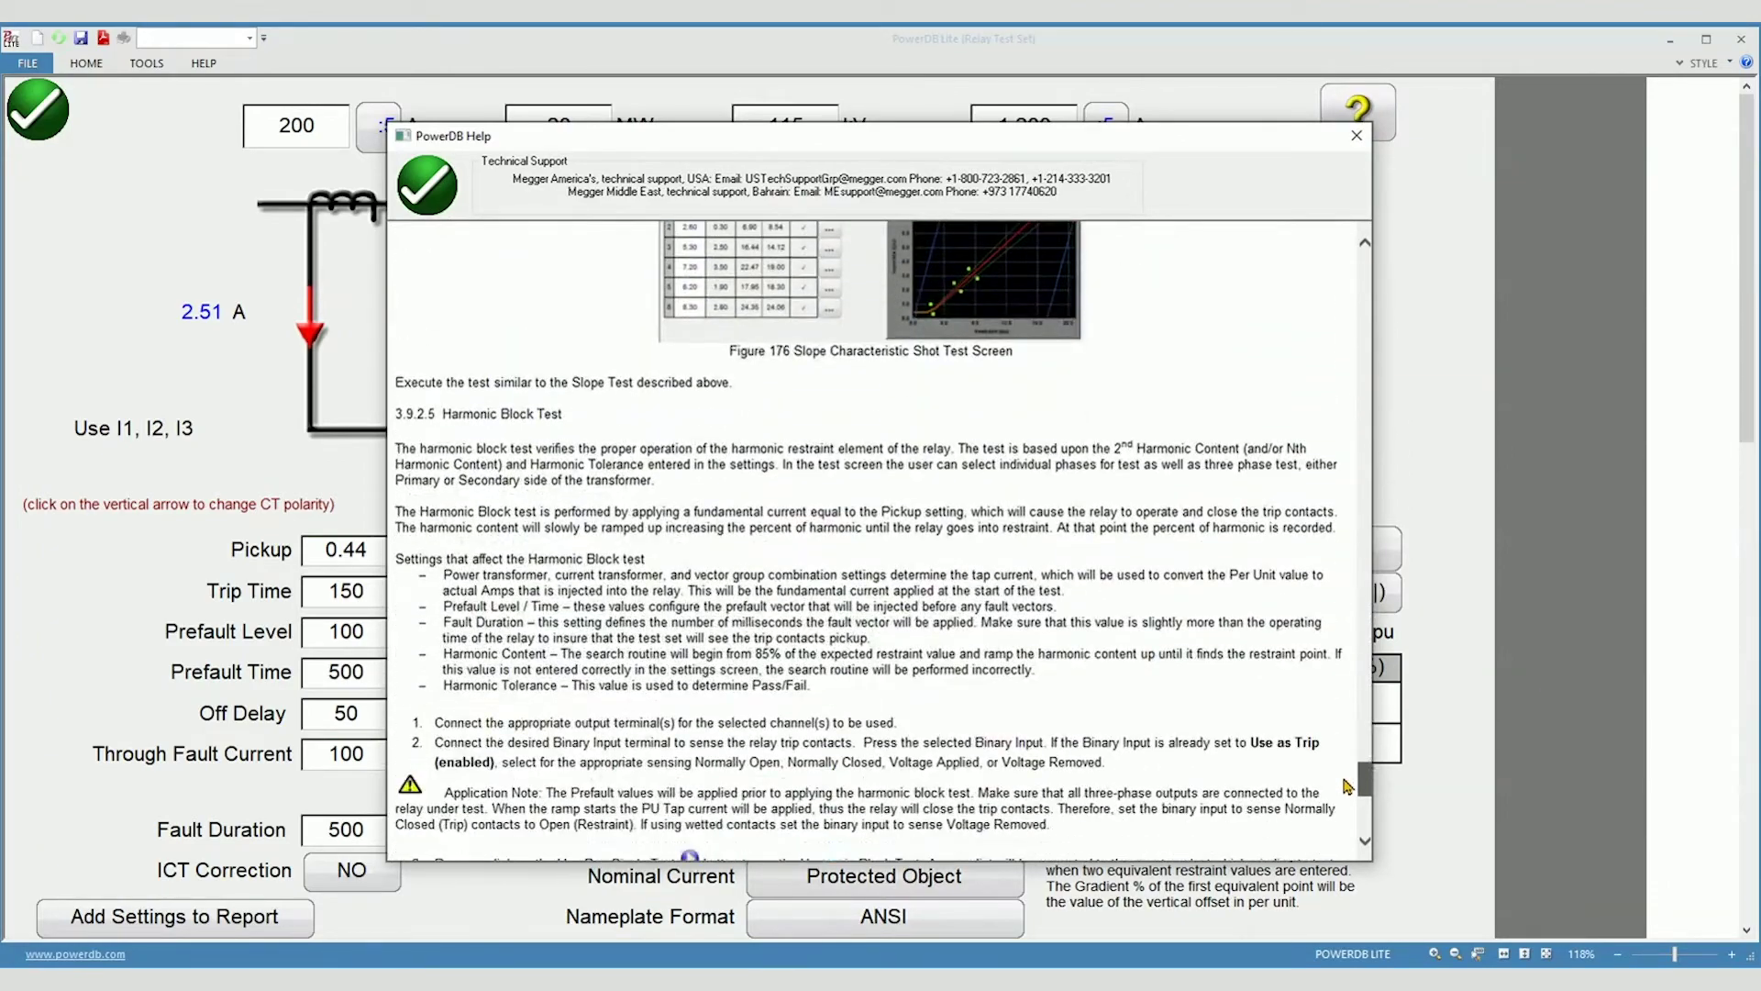
{"action": "left_click", "coordinate": [442, 186]}
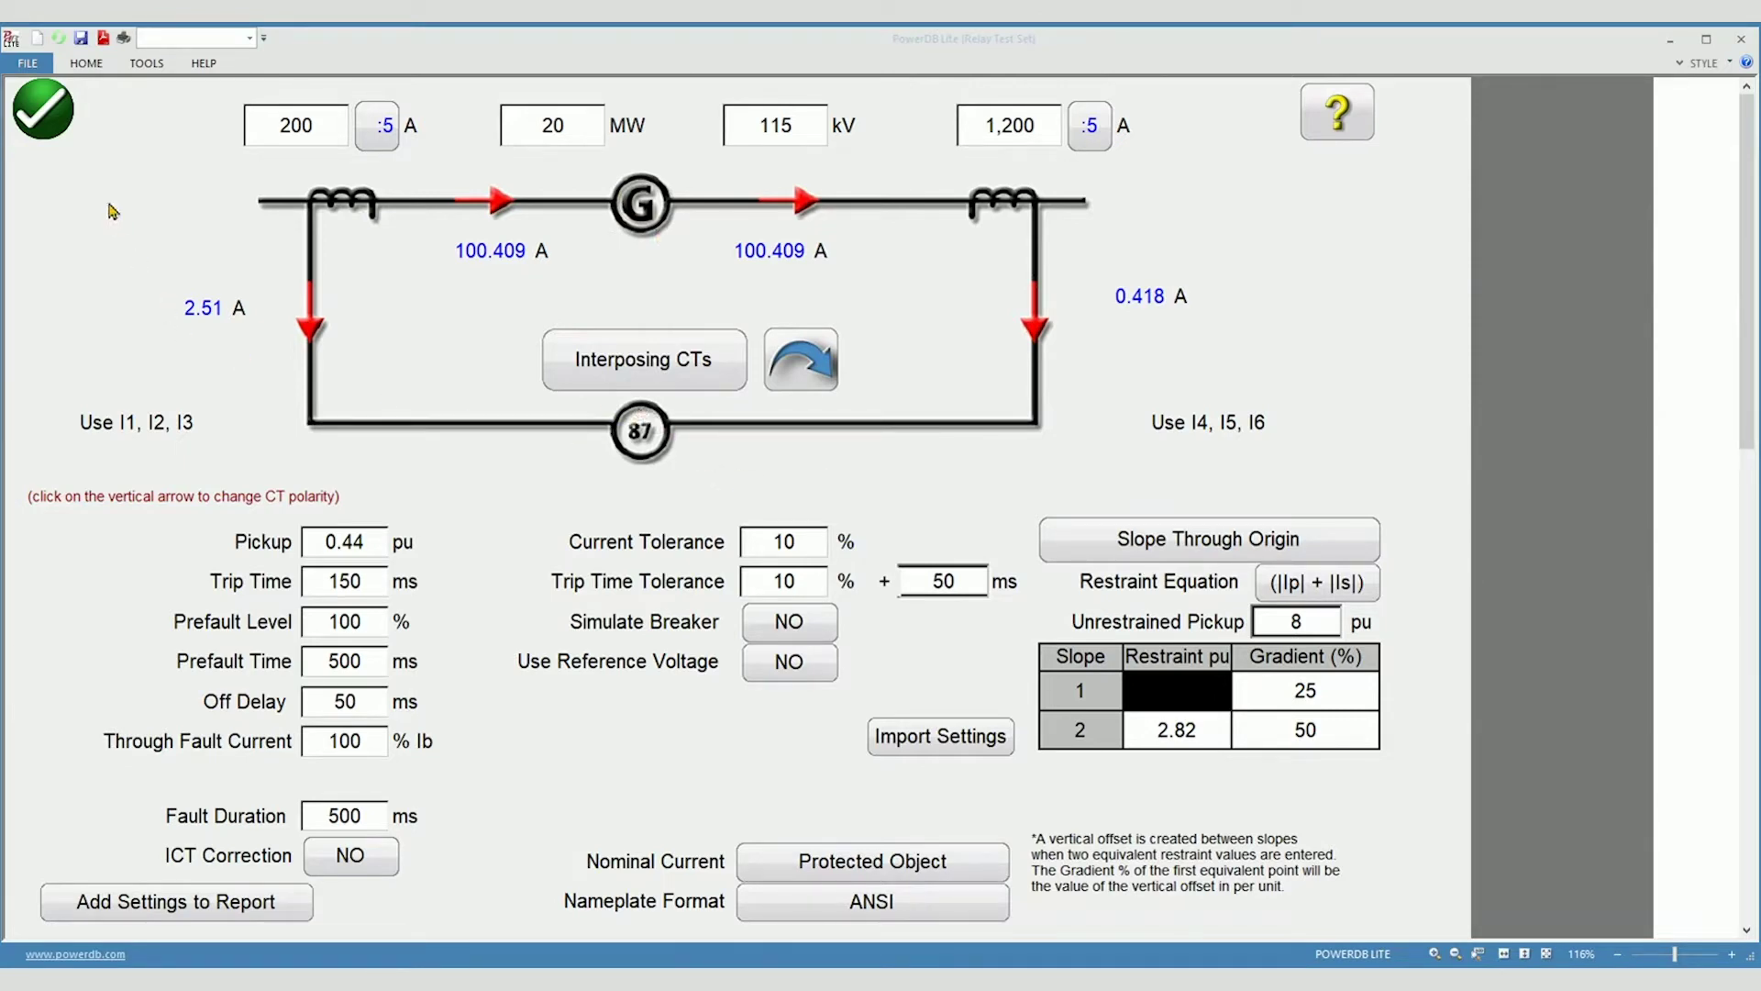
Step: Go back Home and load the Differential M motor relay test instead of the generator test
{"action": "left_click", "coordinate": [64, 126]}
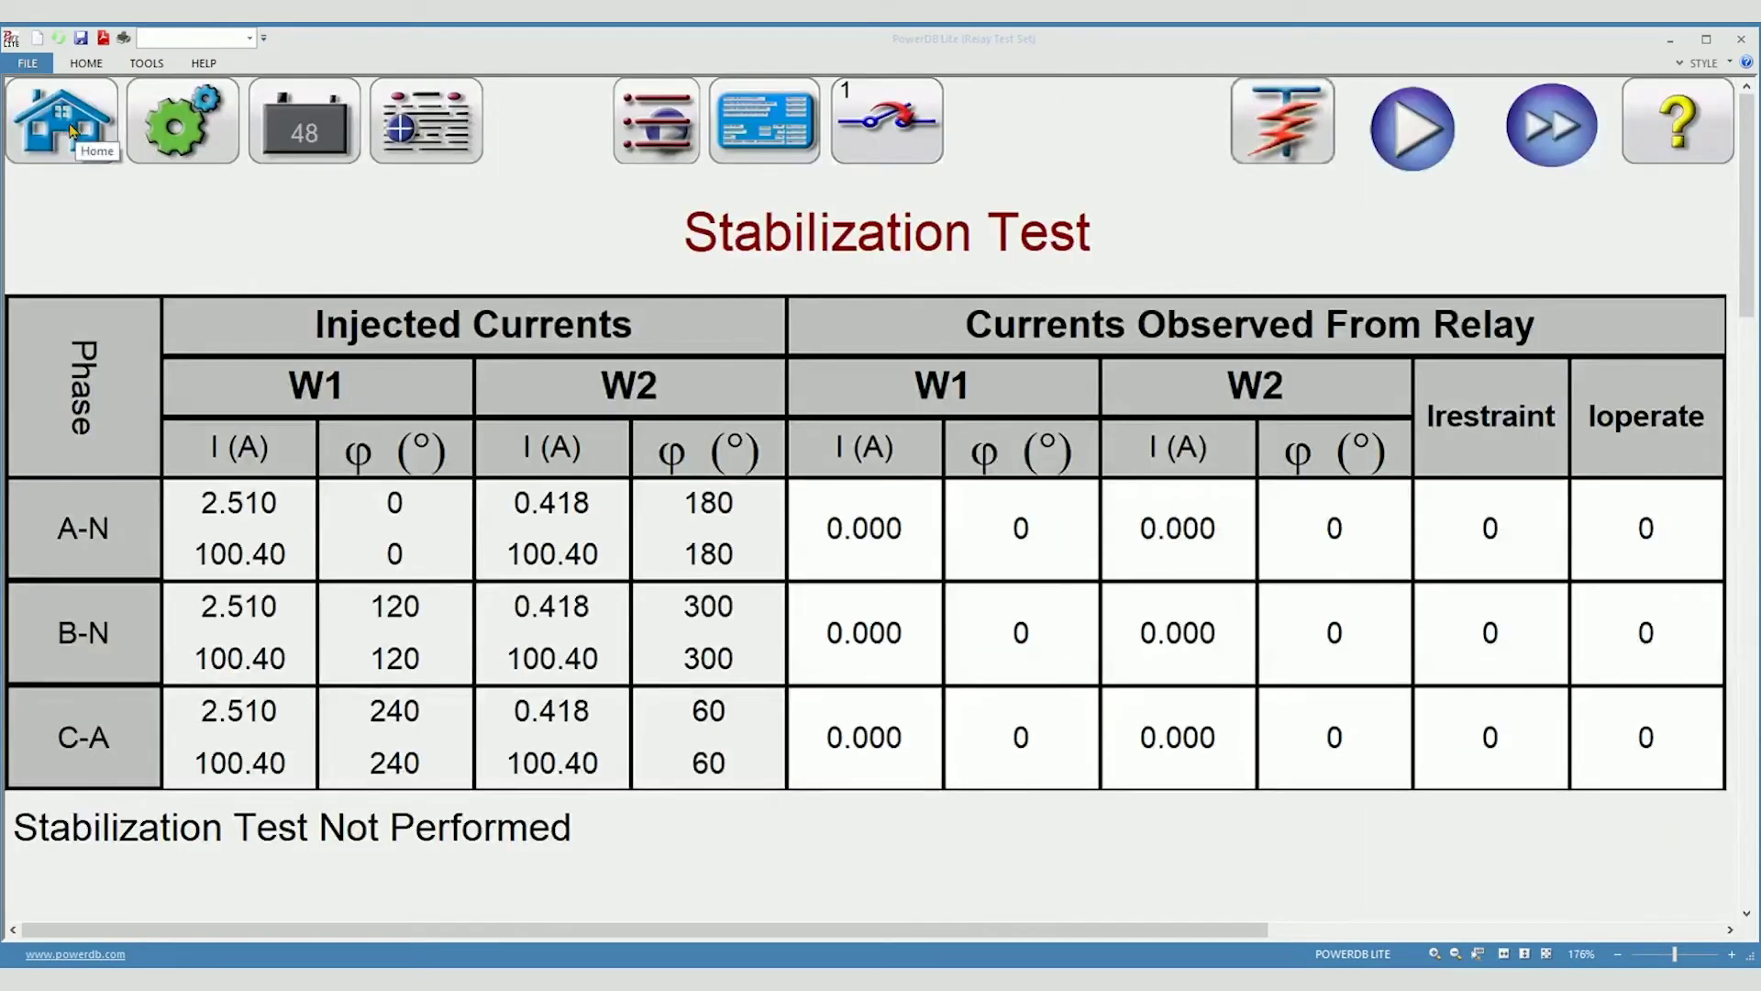
{"action": "left_click", "coordinate": [101, 148]}
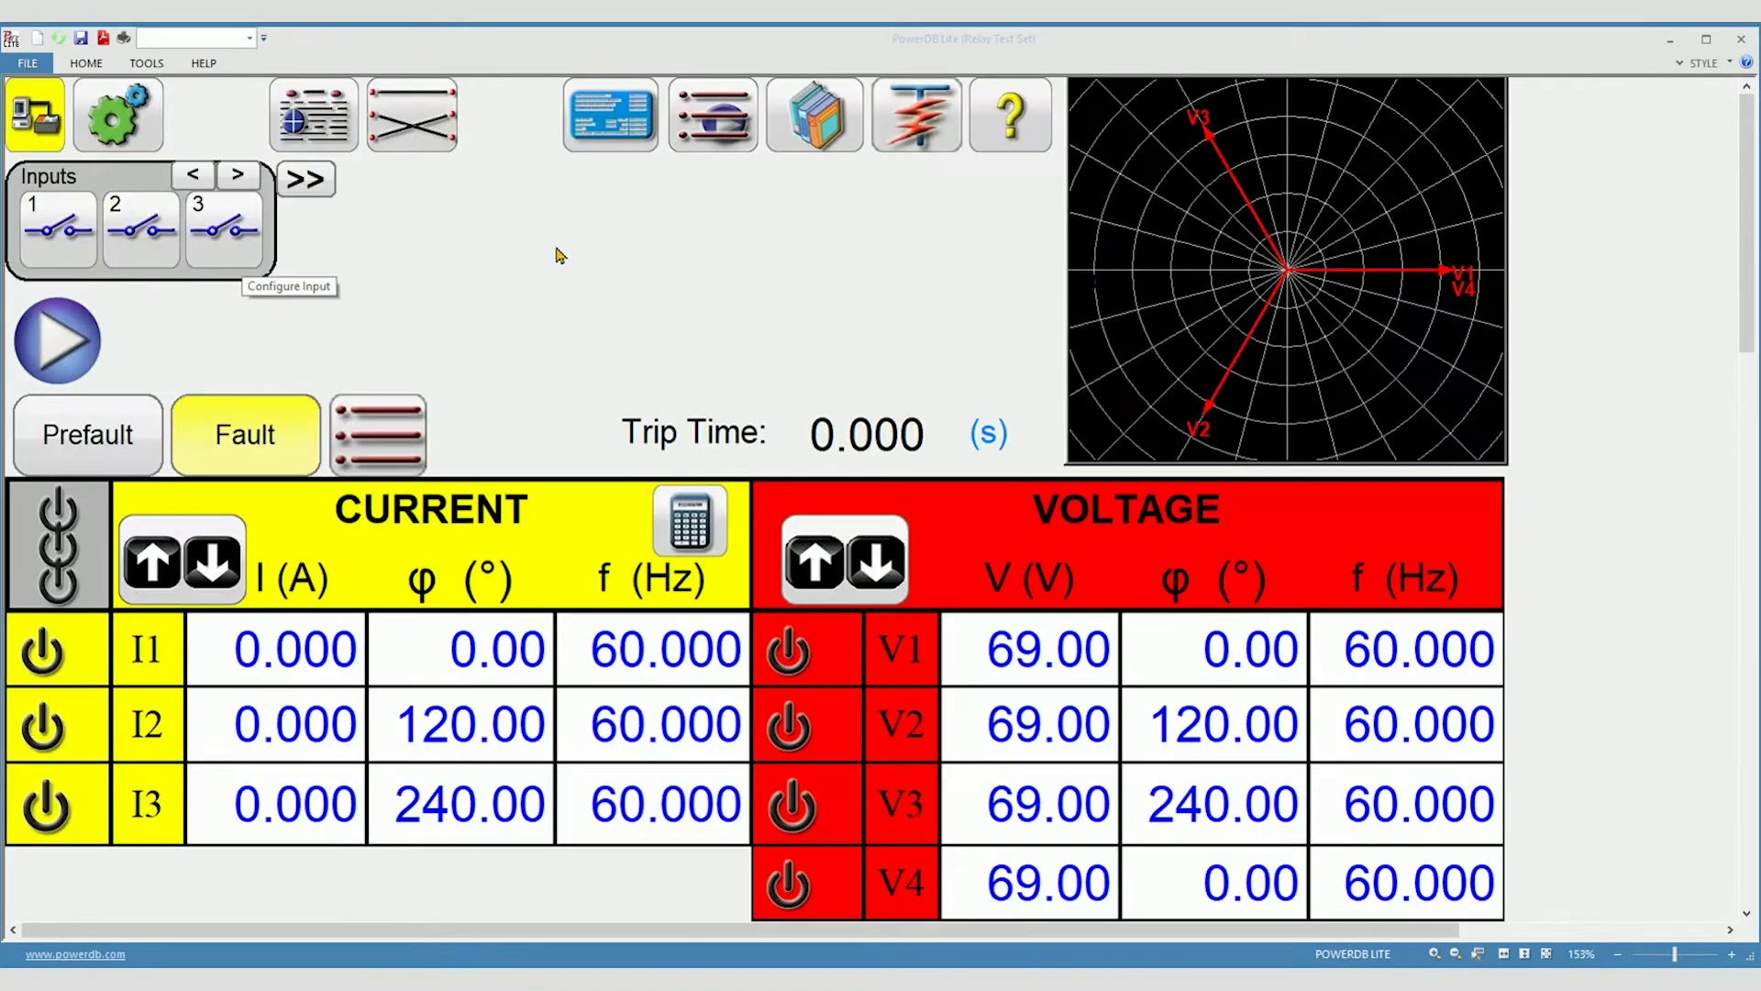
{"action": "left_click", "coordinate": [721, 132]}
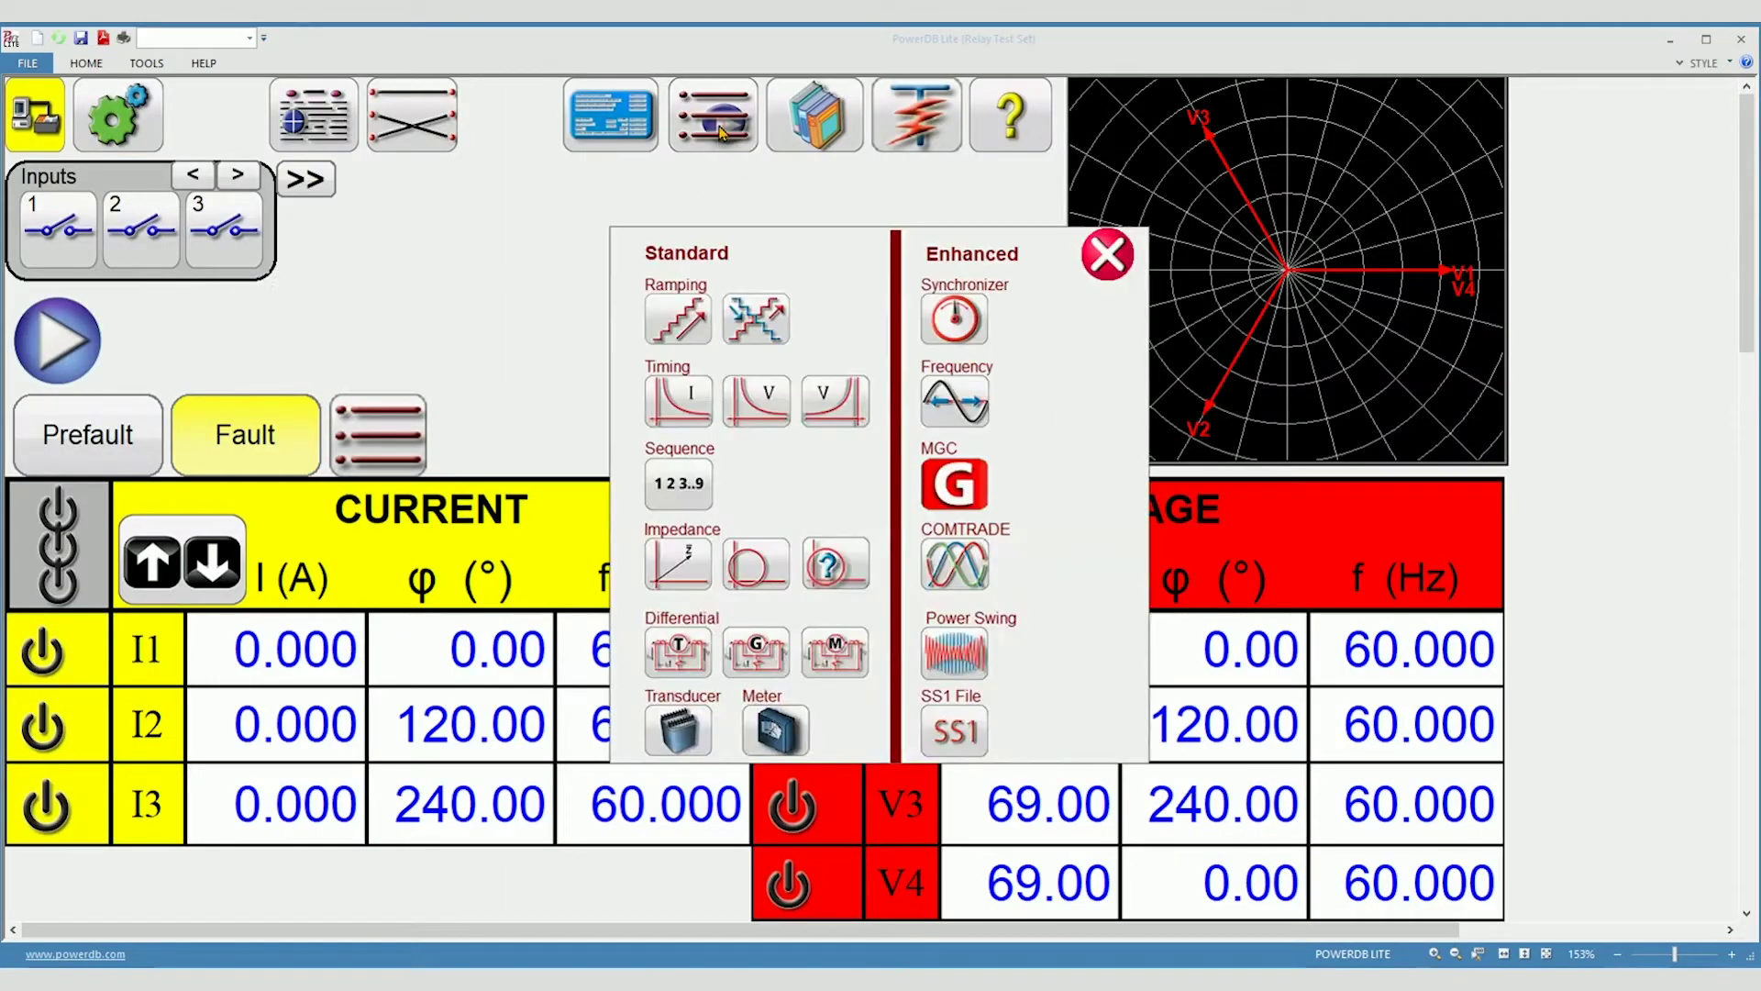
{"action": "left_click", "coordinate": [833, 666]}
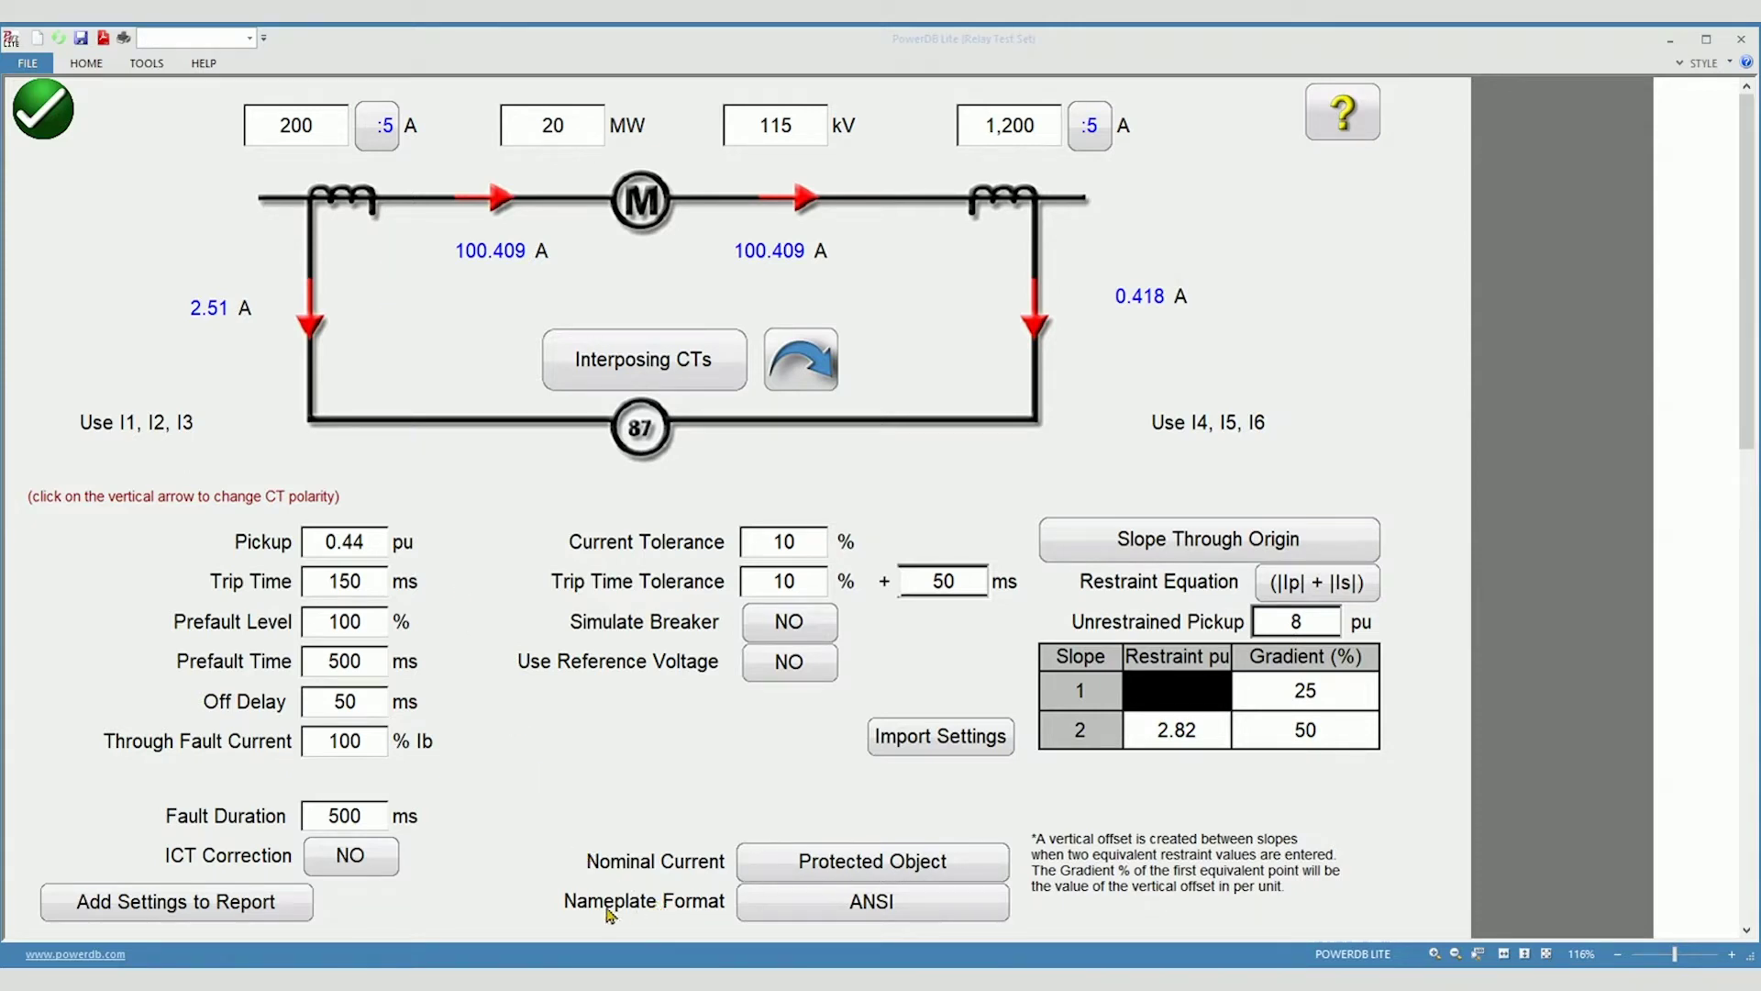
{"action": "left_click", "coordinate": [881, 908]}
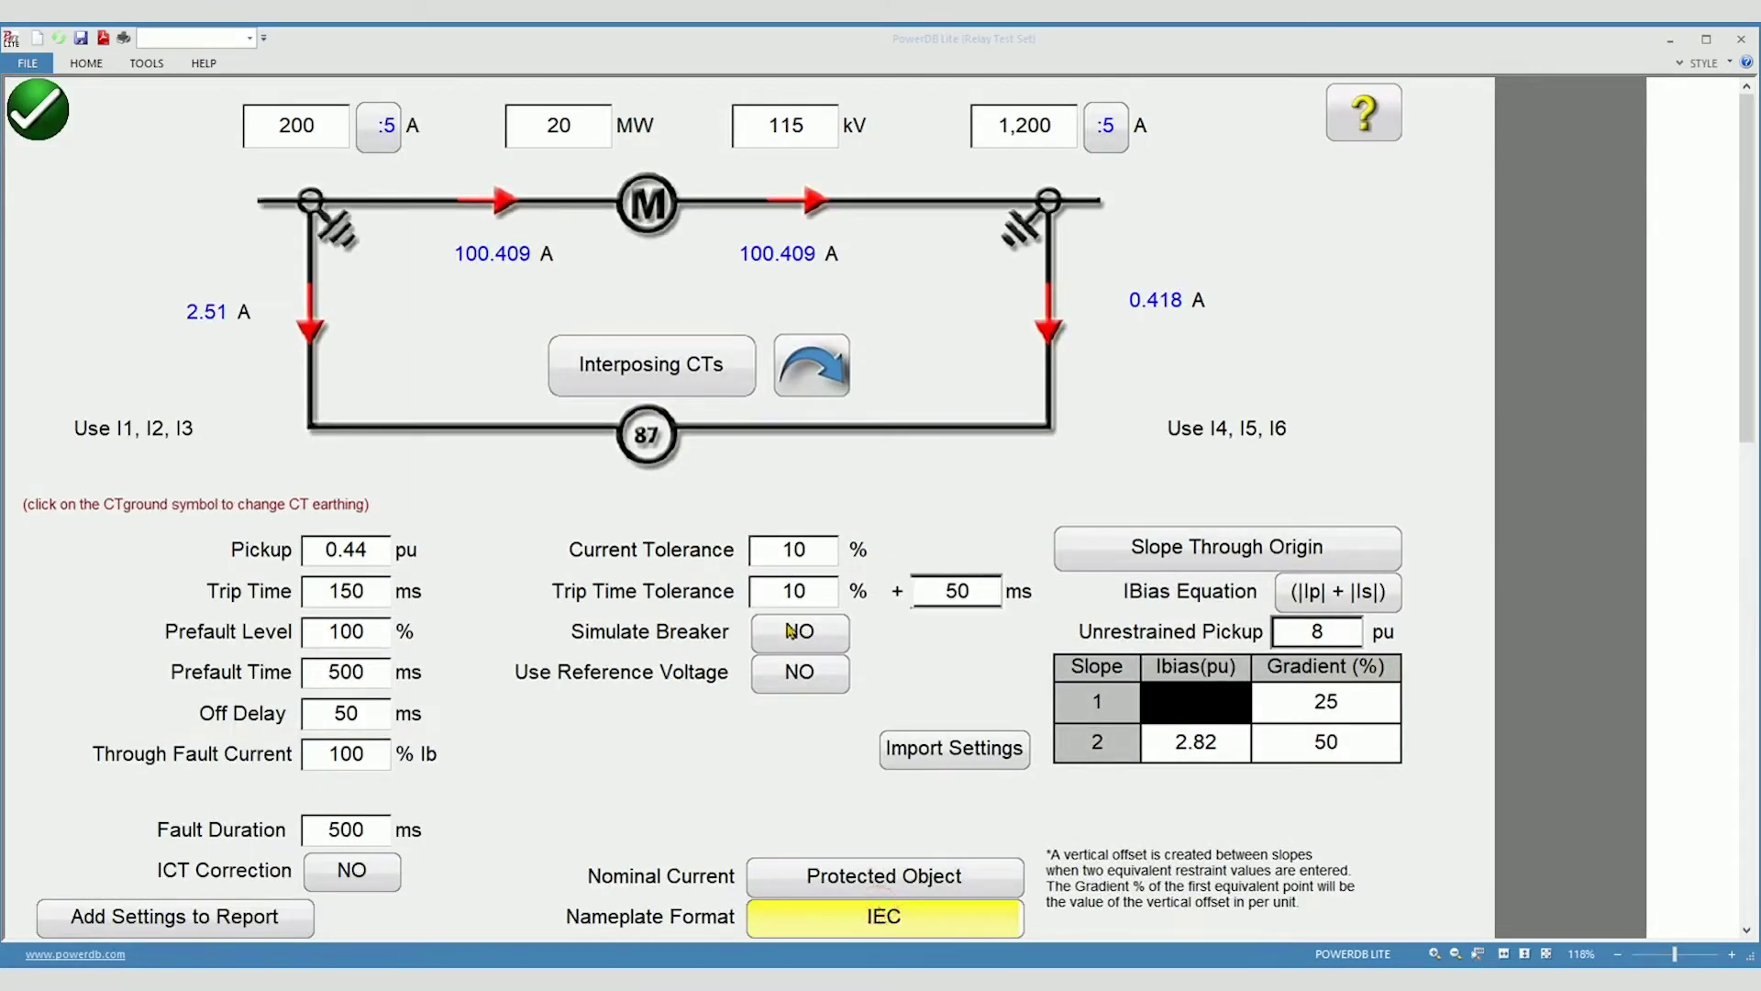
{"action": "left_click", "coordinate": [811, 915]}
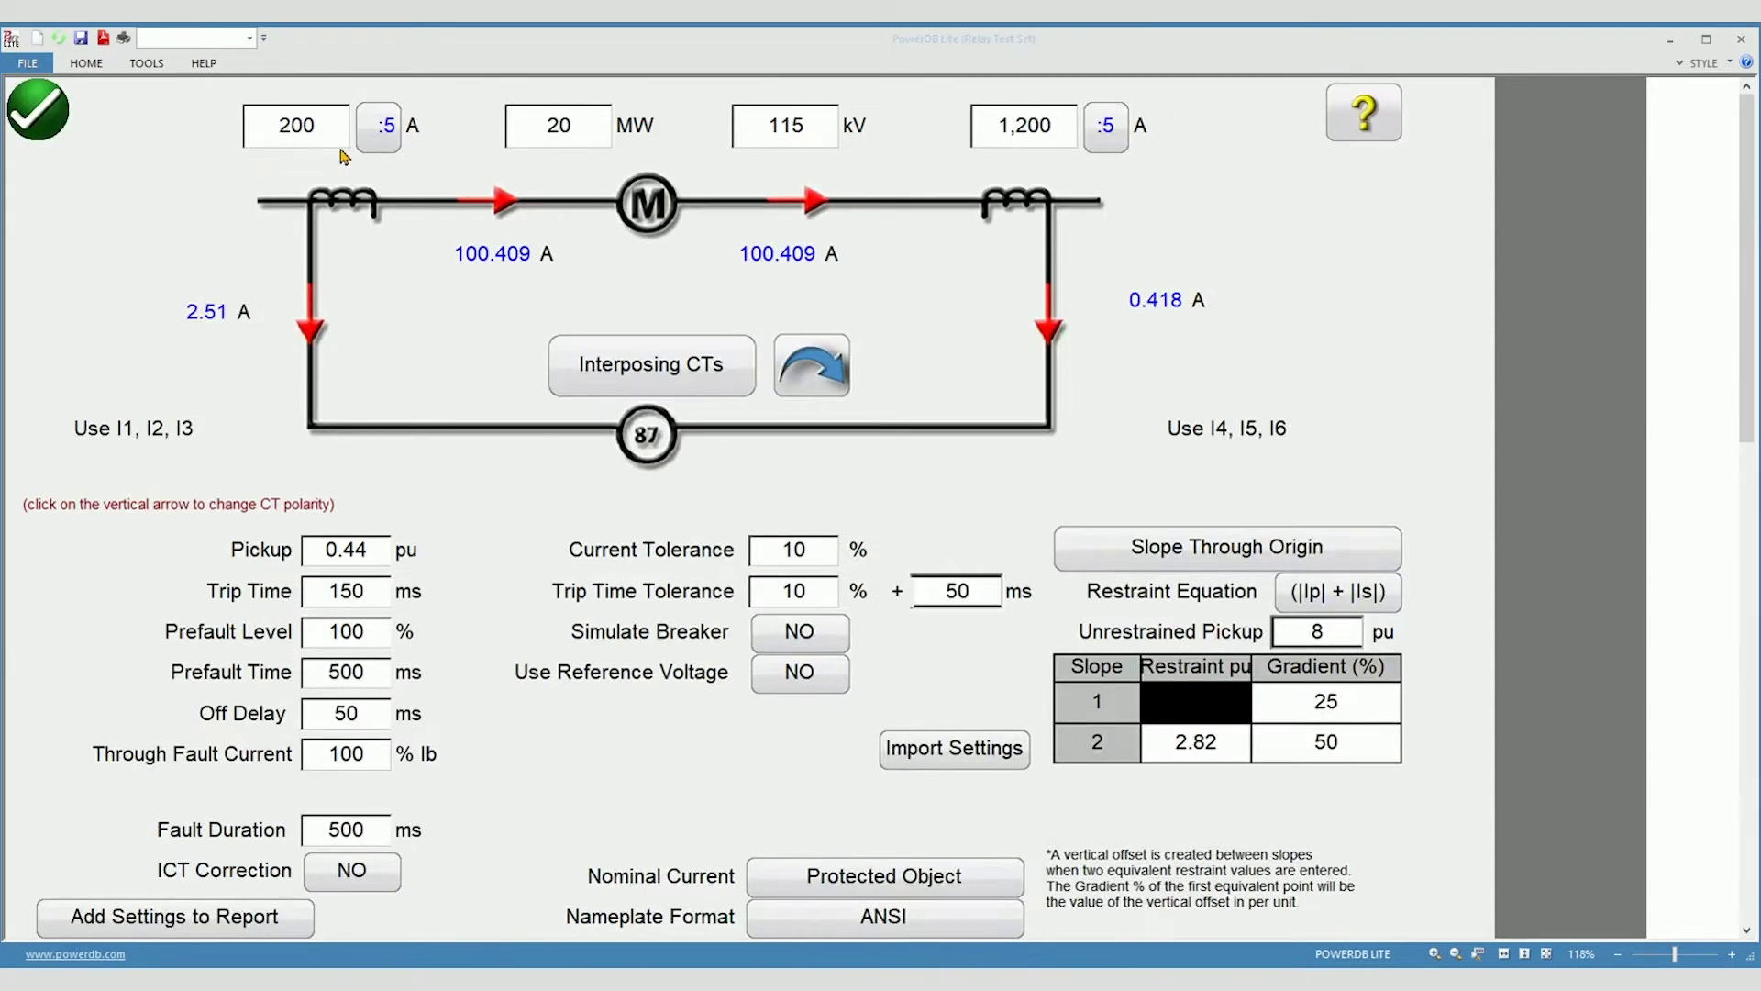
{"action": "left_click", "coordinate": [373, 142]}
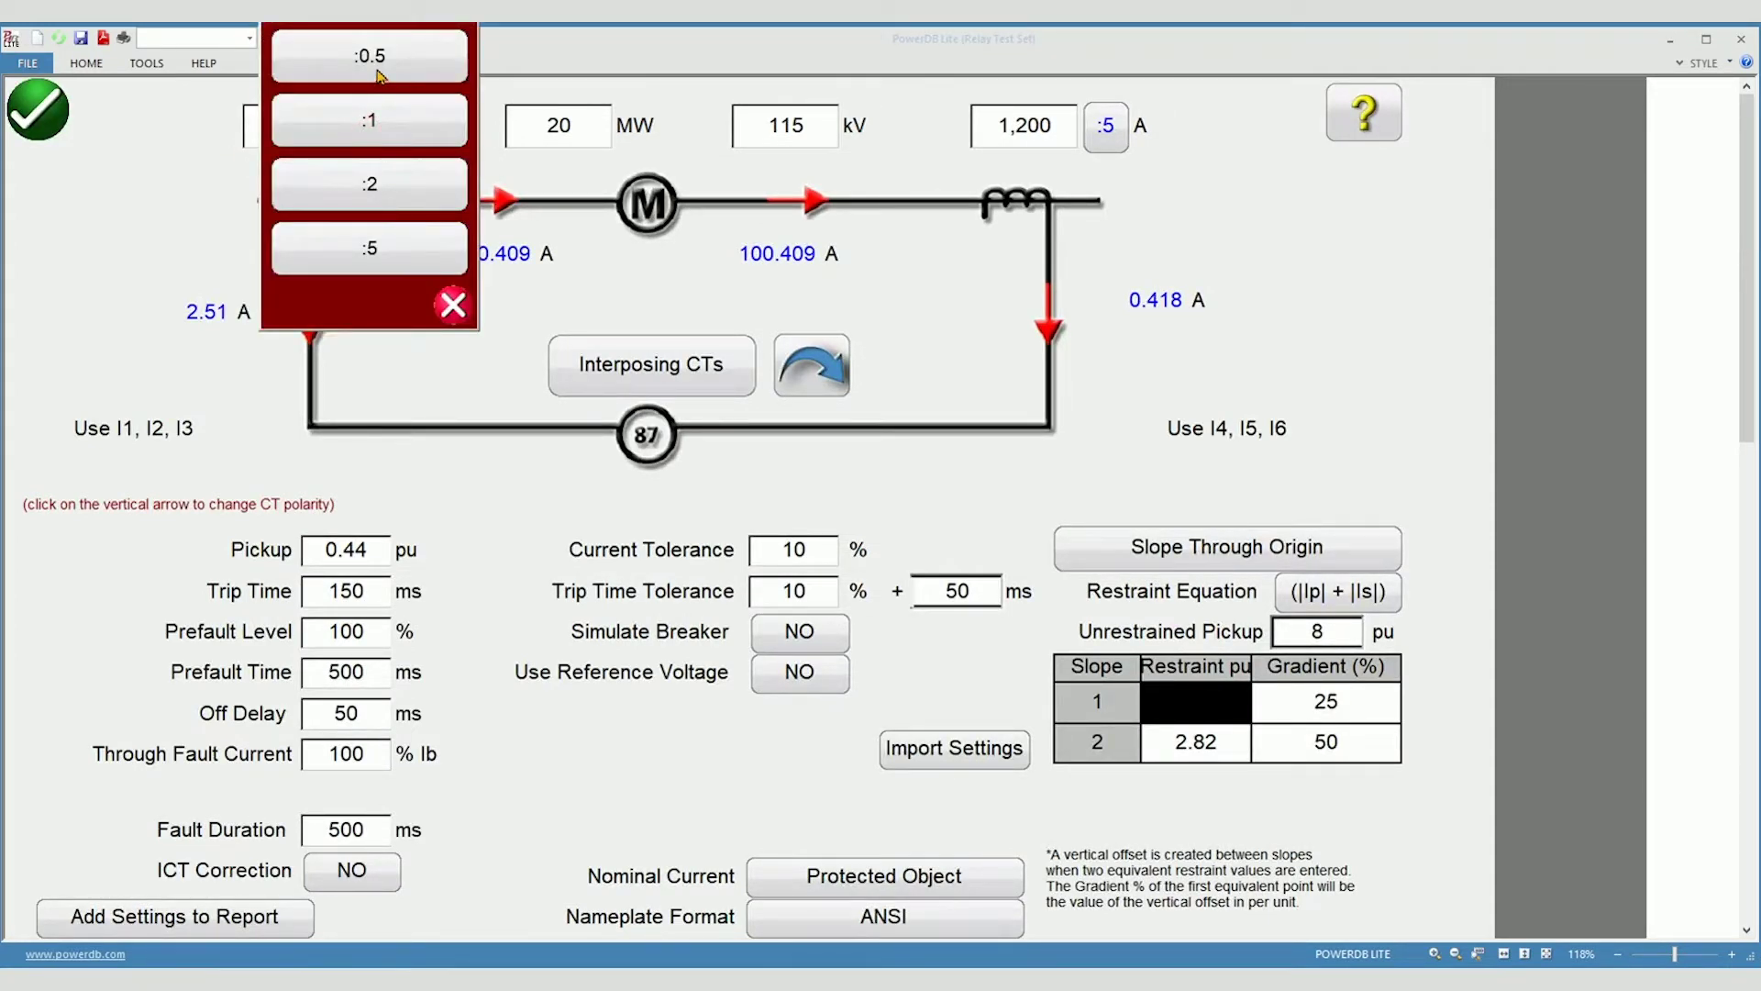
{"action": "left_click", "coordinate": [370, 249]}
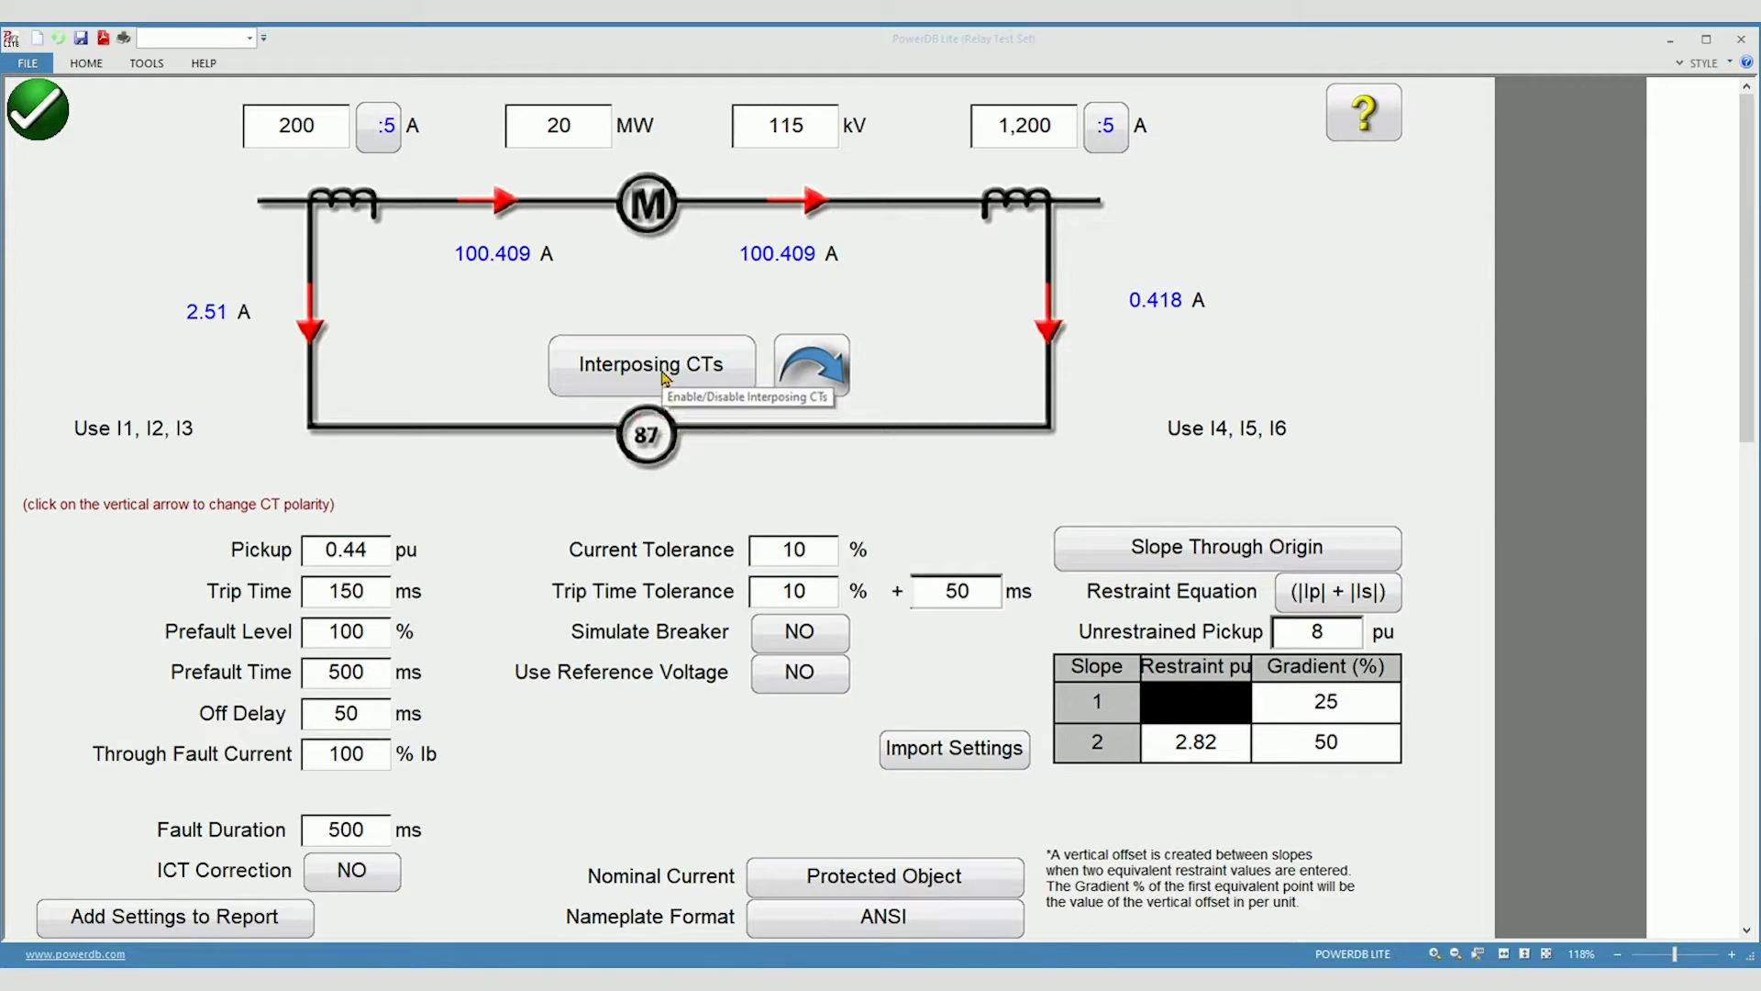
{"action": "left_click", "coordinate": [660, 374]}
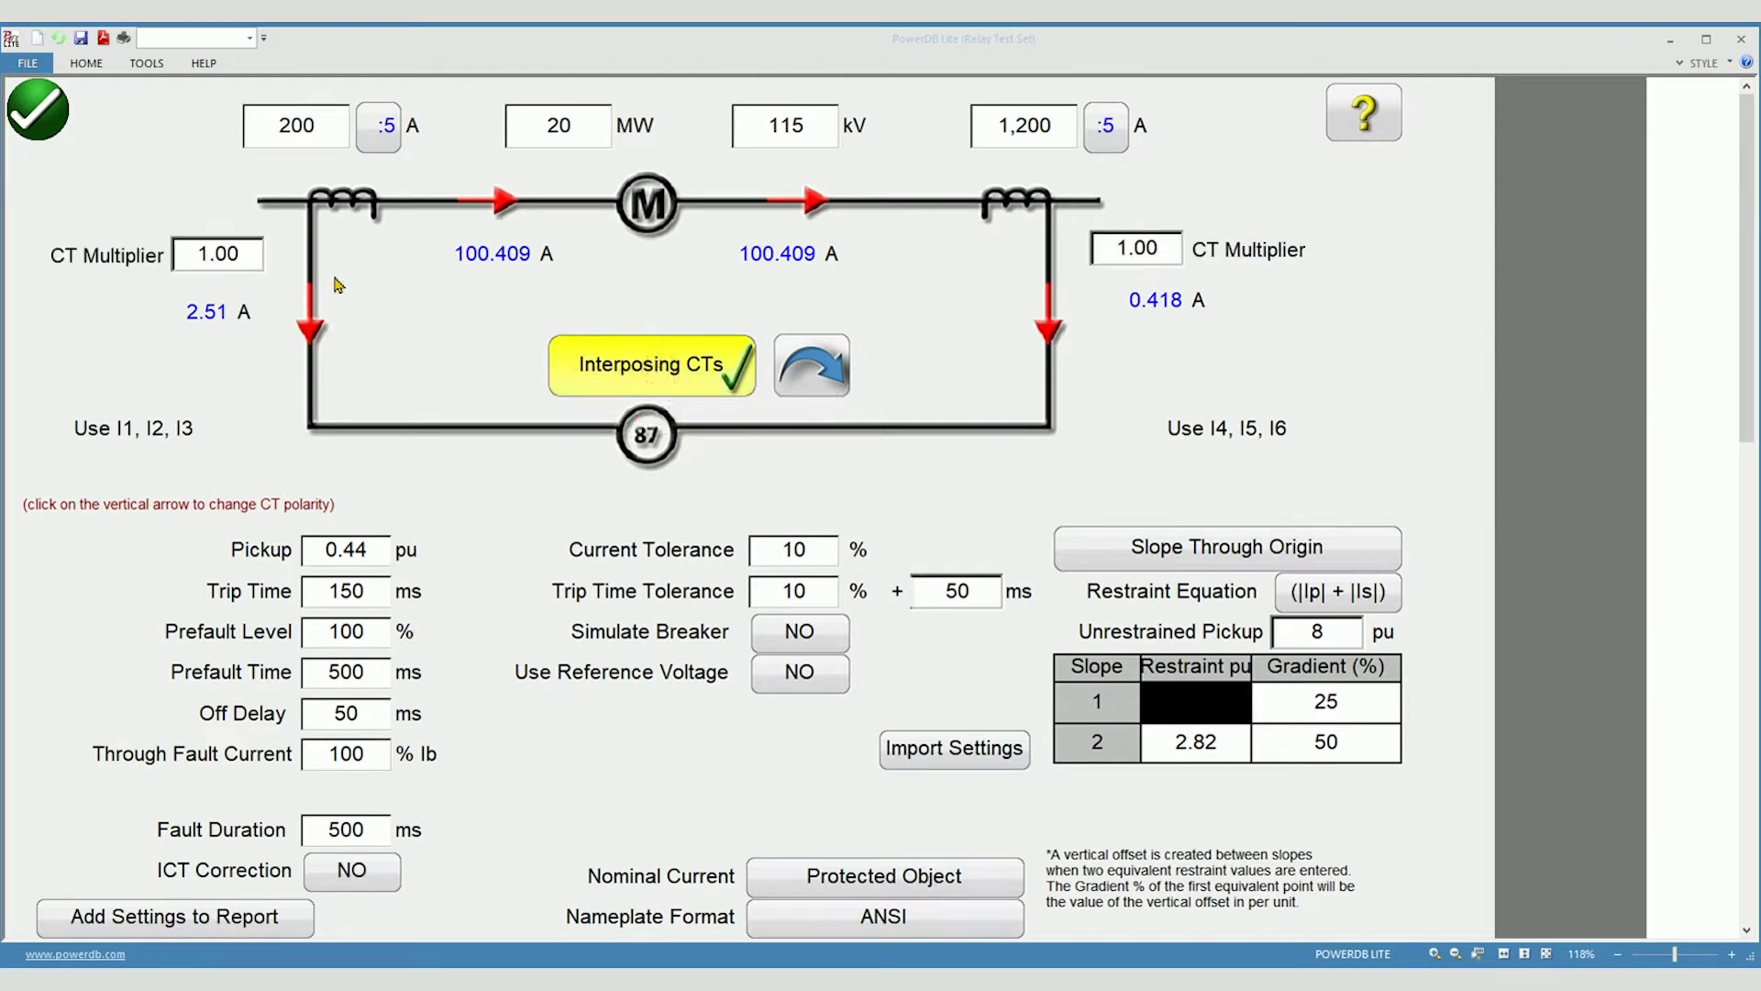
{"action": "left_click", "coordinate": [713, 357]}
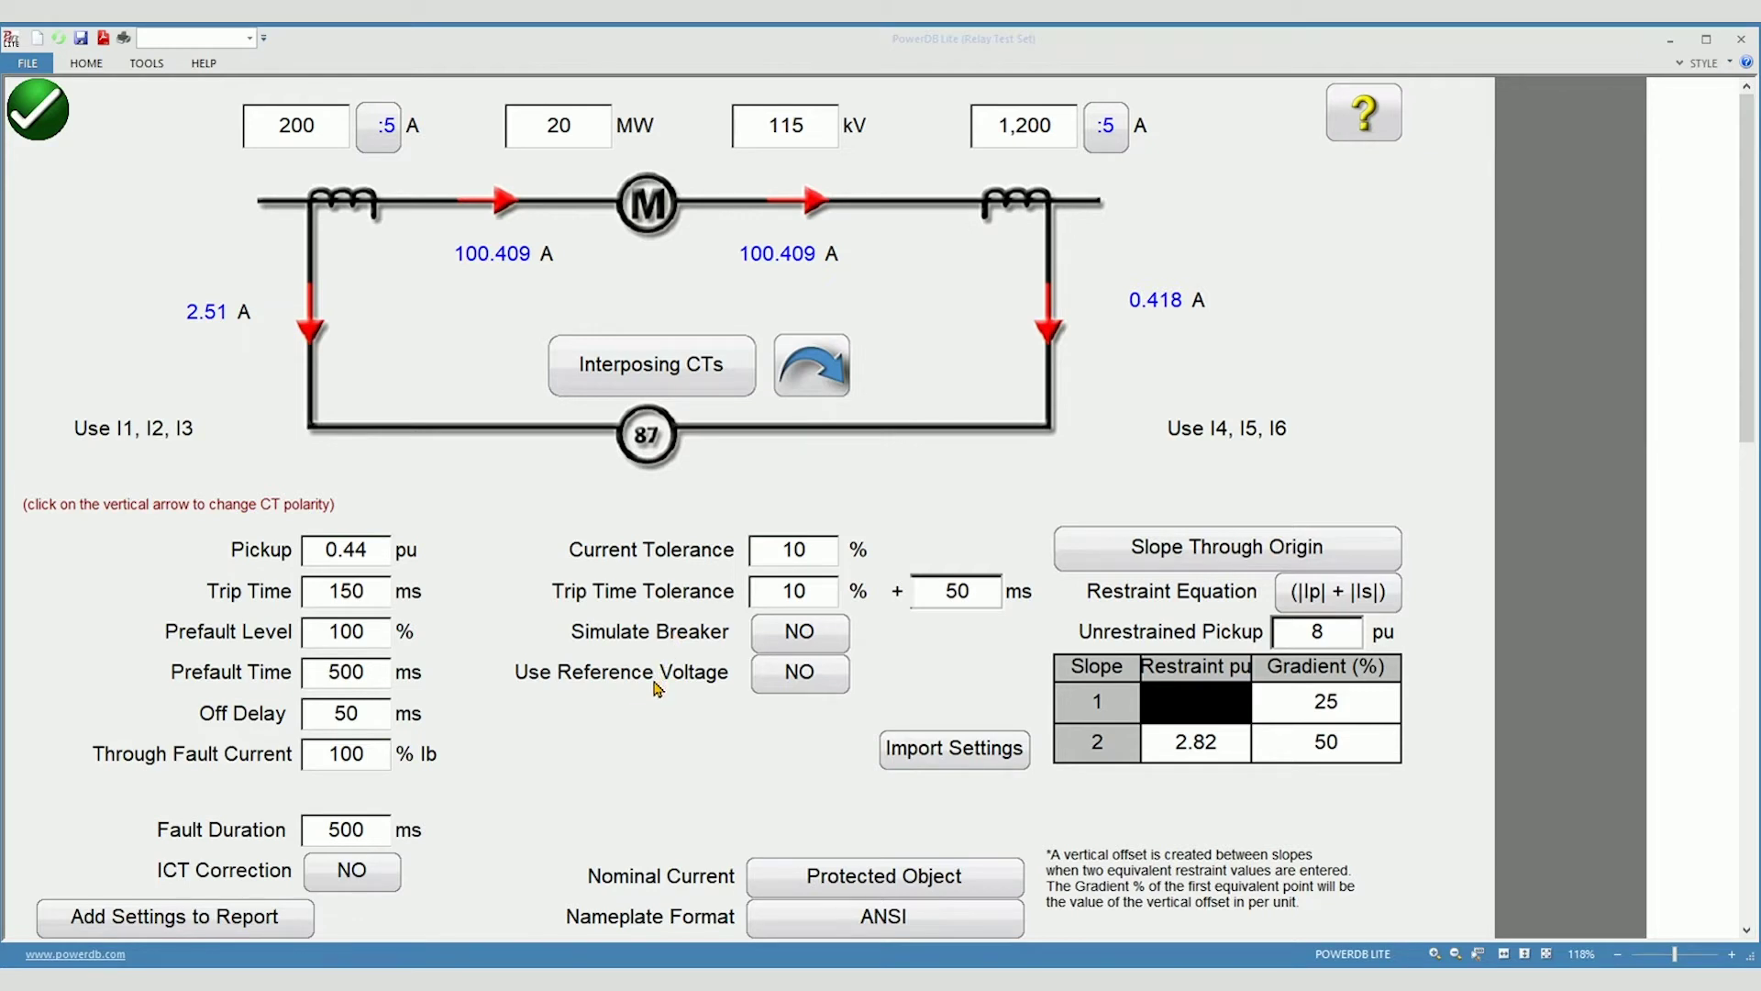
{"action": "left_click", "coordinate": [768, 681]}
{"action": "left_click", "coordinate": [769, 683]}
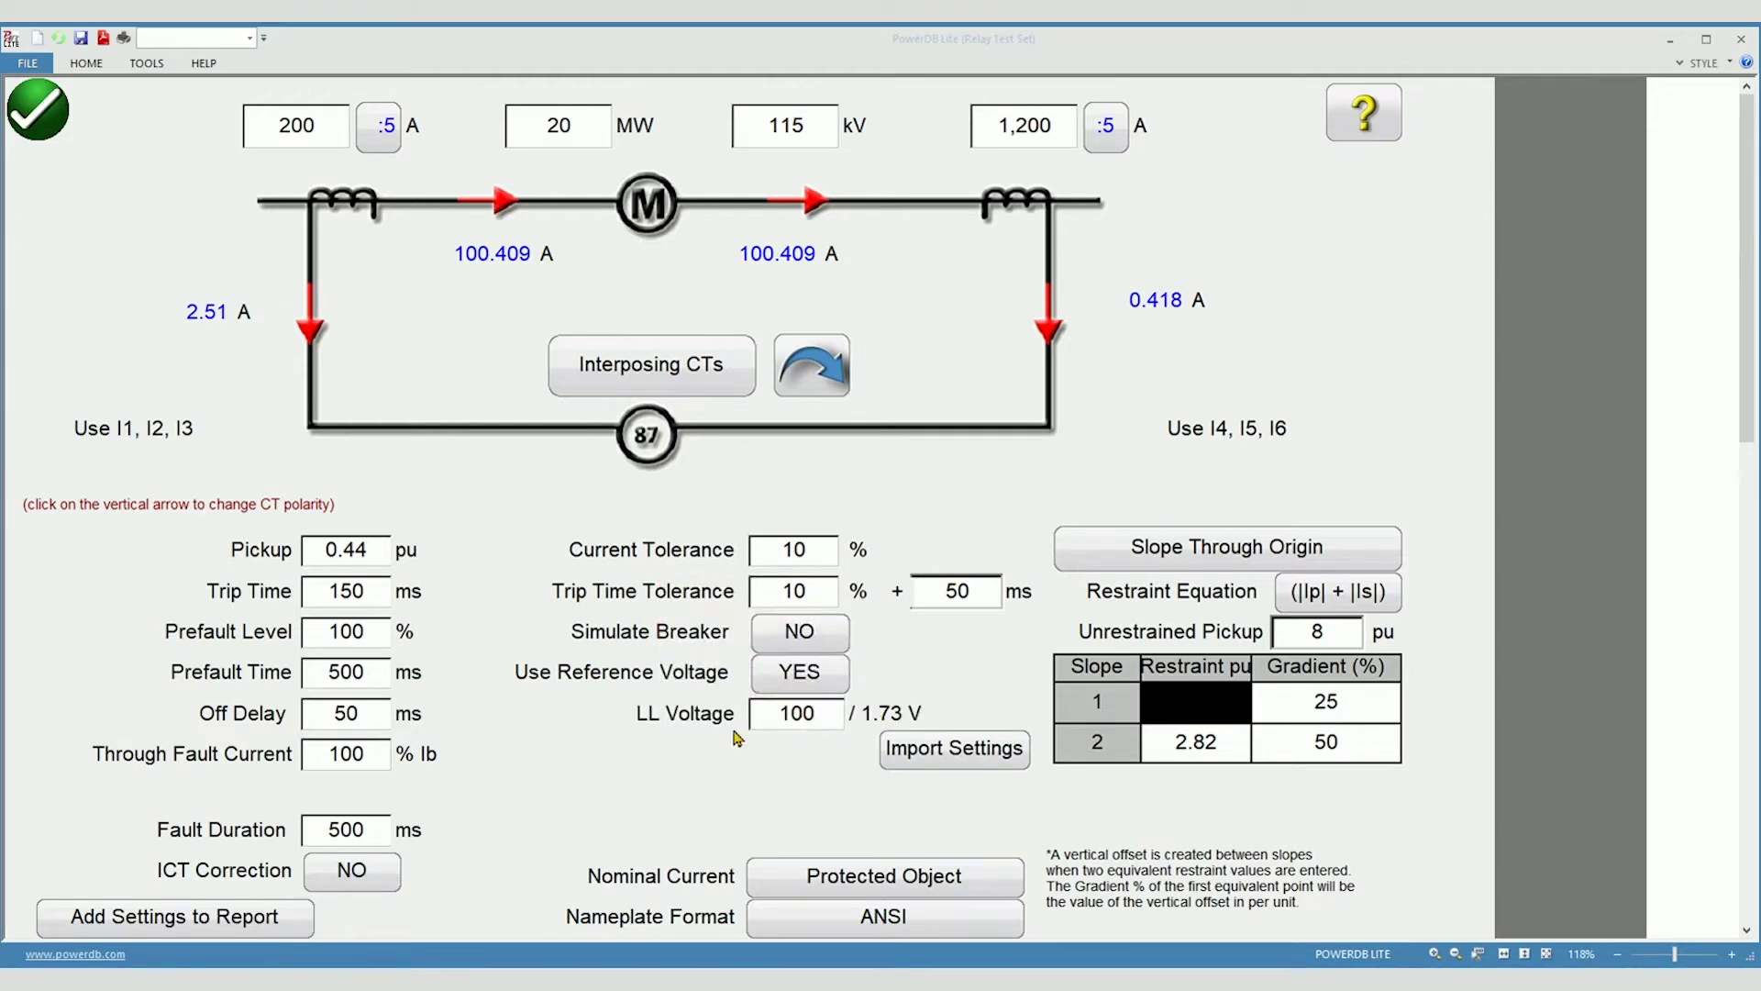
{"action": "left_click", "coordinate": [805, 680]}
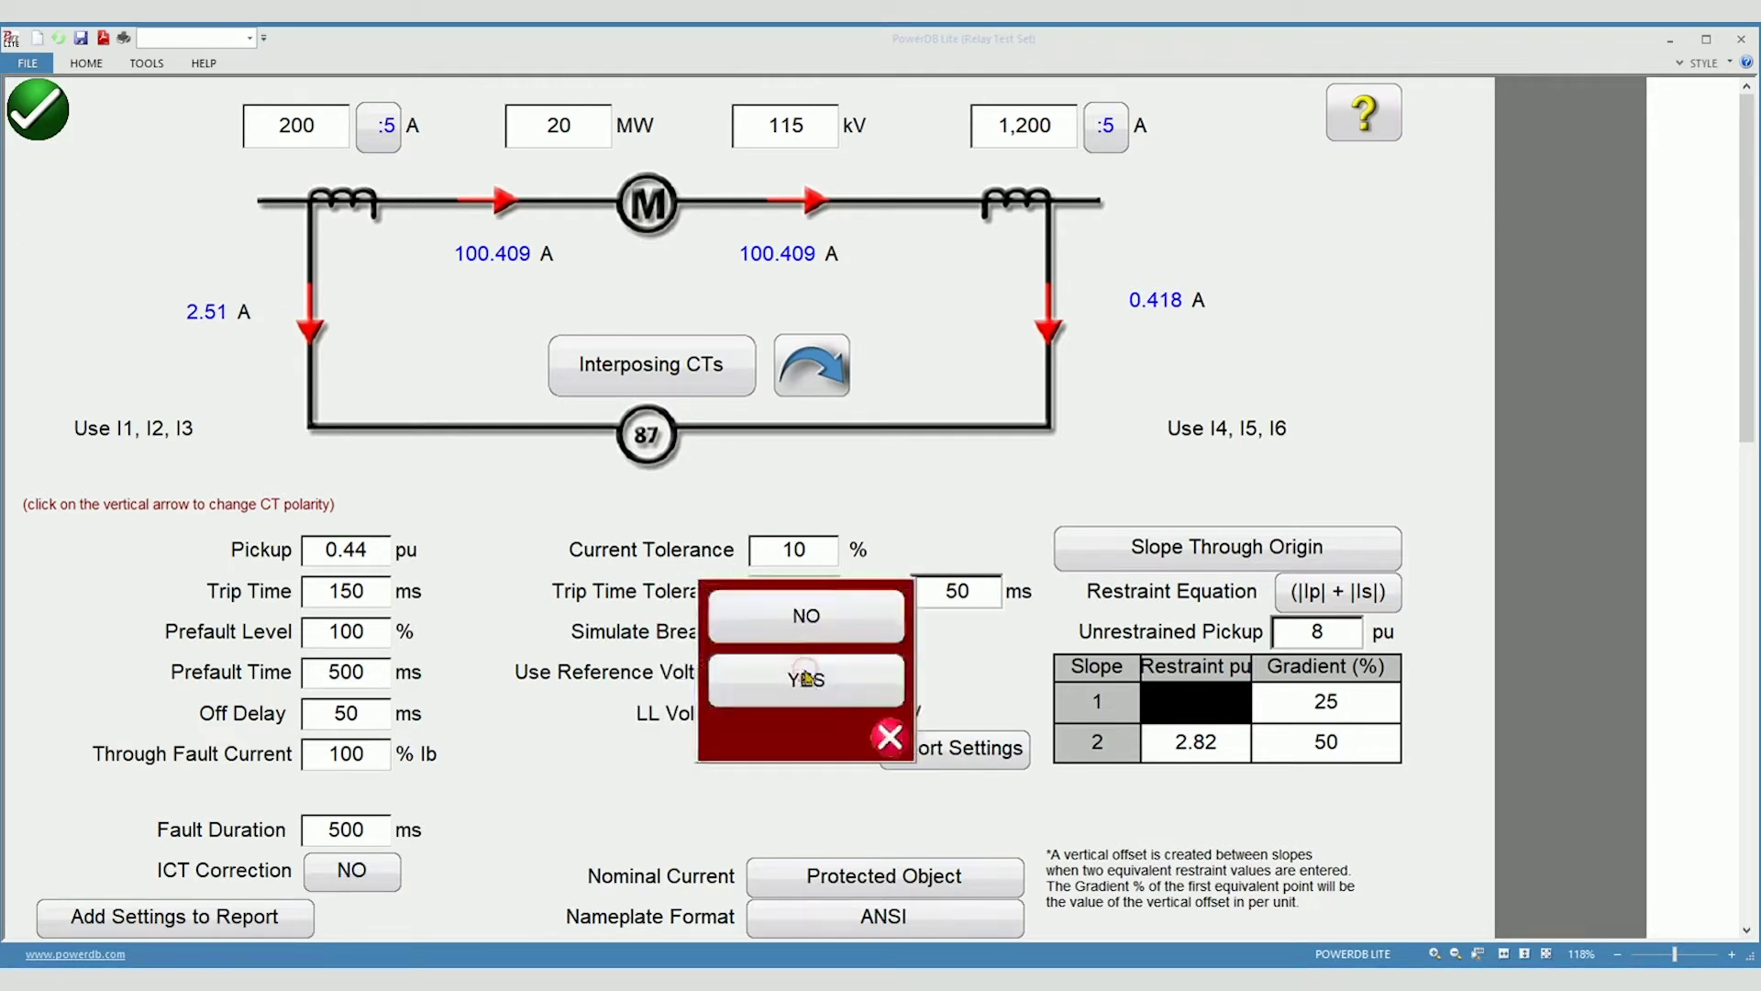
{"action": "left_click", "coordinate": [840, 631]}
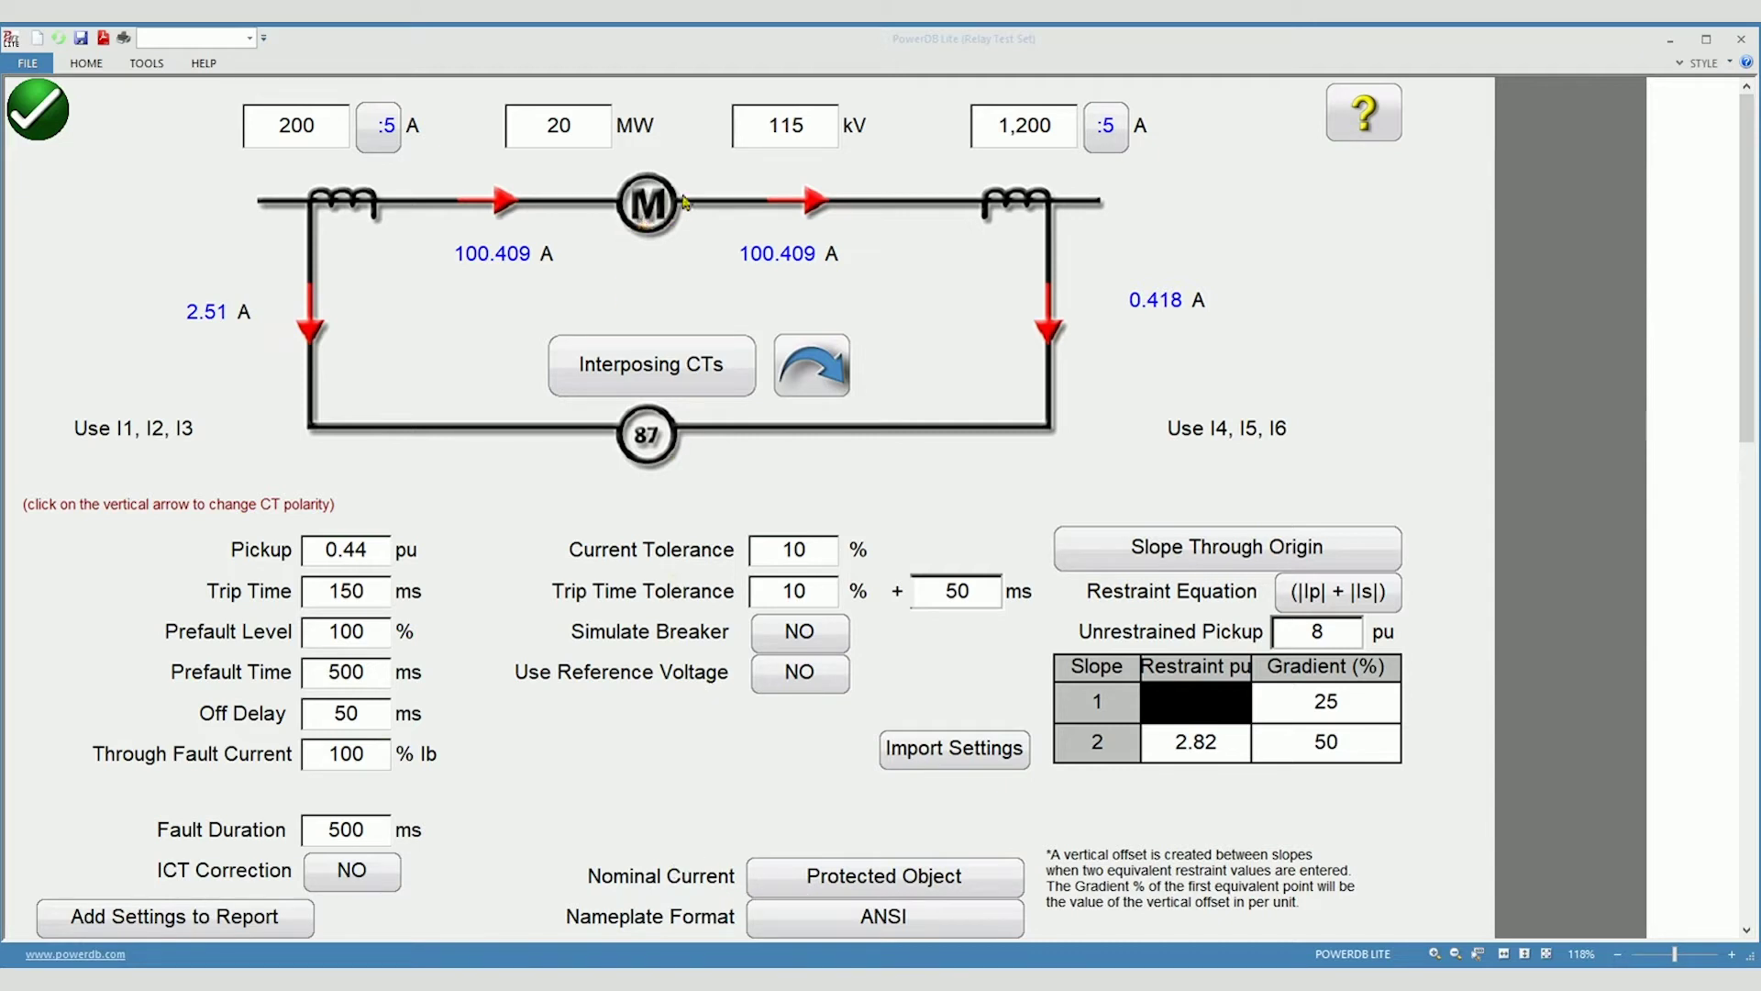
{"action": "left_click", "coordinate": [824, 871]}
{"action": "left_click", "coordinate": [826, 848]}
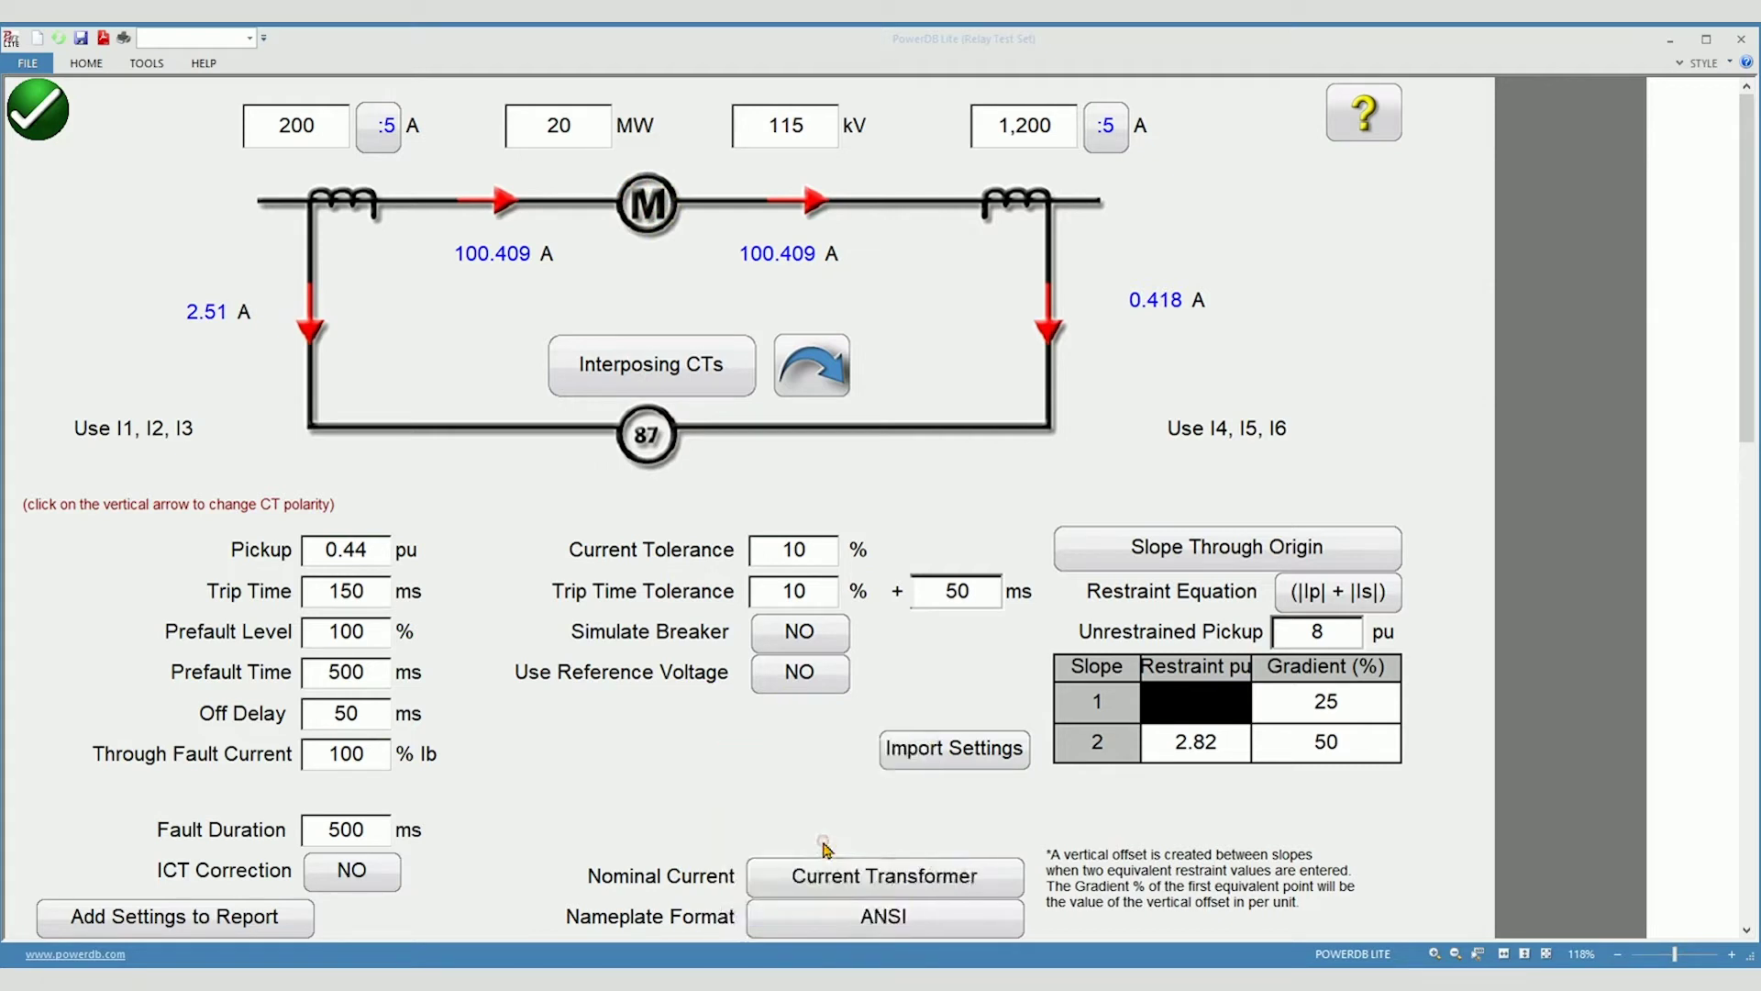
{"action": "left_click", "coordinate": [814, 874]}
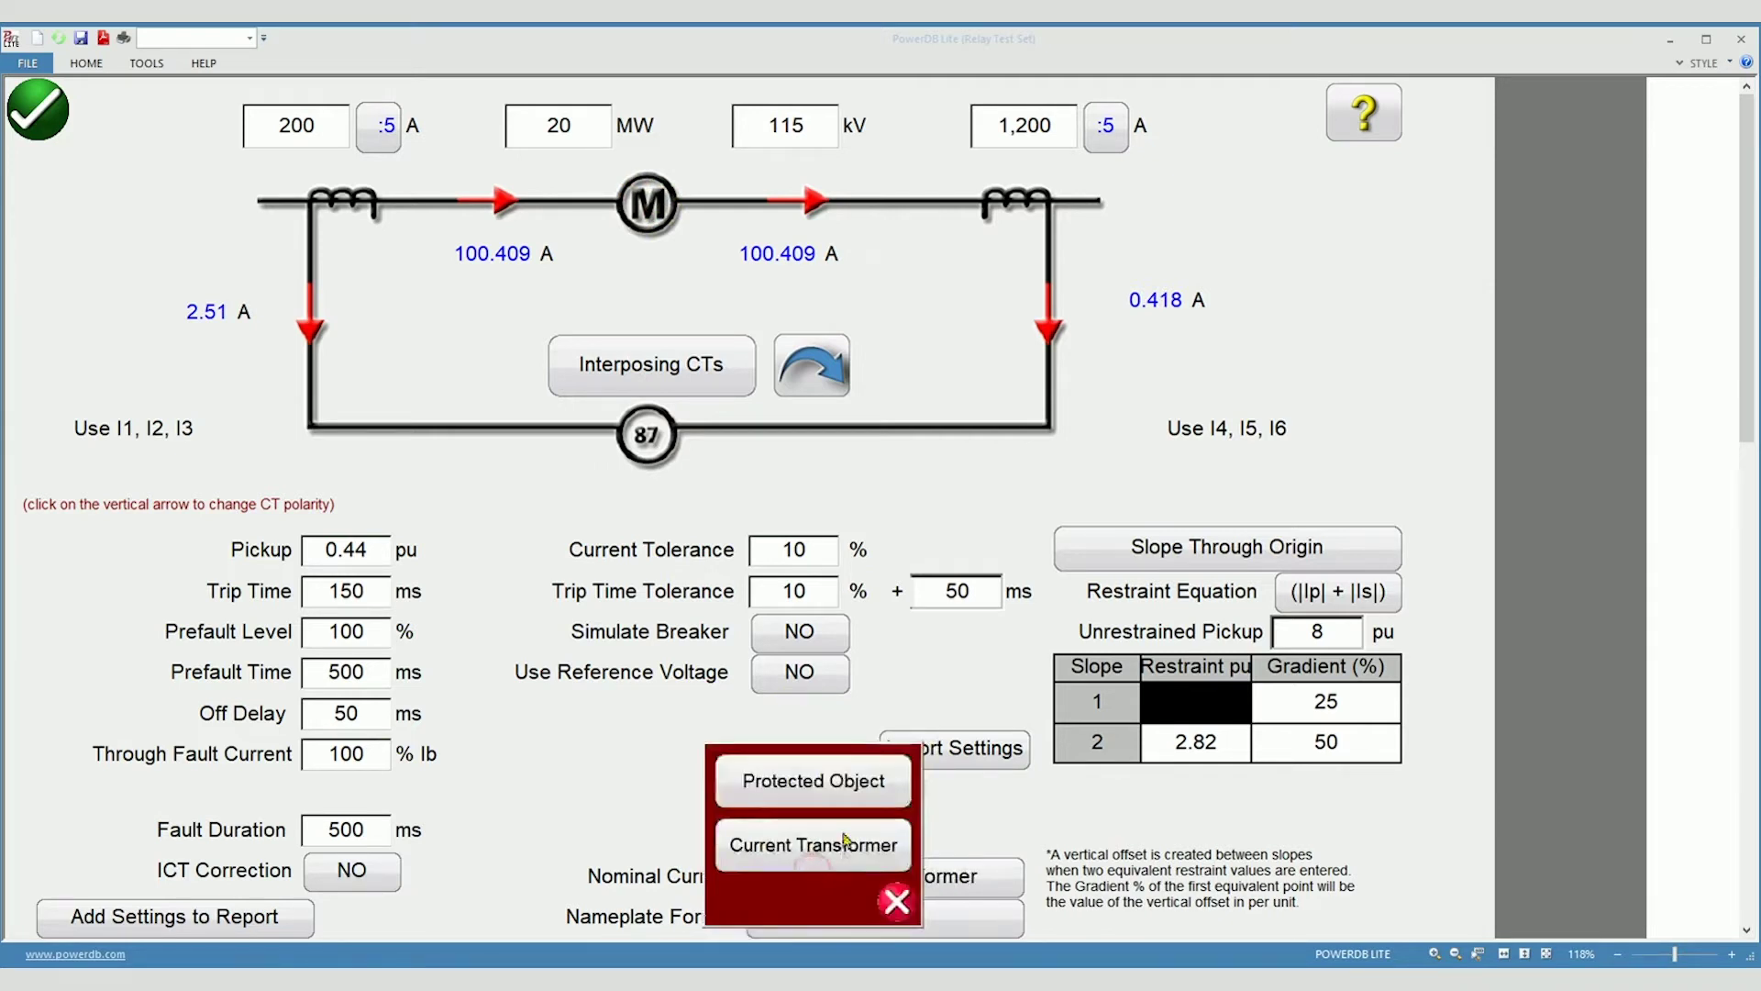
{"action": "left_click", "coordinate": [813, 787]}
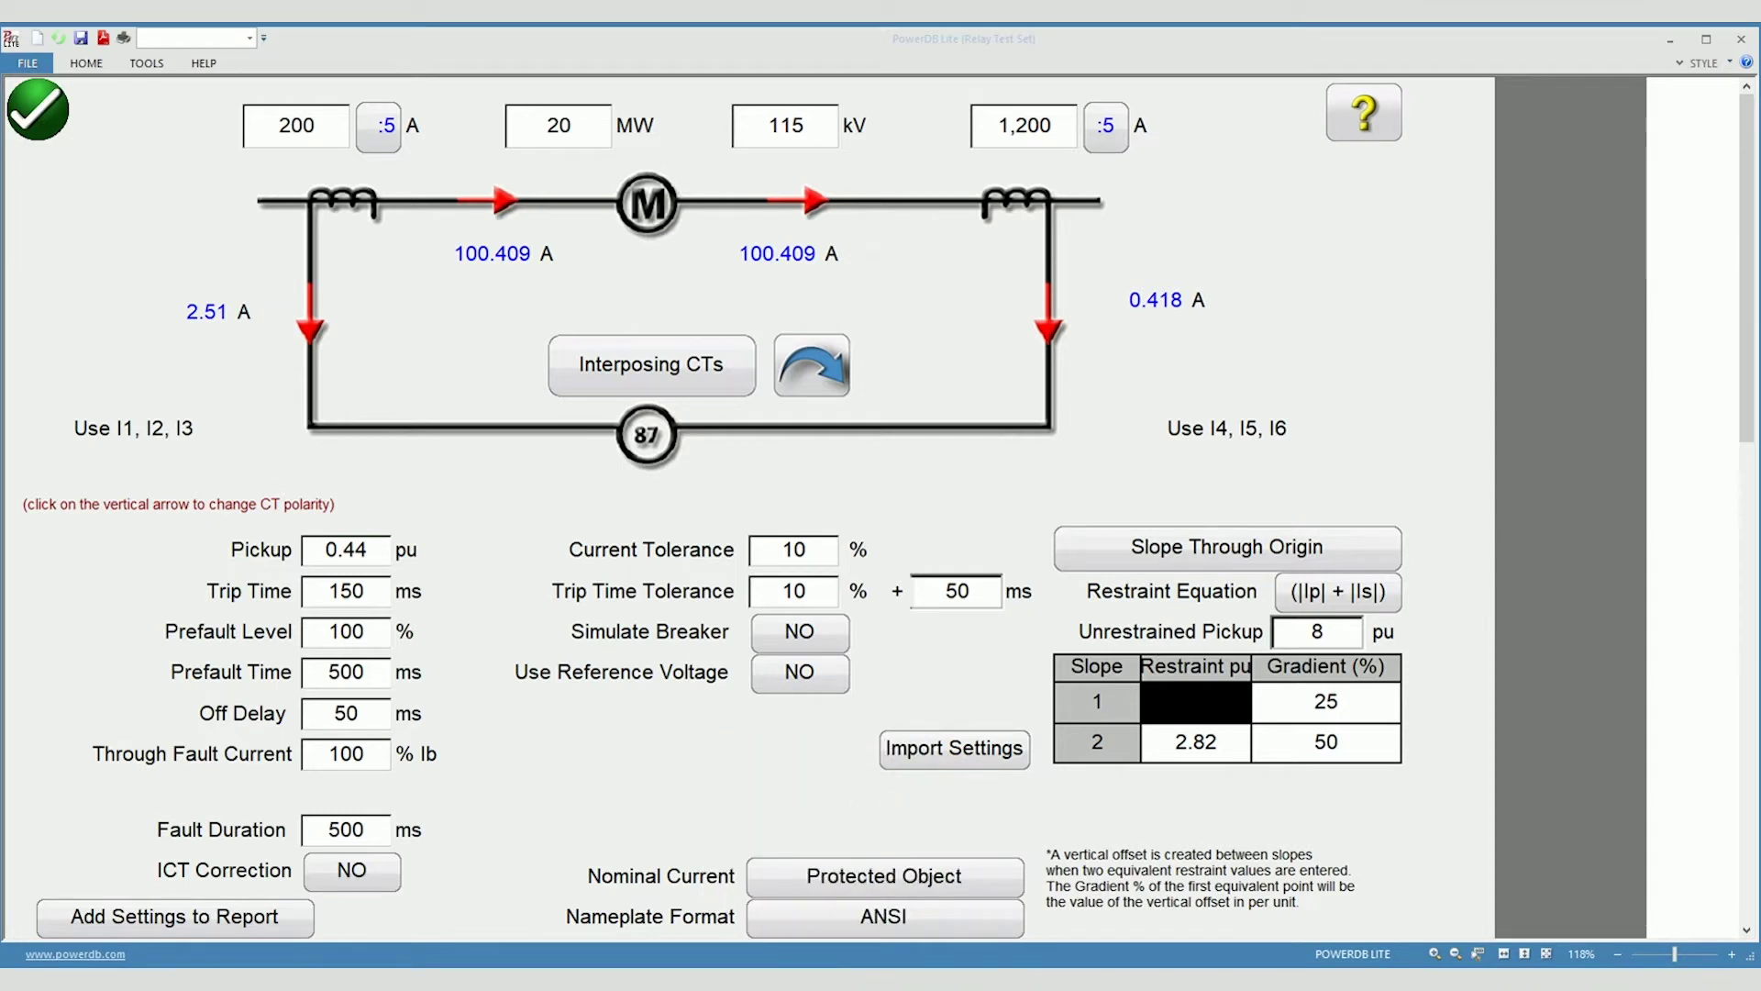
{"action": "left_click", "coordinate": [1173, 556]}
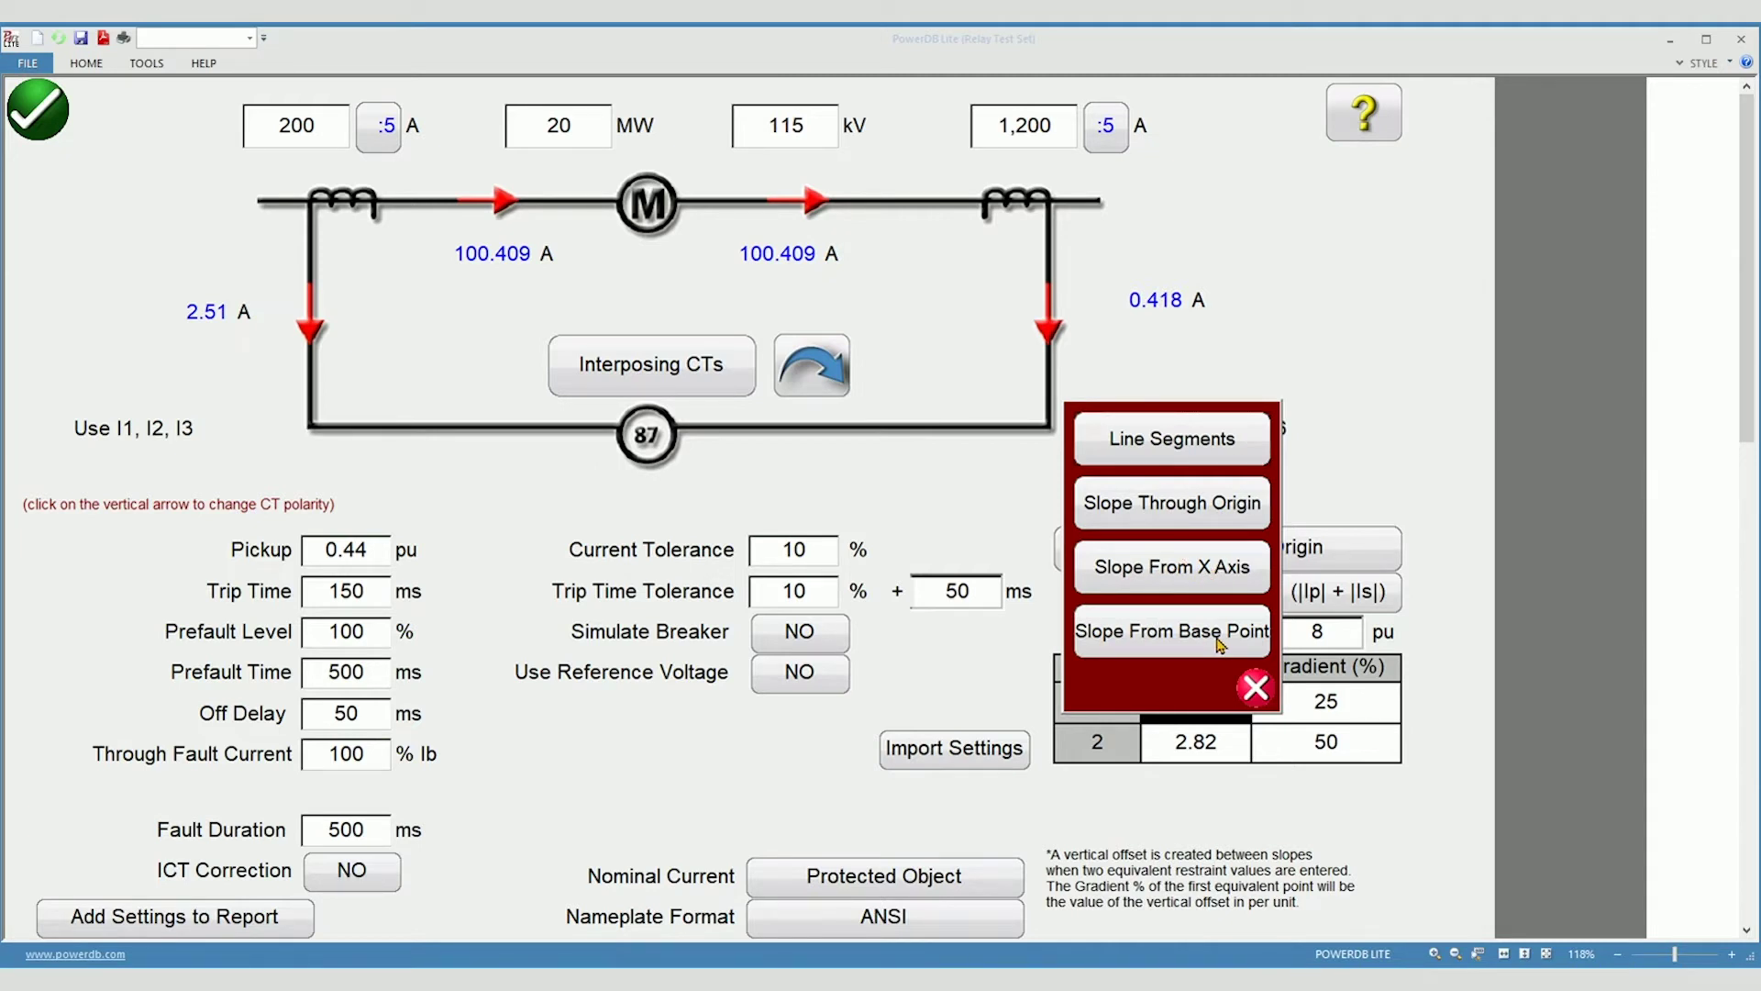
{"action": "left_click", "coordinate": [1179, 510]}
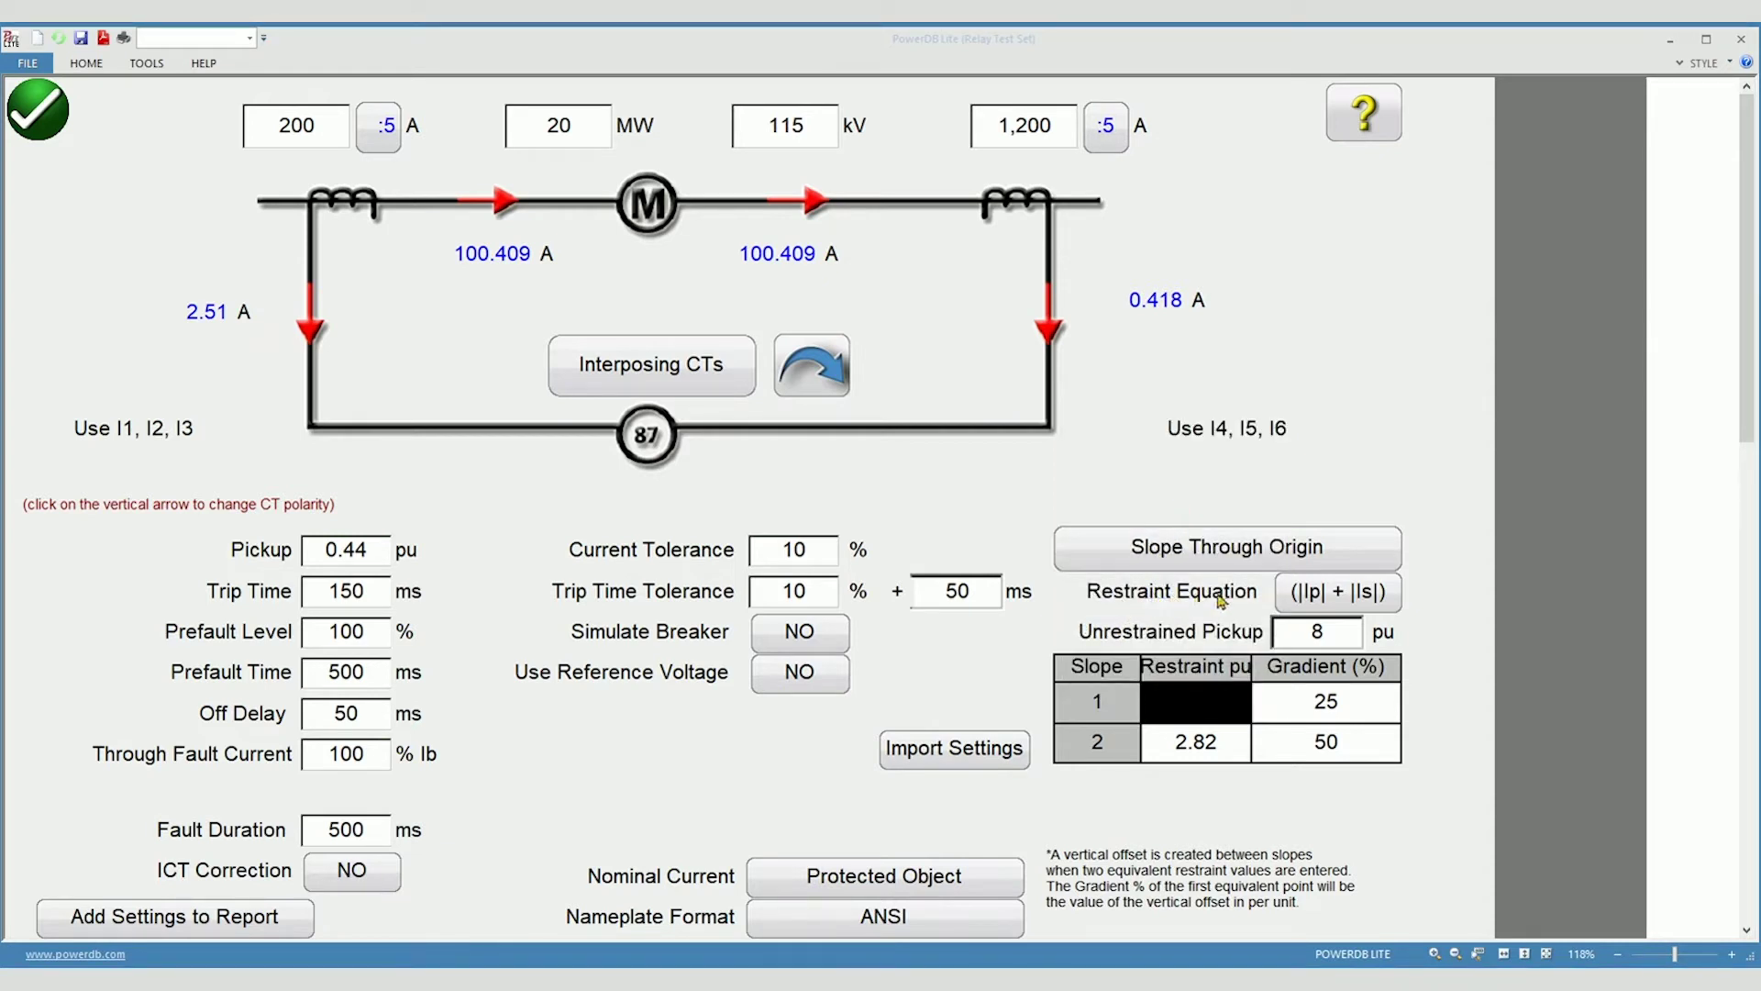
{"action": "left_click", "coordinate": [1310, 598]}
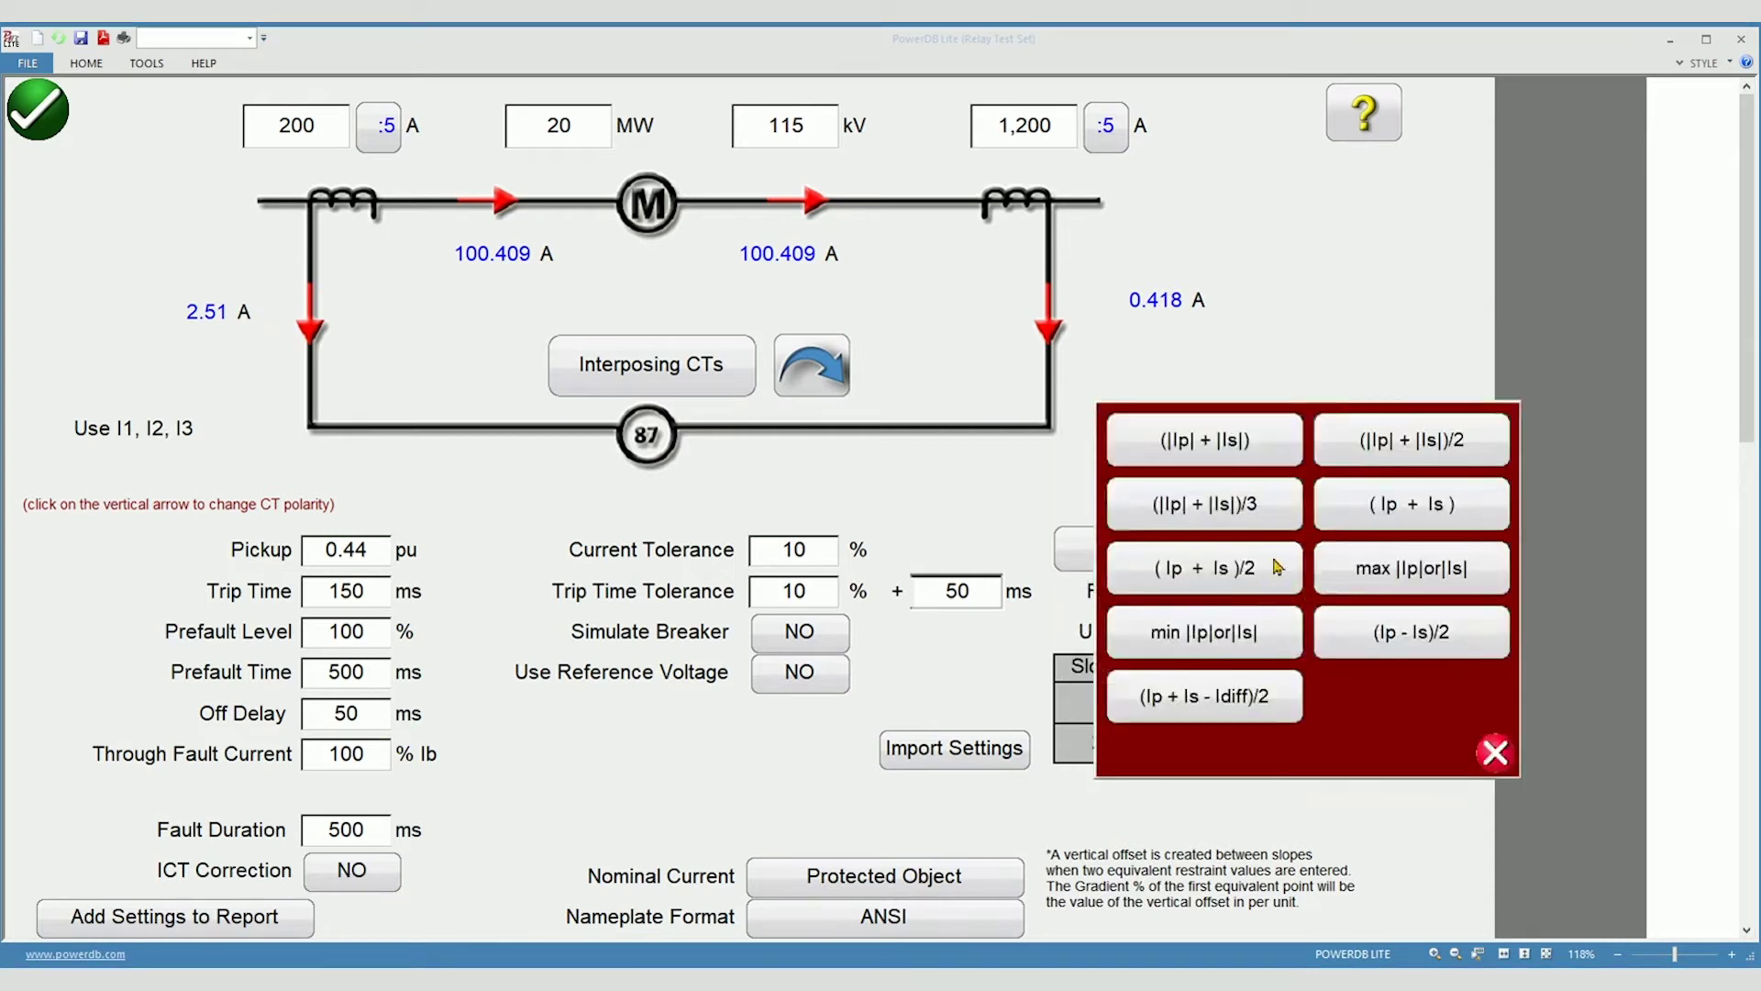
{"action": "left_click", "coordinate": [1221, 444]}
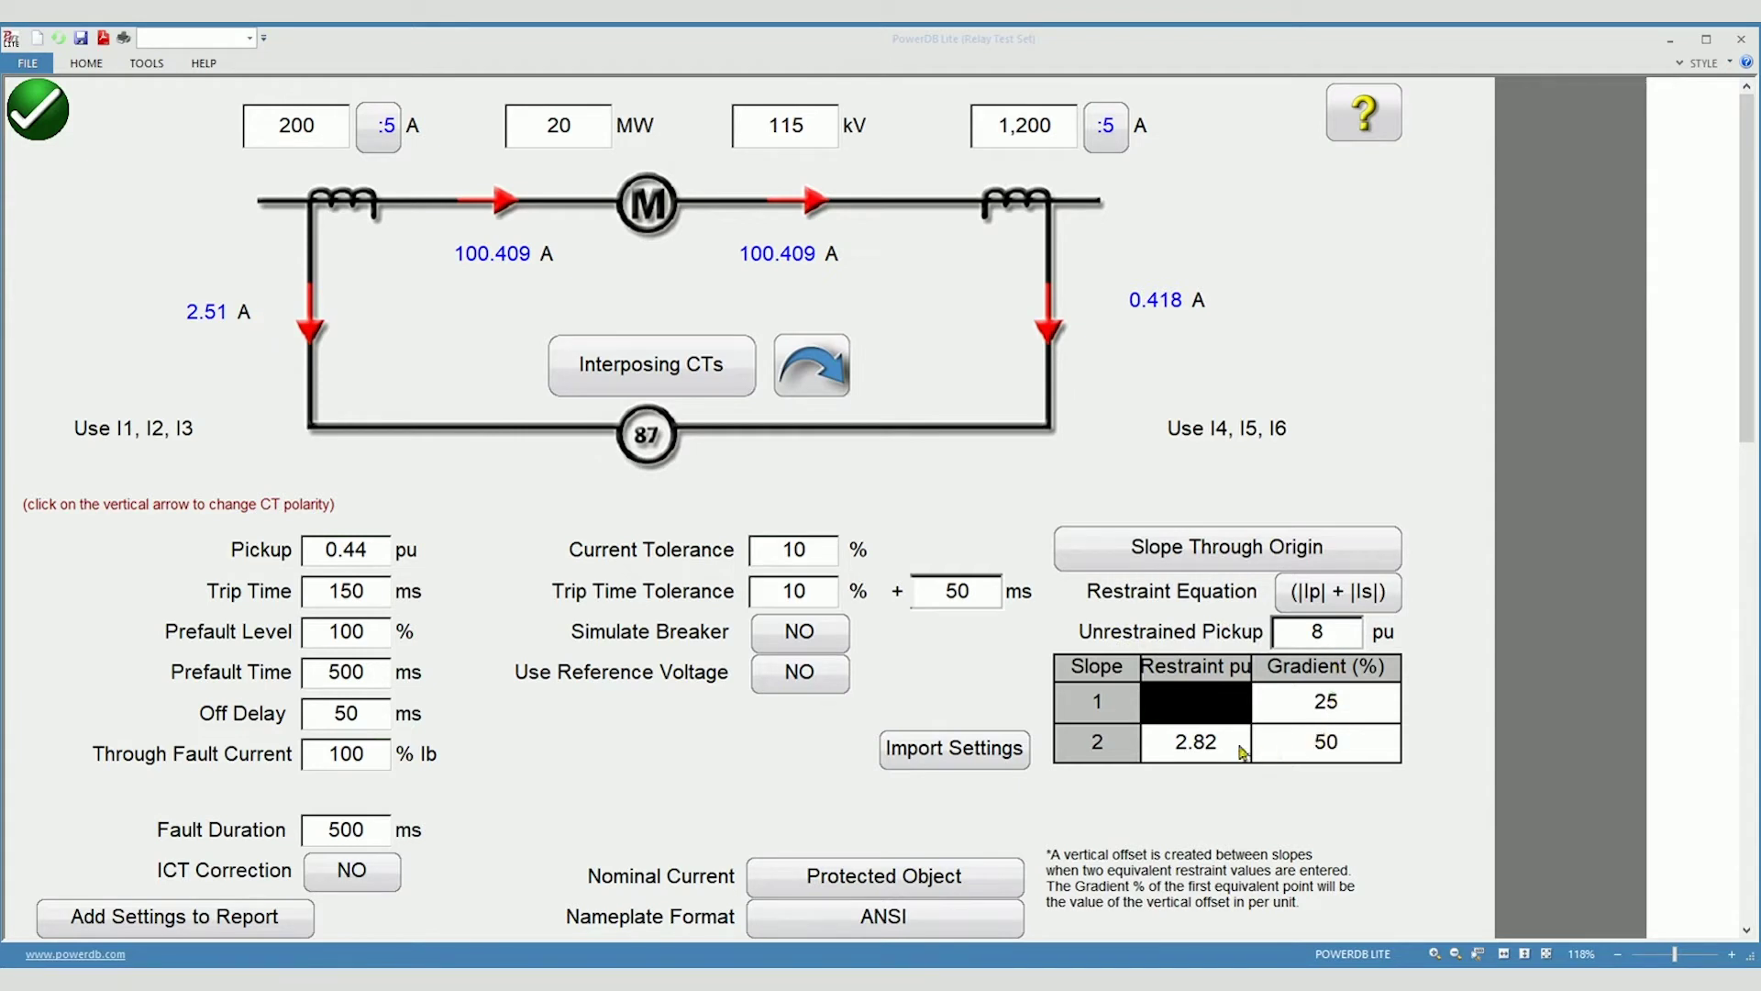
{"action": "scroll", "coordinate": [1163, 748], "scroll_direction": "down", "scroll_amount": 1}
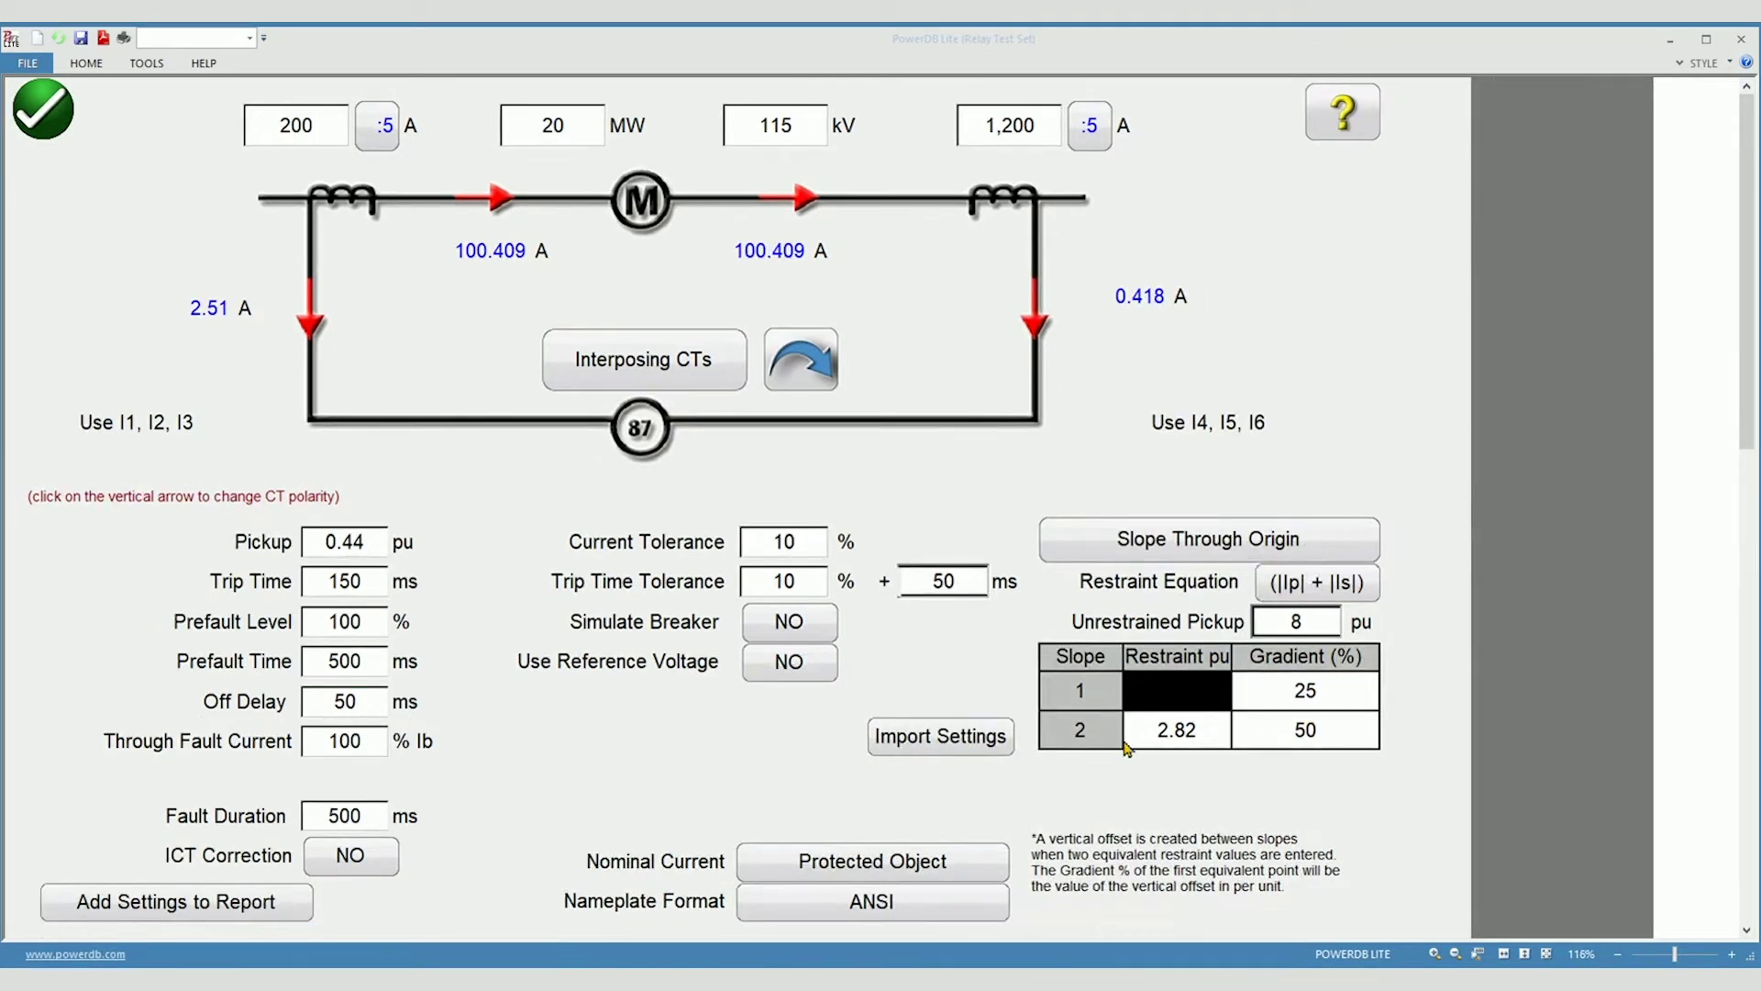
{"action": "left_click", "coordinate": [50, 119]}
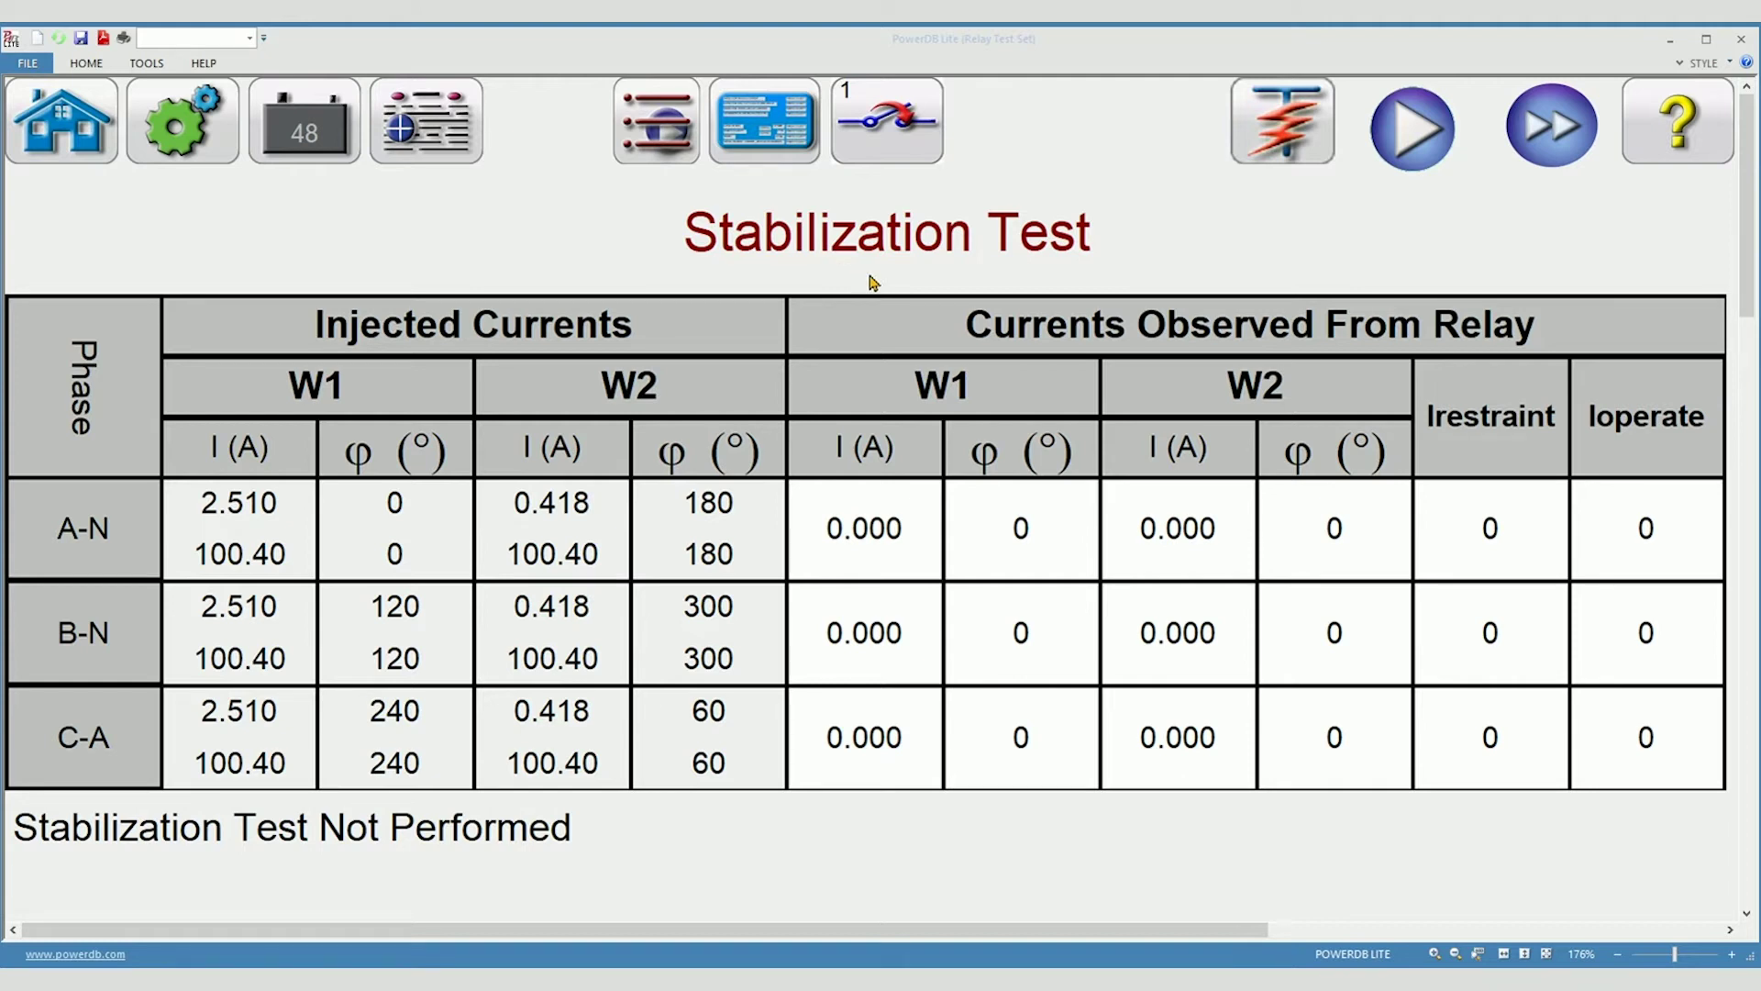
Step: Run the stabilization test so it prompts for the relay's observed currents
{"action": "left_click", "coordinate": [1417, 129]}
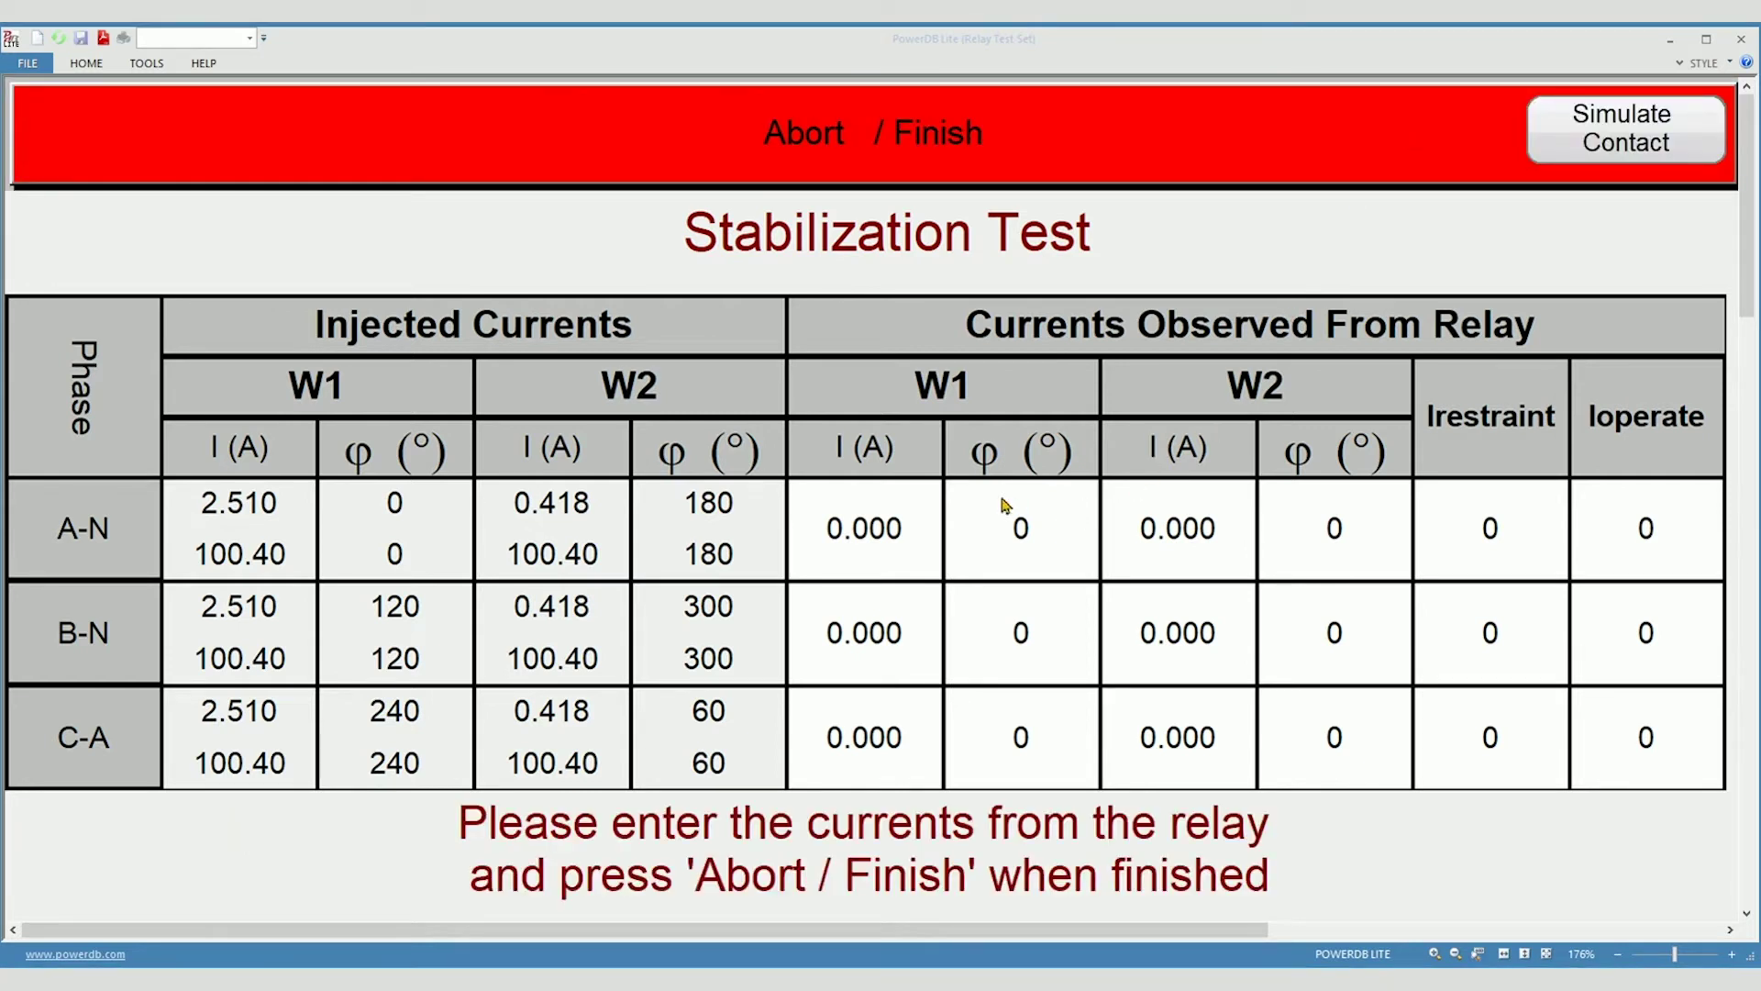
Step: Enter winding 1 readings of 100 A on all three phases at 0°, 120° and 240°
{"action": "left_click", "coordinate": [864, 541]}
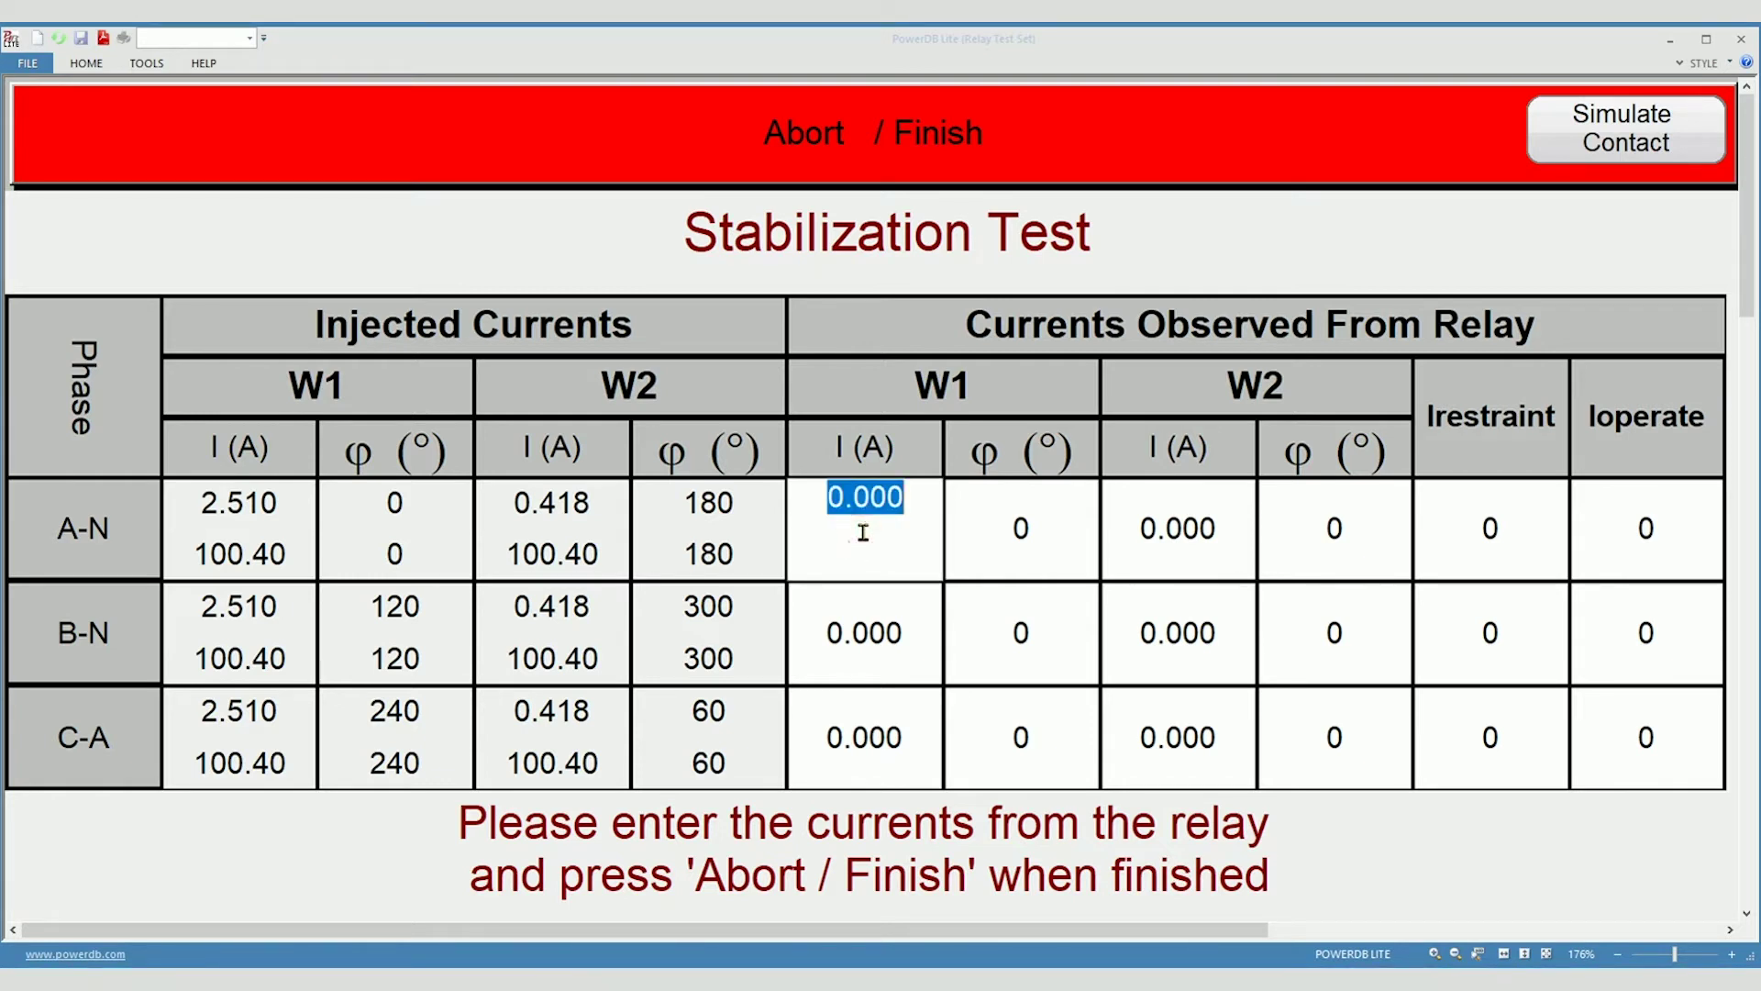
{"action": "type", "text": "100"}
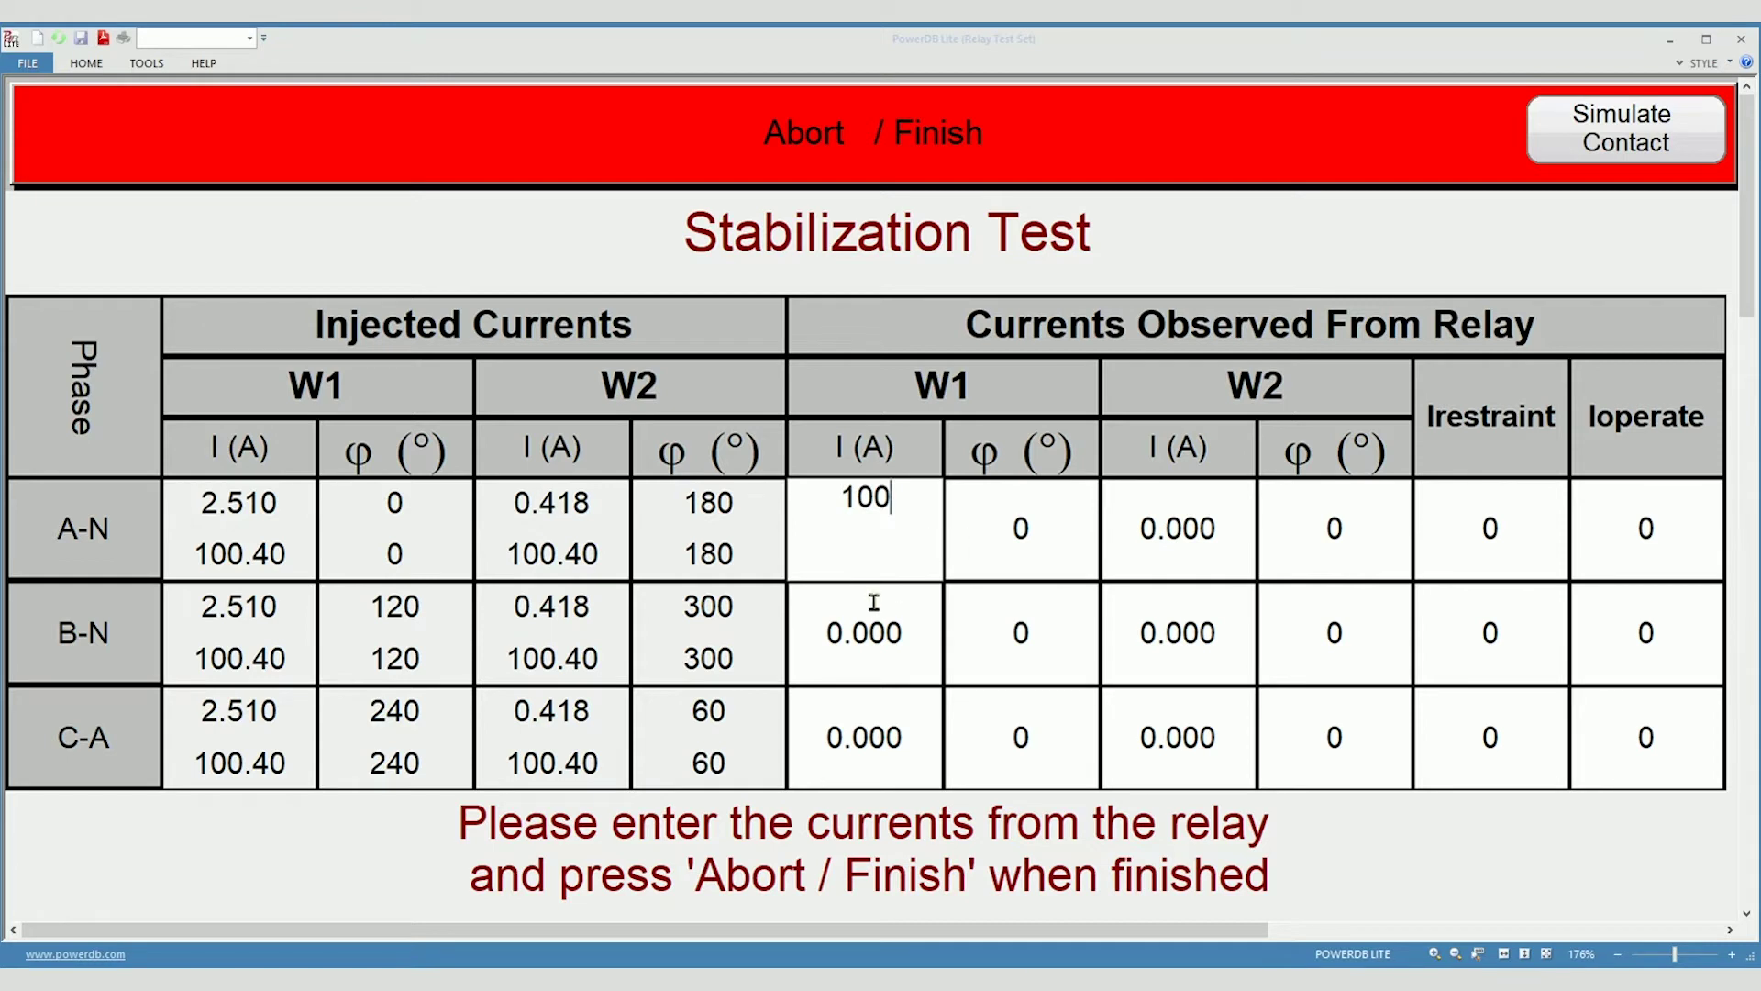
{"action": "left_click", "coordinate": [851, 631]}
{"action": "type", "text": "100"}
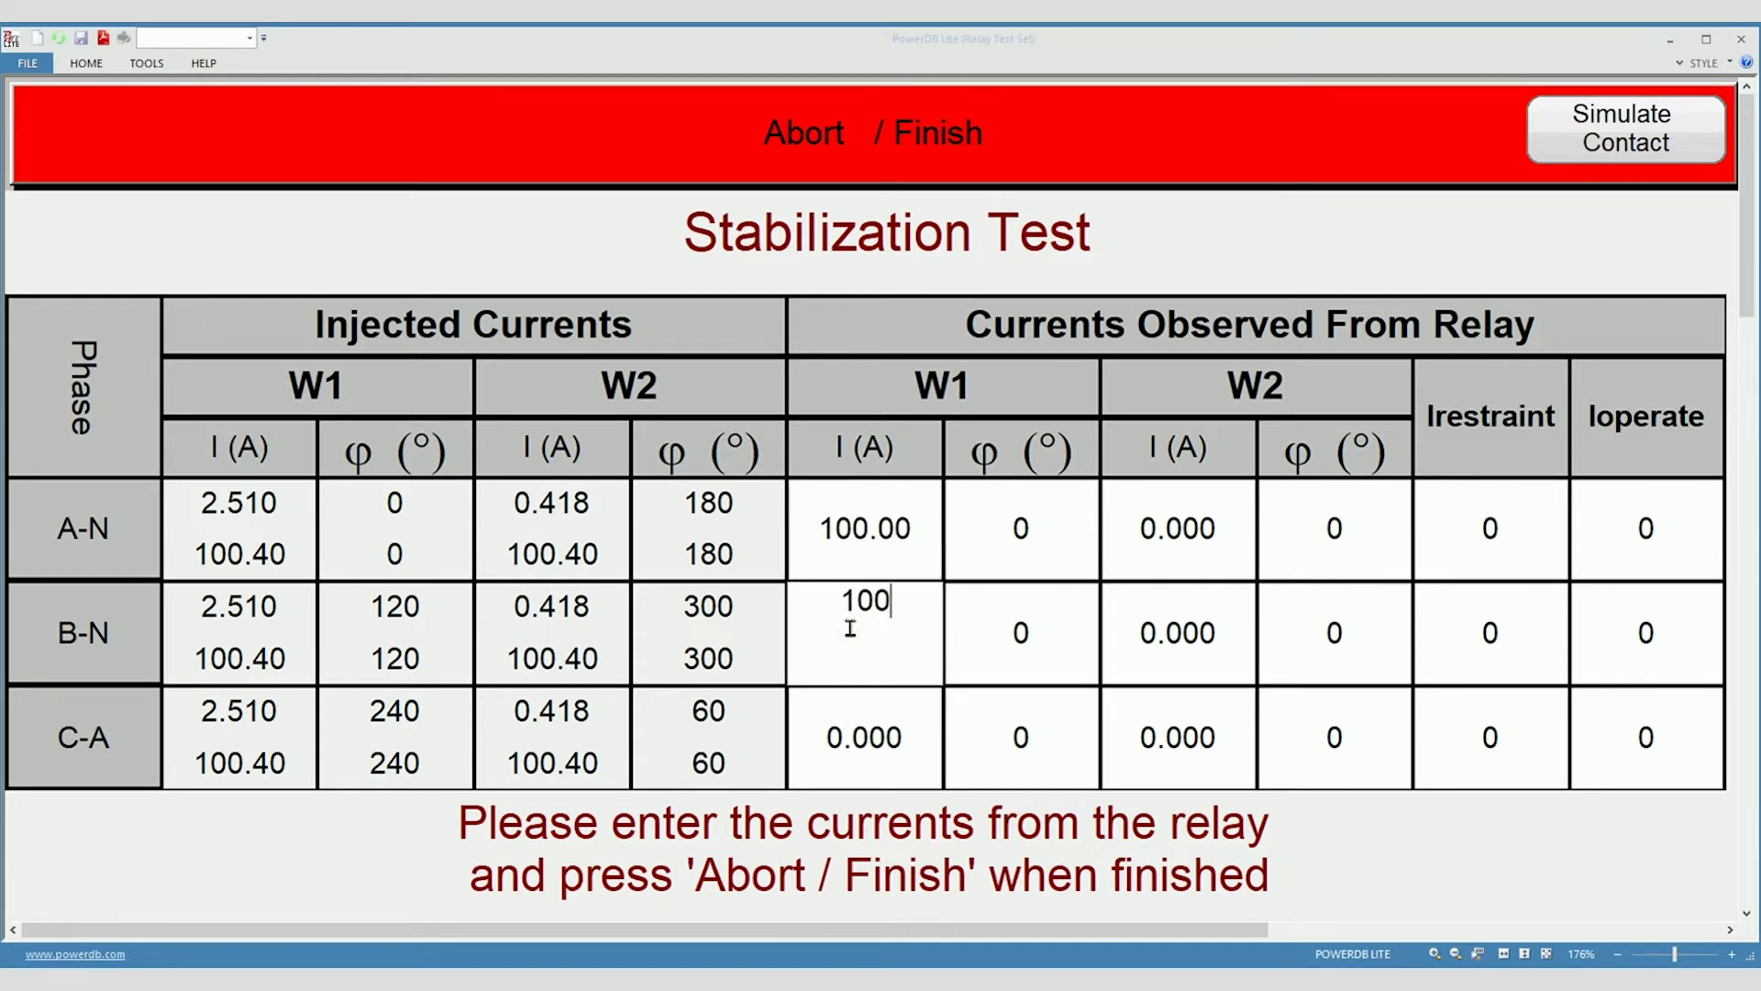
{"action": "left_click", "coordinate": [849, 739]}
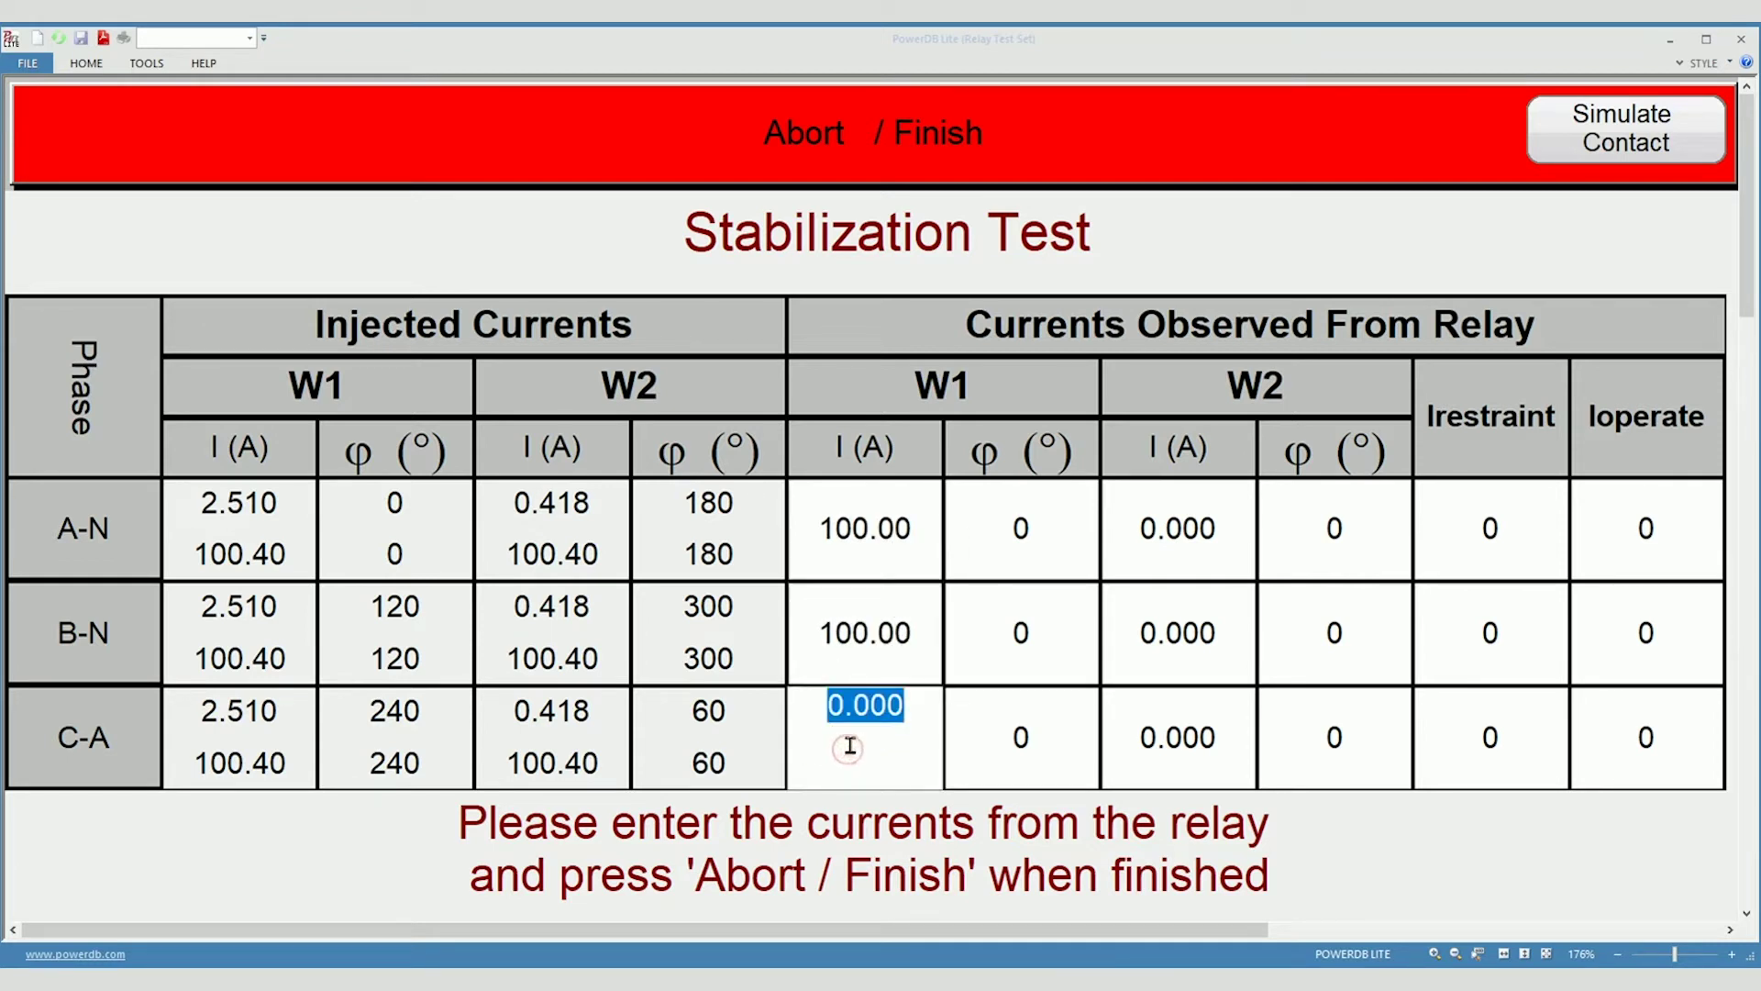
{"action": "type", "text": "100"}
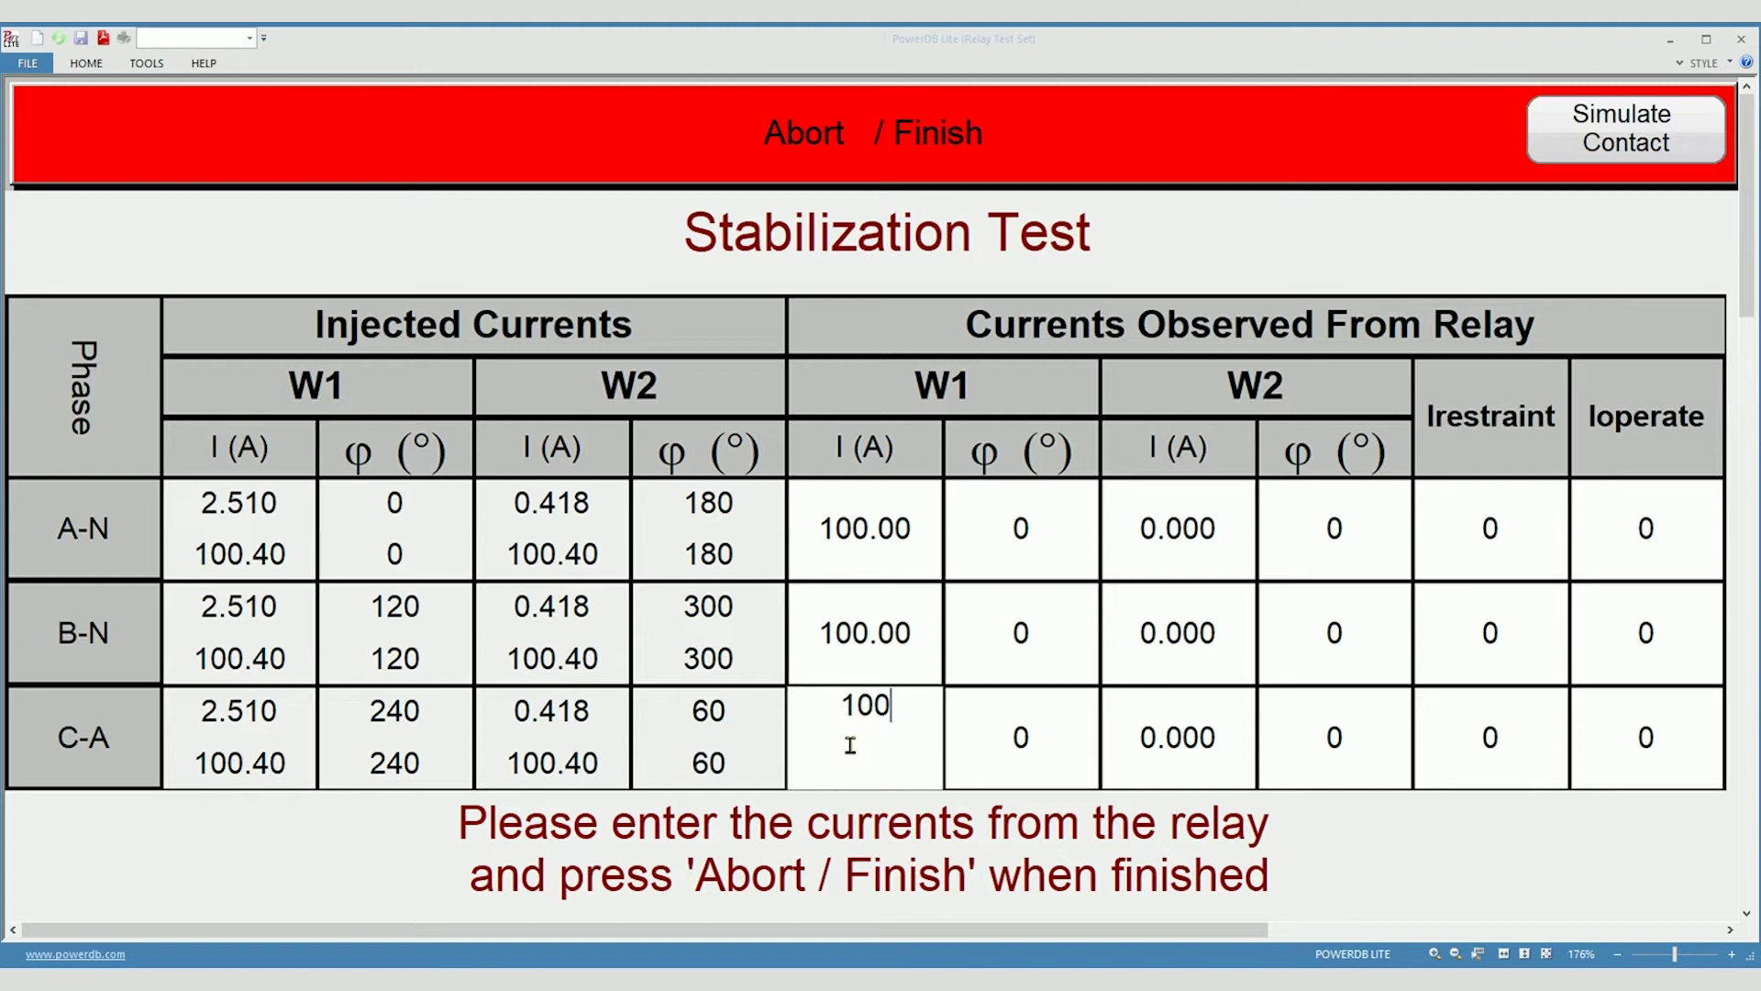
{"action": "left_click", "coordinate": [1027, 642]}
{"action": "type", "text": "120"}
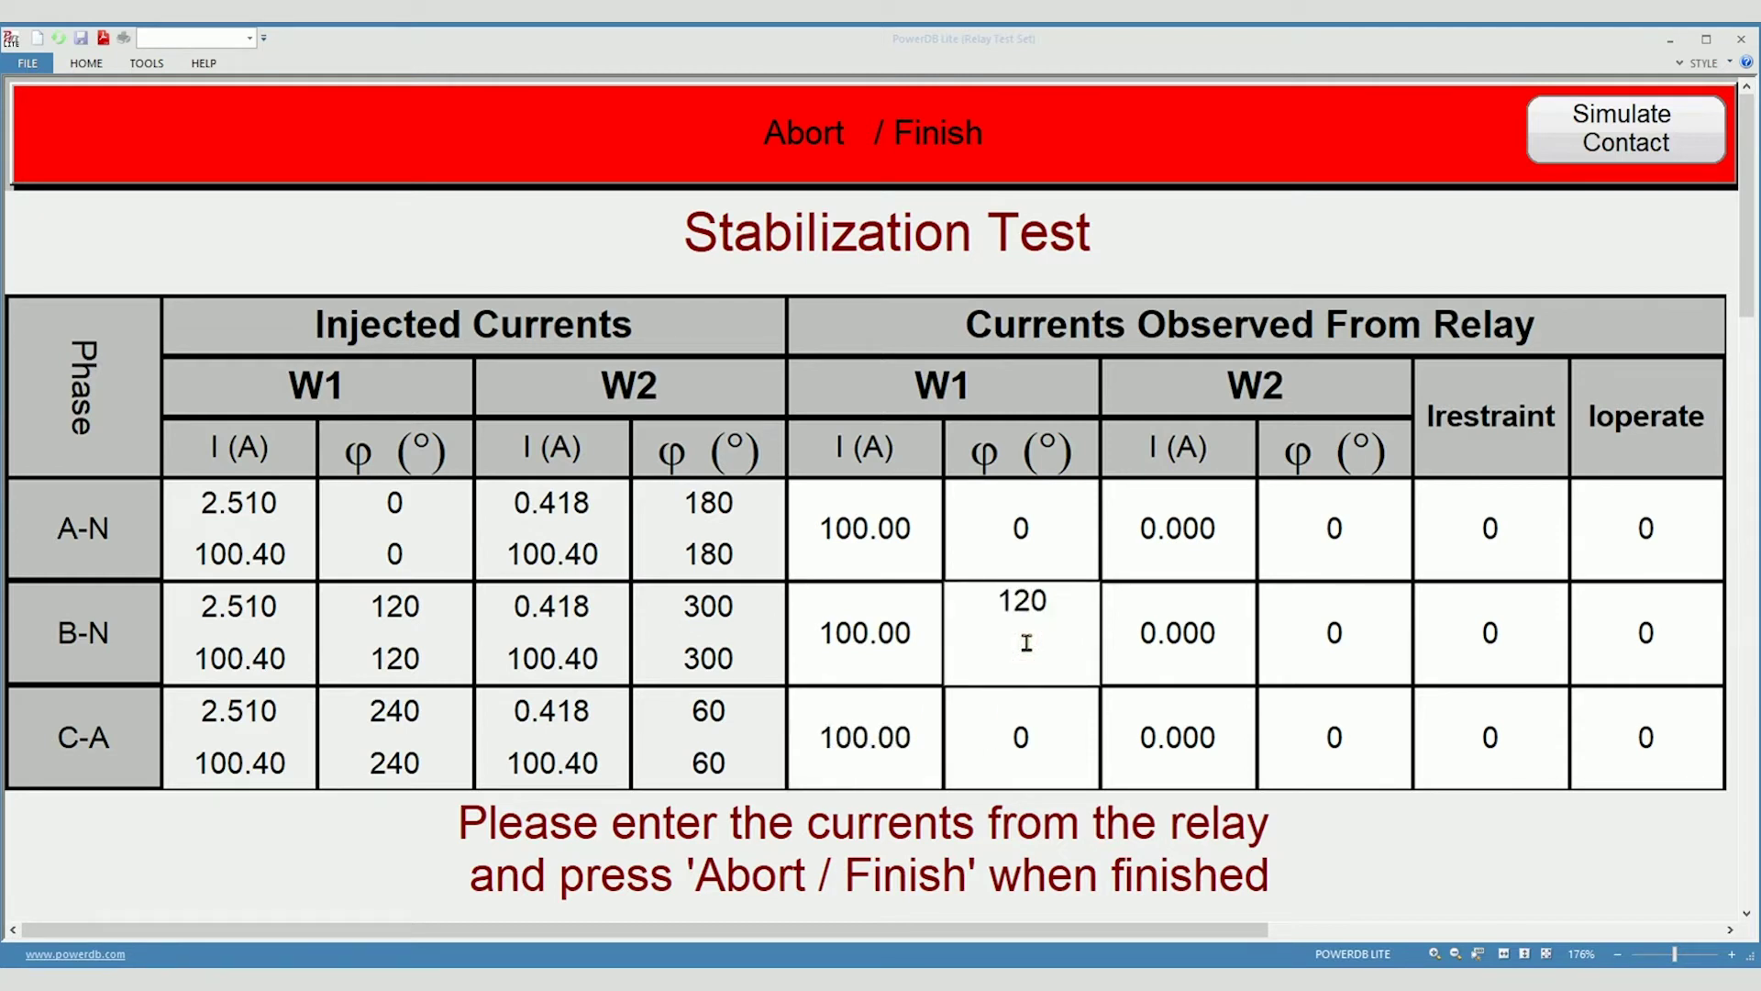
{"action": "left_click", "coordinate": [1015, 739]}
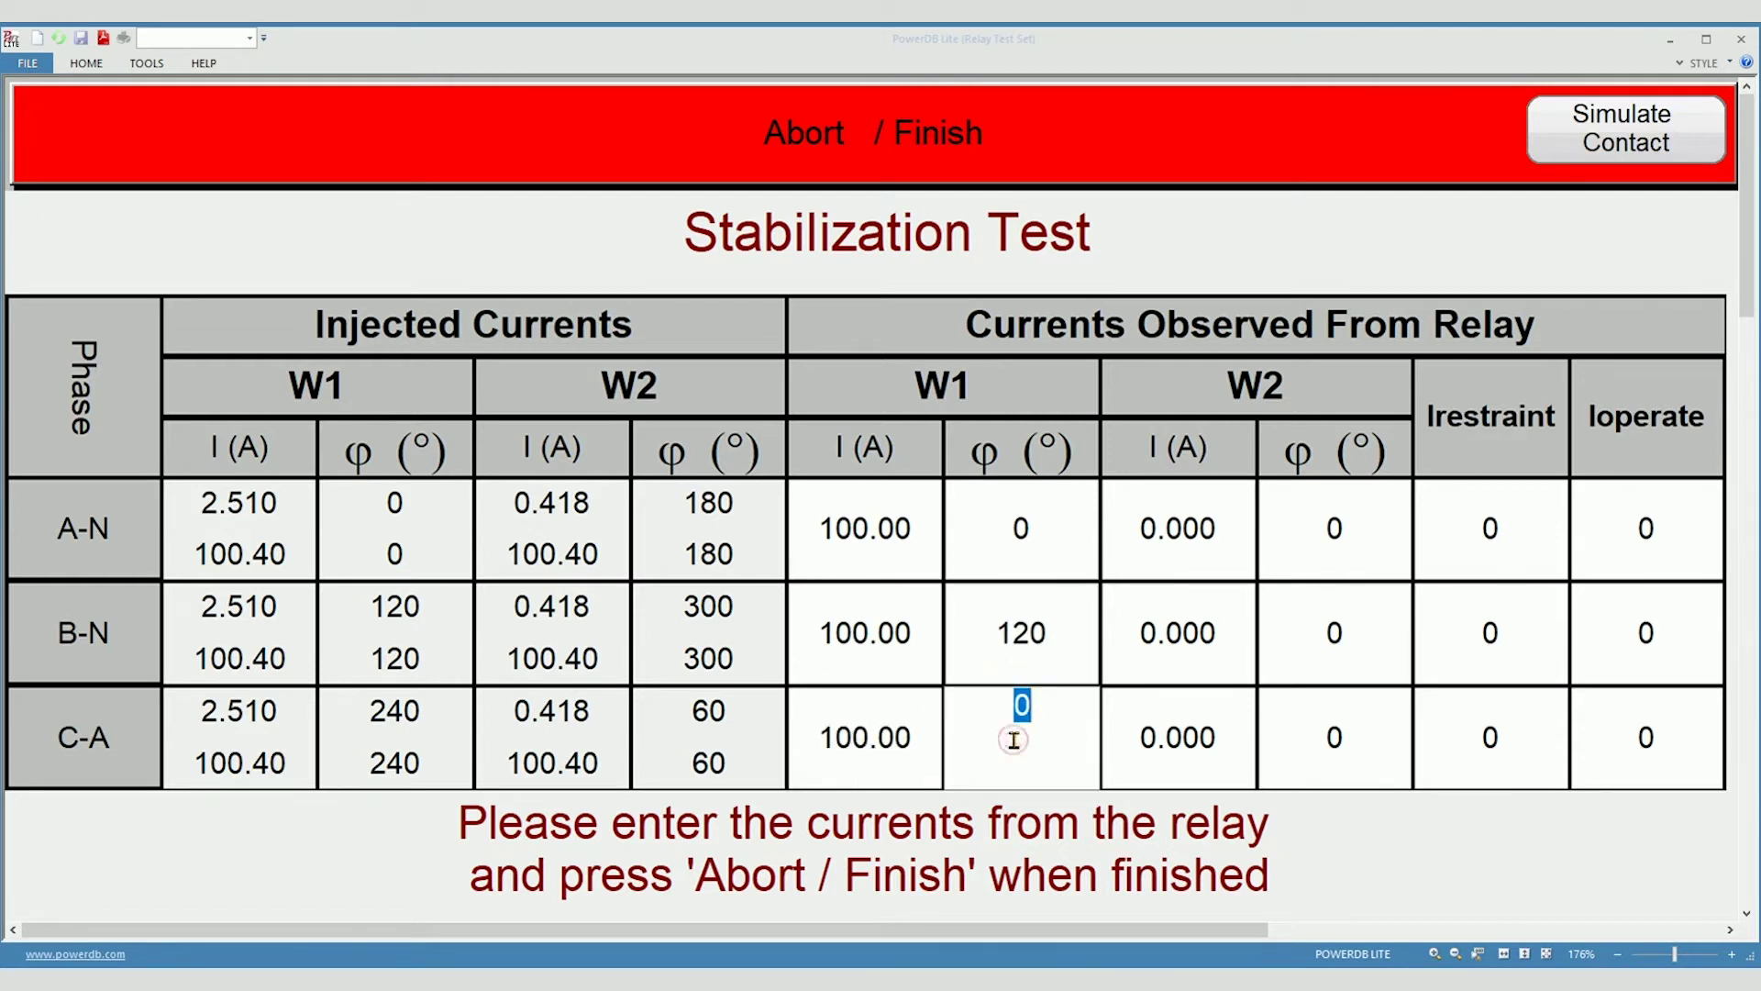
{"action": "type", "text": "240"}
Step: Enter winding 2 readings of 100 A per phase at 180°, 300° and 60°
{"action": "left_click", "coordinate": [1188, 528]}
{"action": "type", "text": "10"}
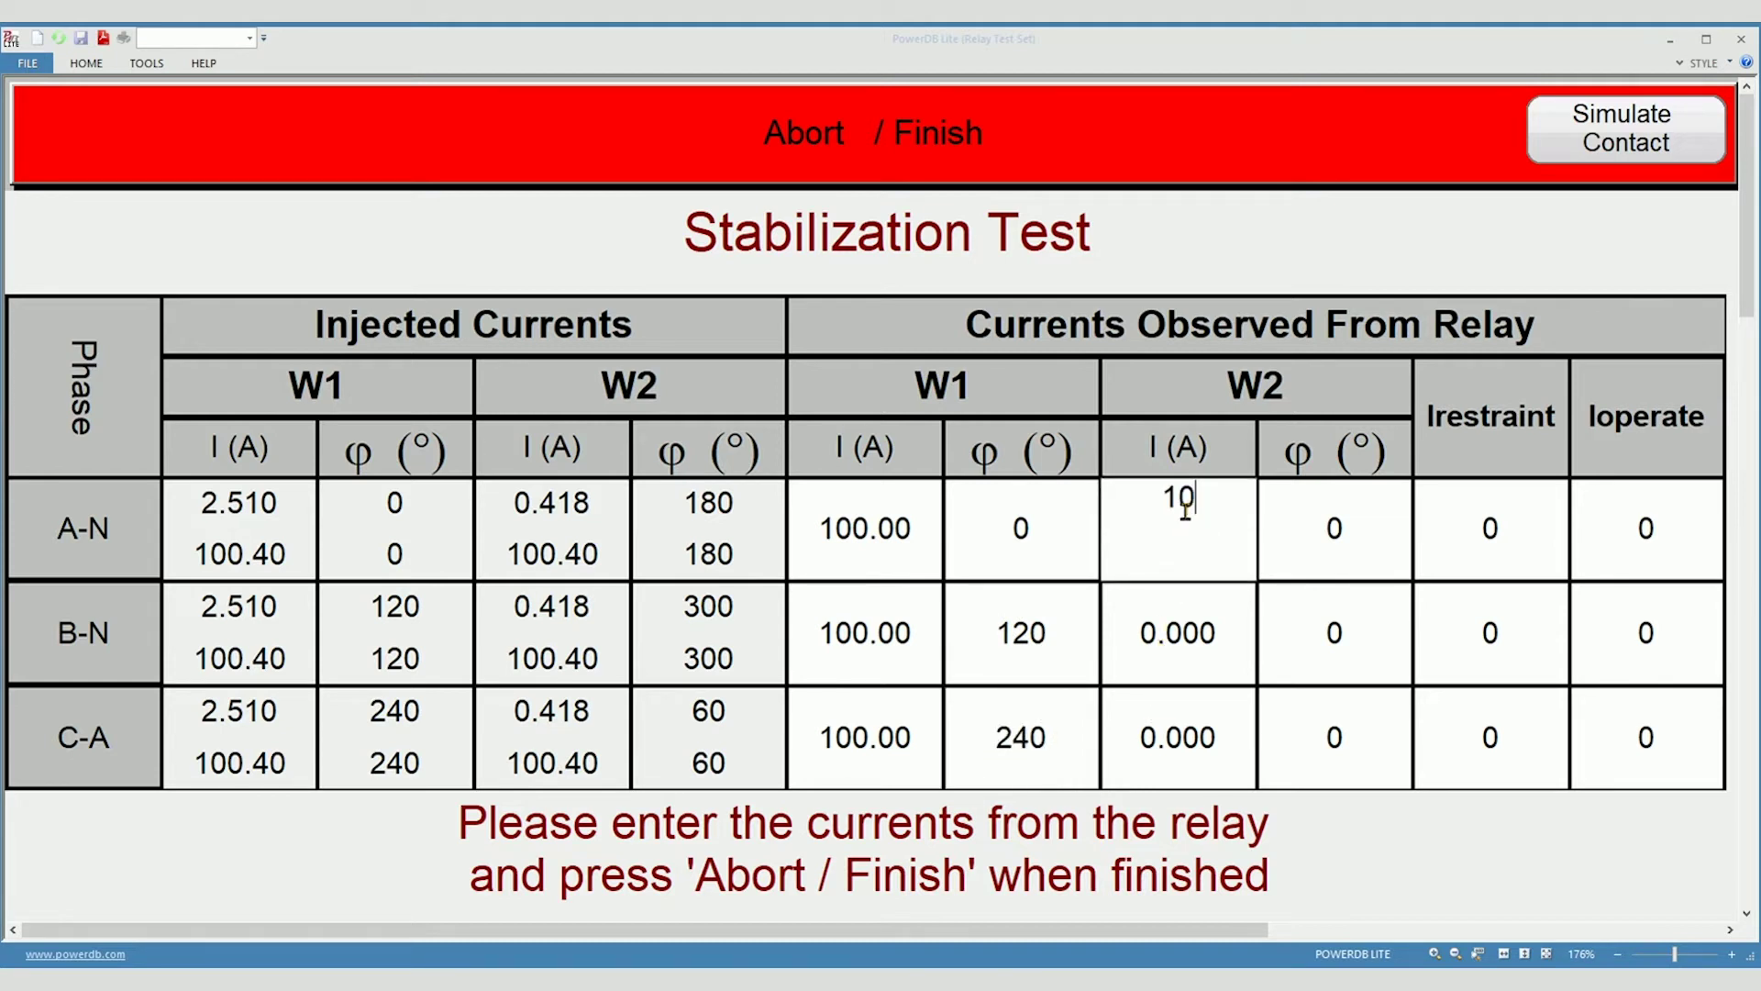
{"action": "type", "text": "0"}
{"action": "left_click", "coordinate": [1206, 642]}
{"action": "type", "text": "1"}
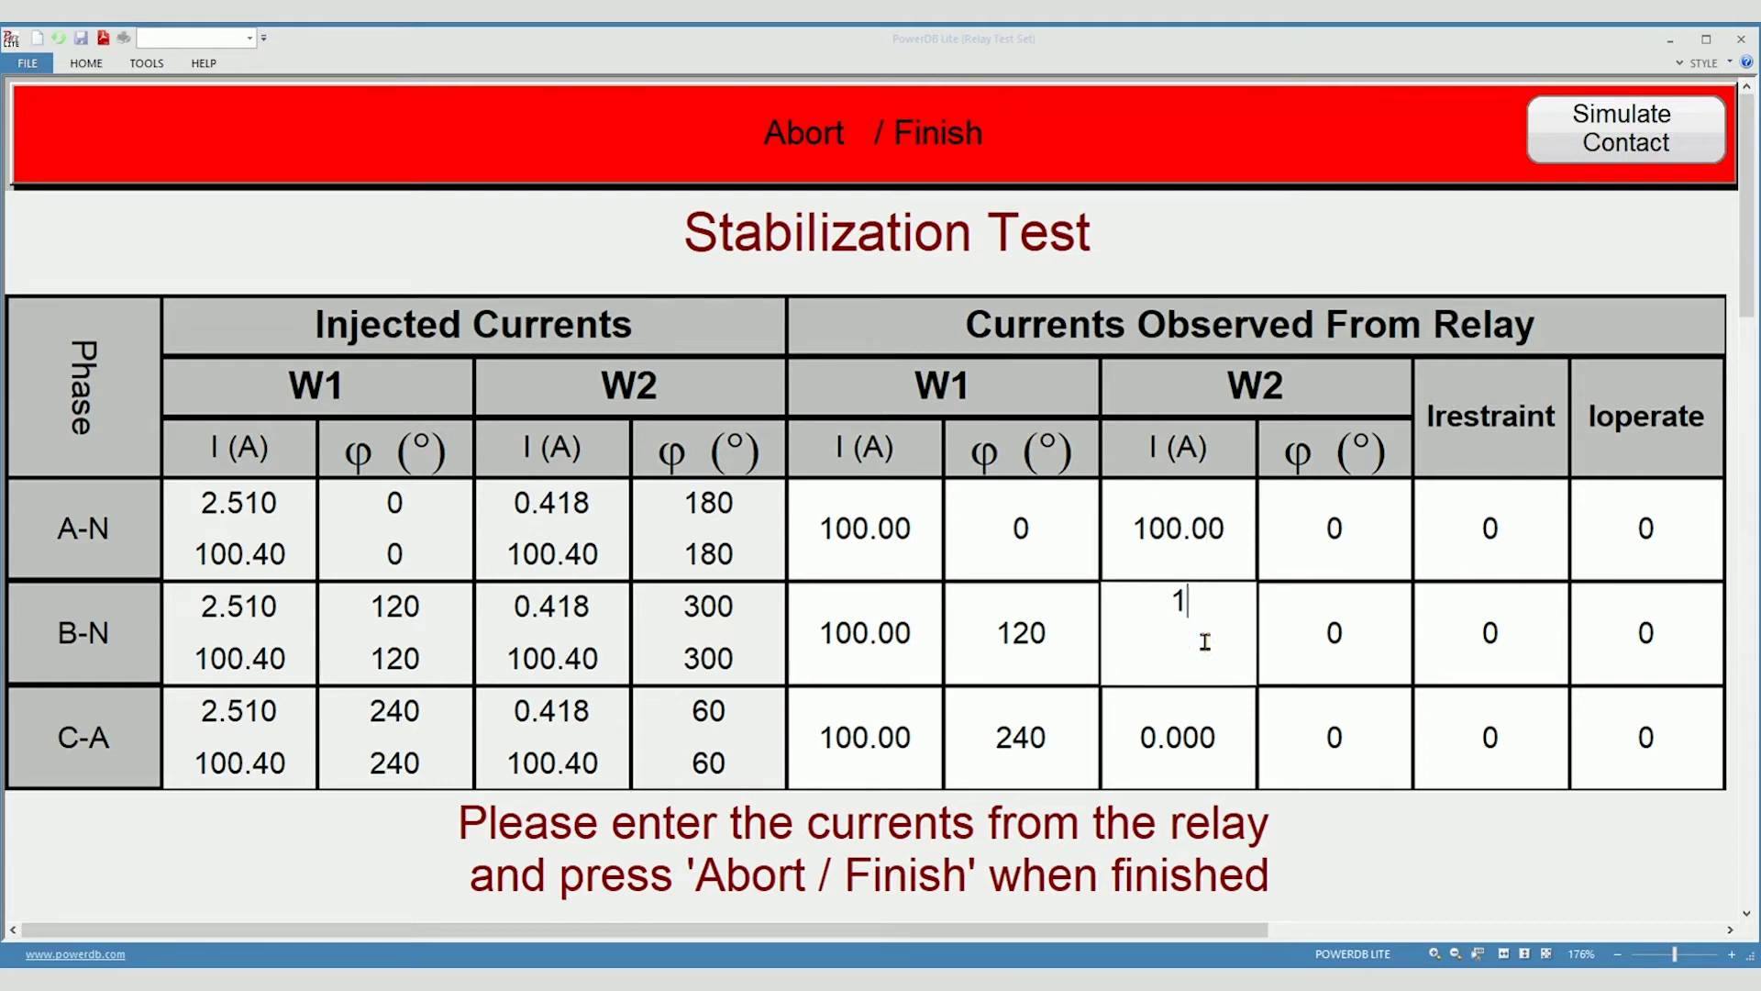
{"action": "type", "text": "00"}
{"action": "left_click", "coordinate": [1169, 739]}
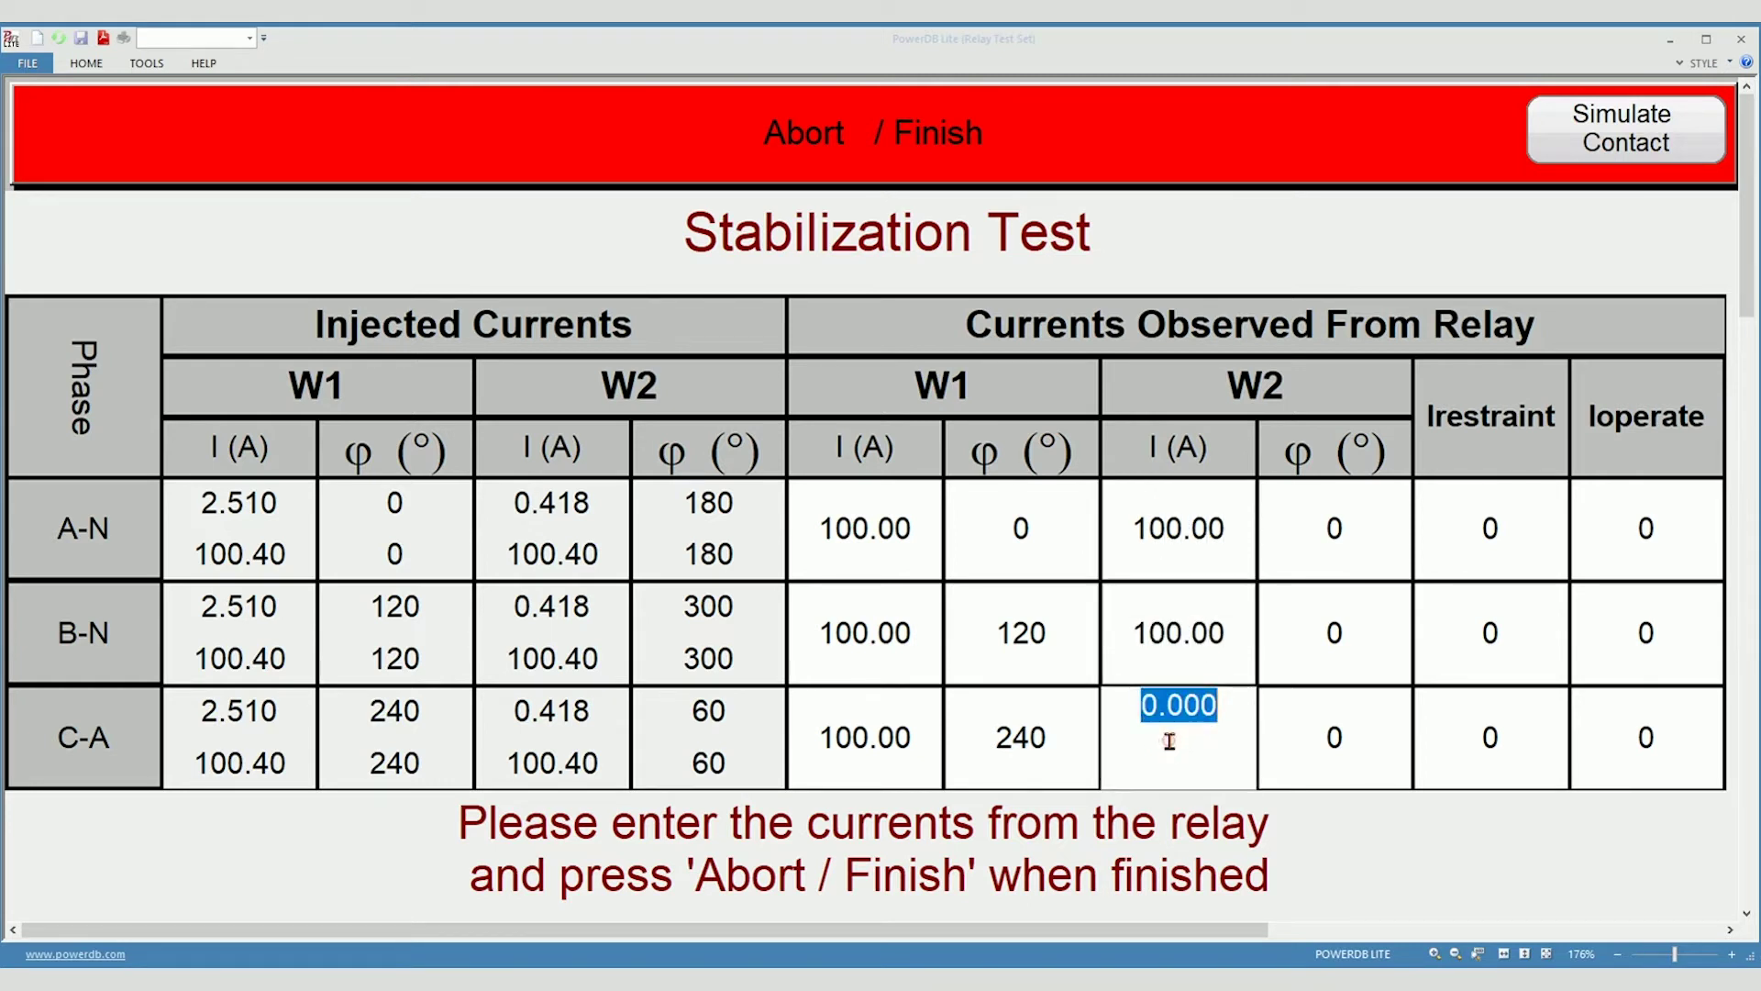
{"action": "type", "text": "100"}
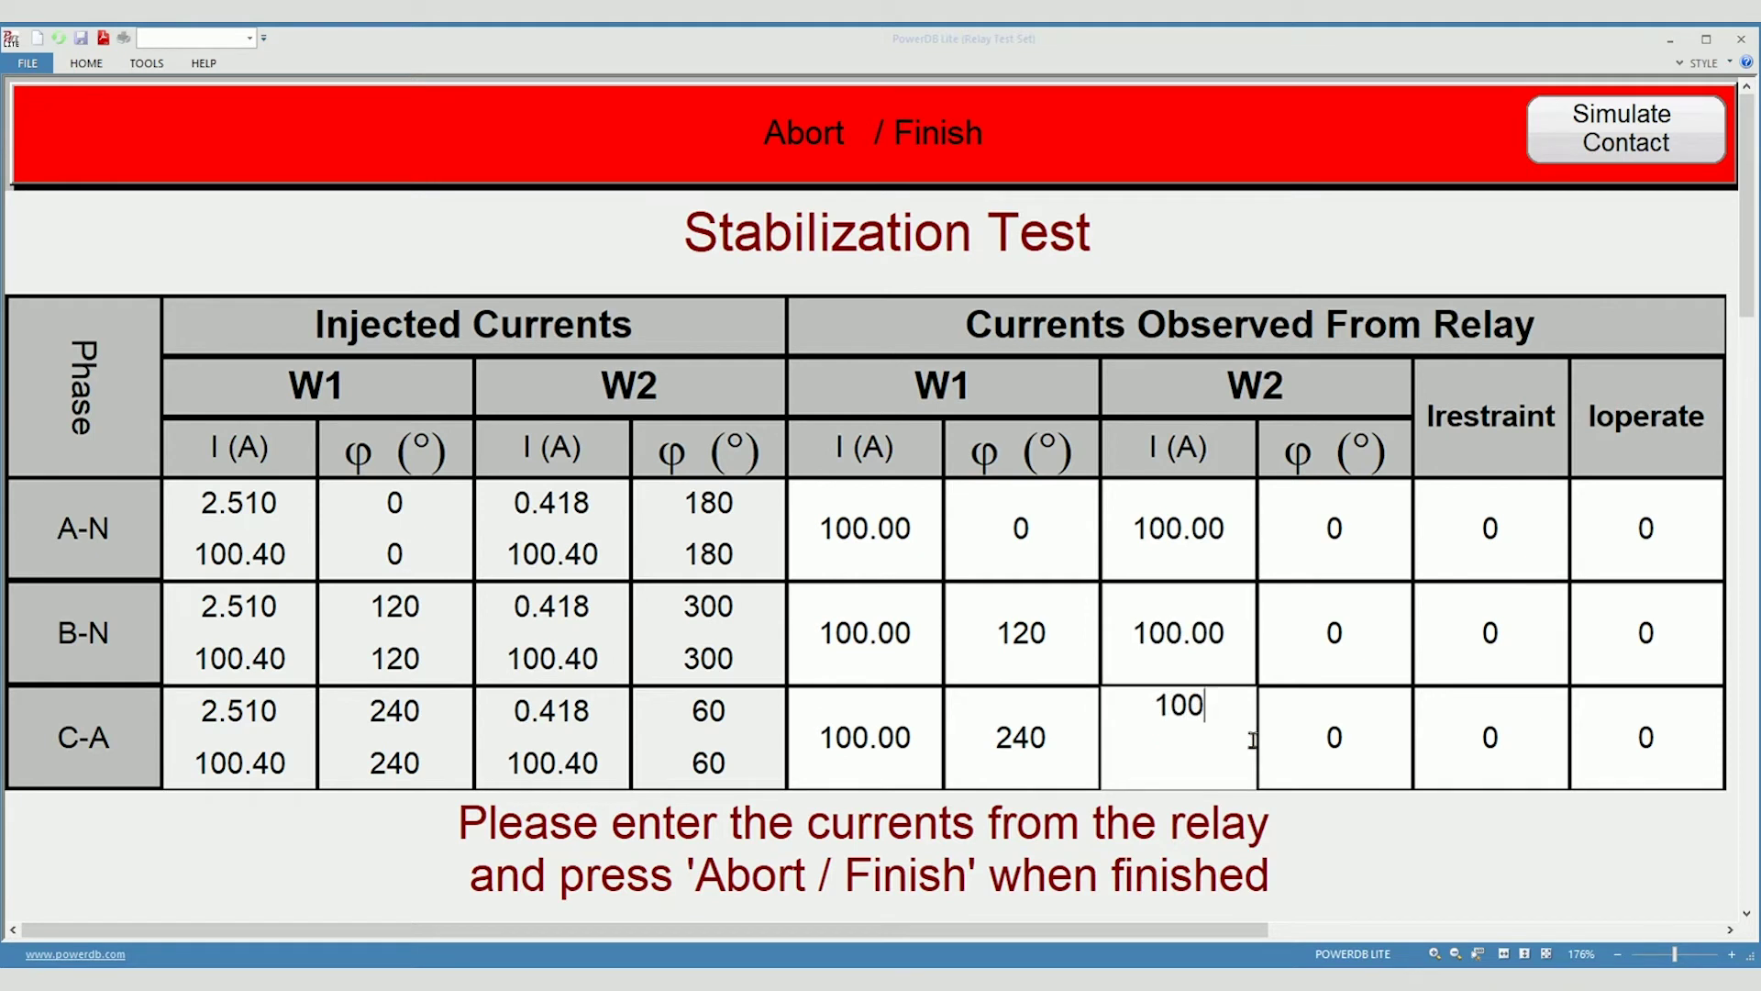
{"action": "left_click", "coordinate": [1337, 532]}
{"action": "type", "text": "180"}
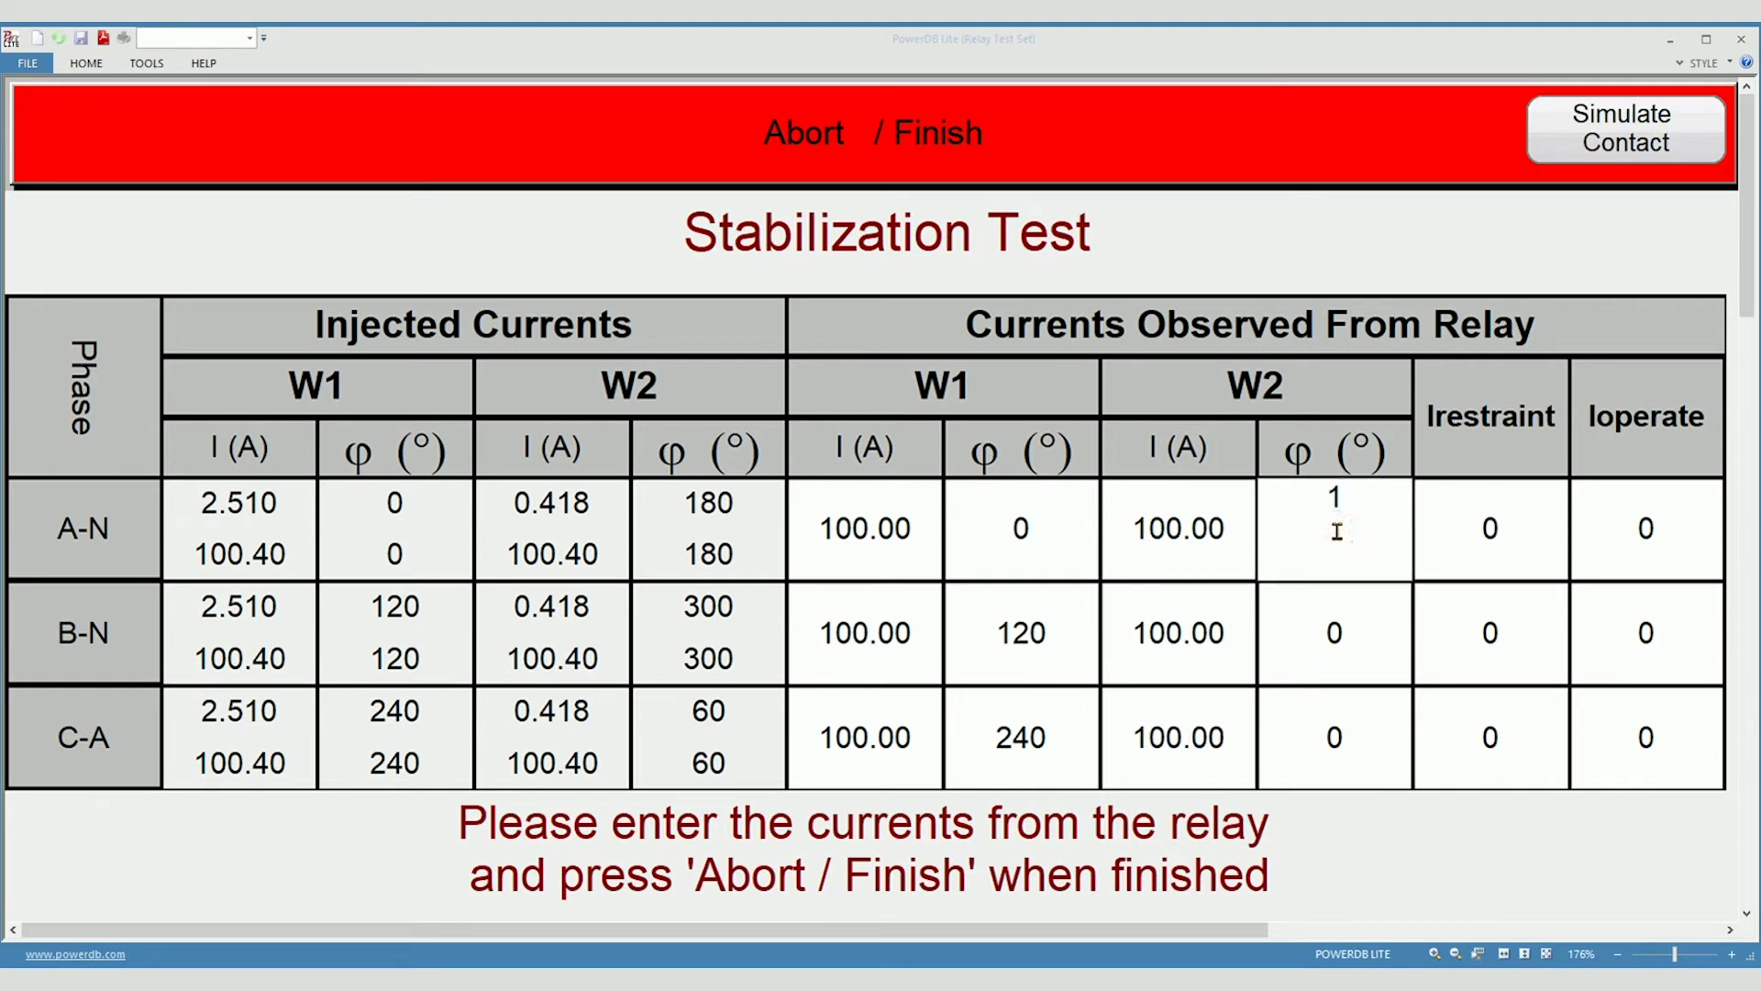
{"action": "left_click", "coordinate": [1339, 655]}
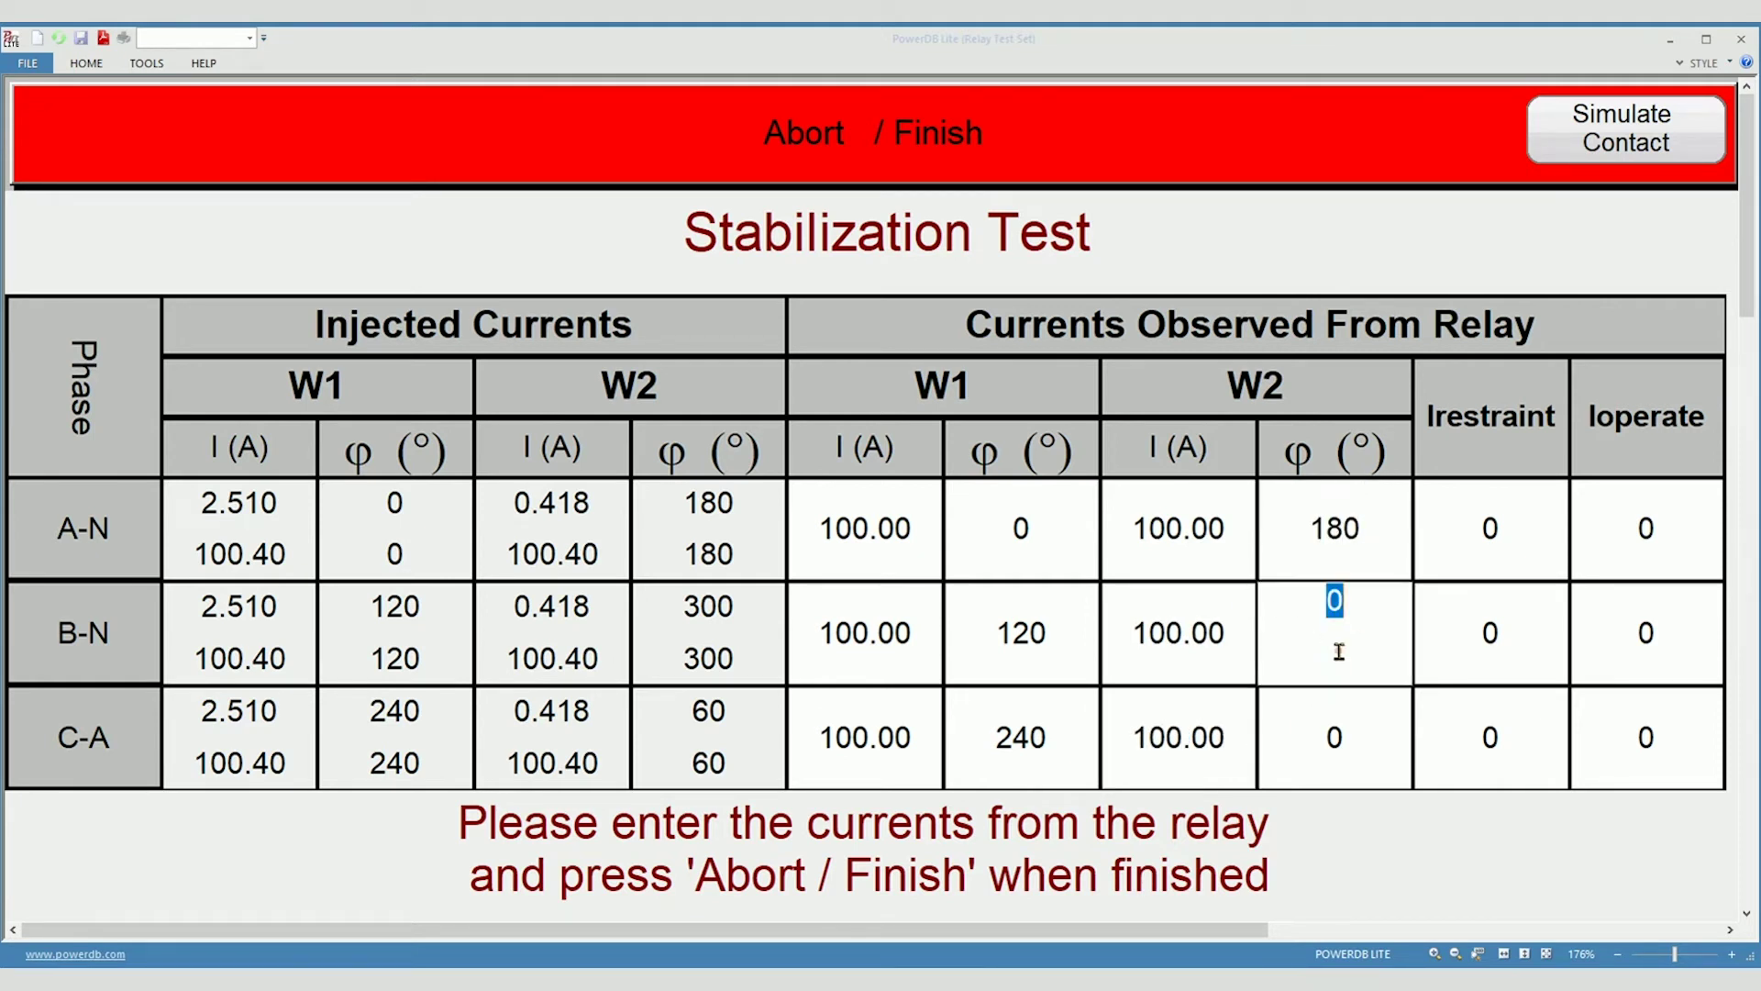
{"action": "type", "text": "300"}
{"action": "left_click", "coordinate": [1337, 725]}
{"action": "type", "text": "60"}
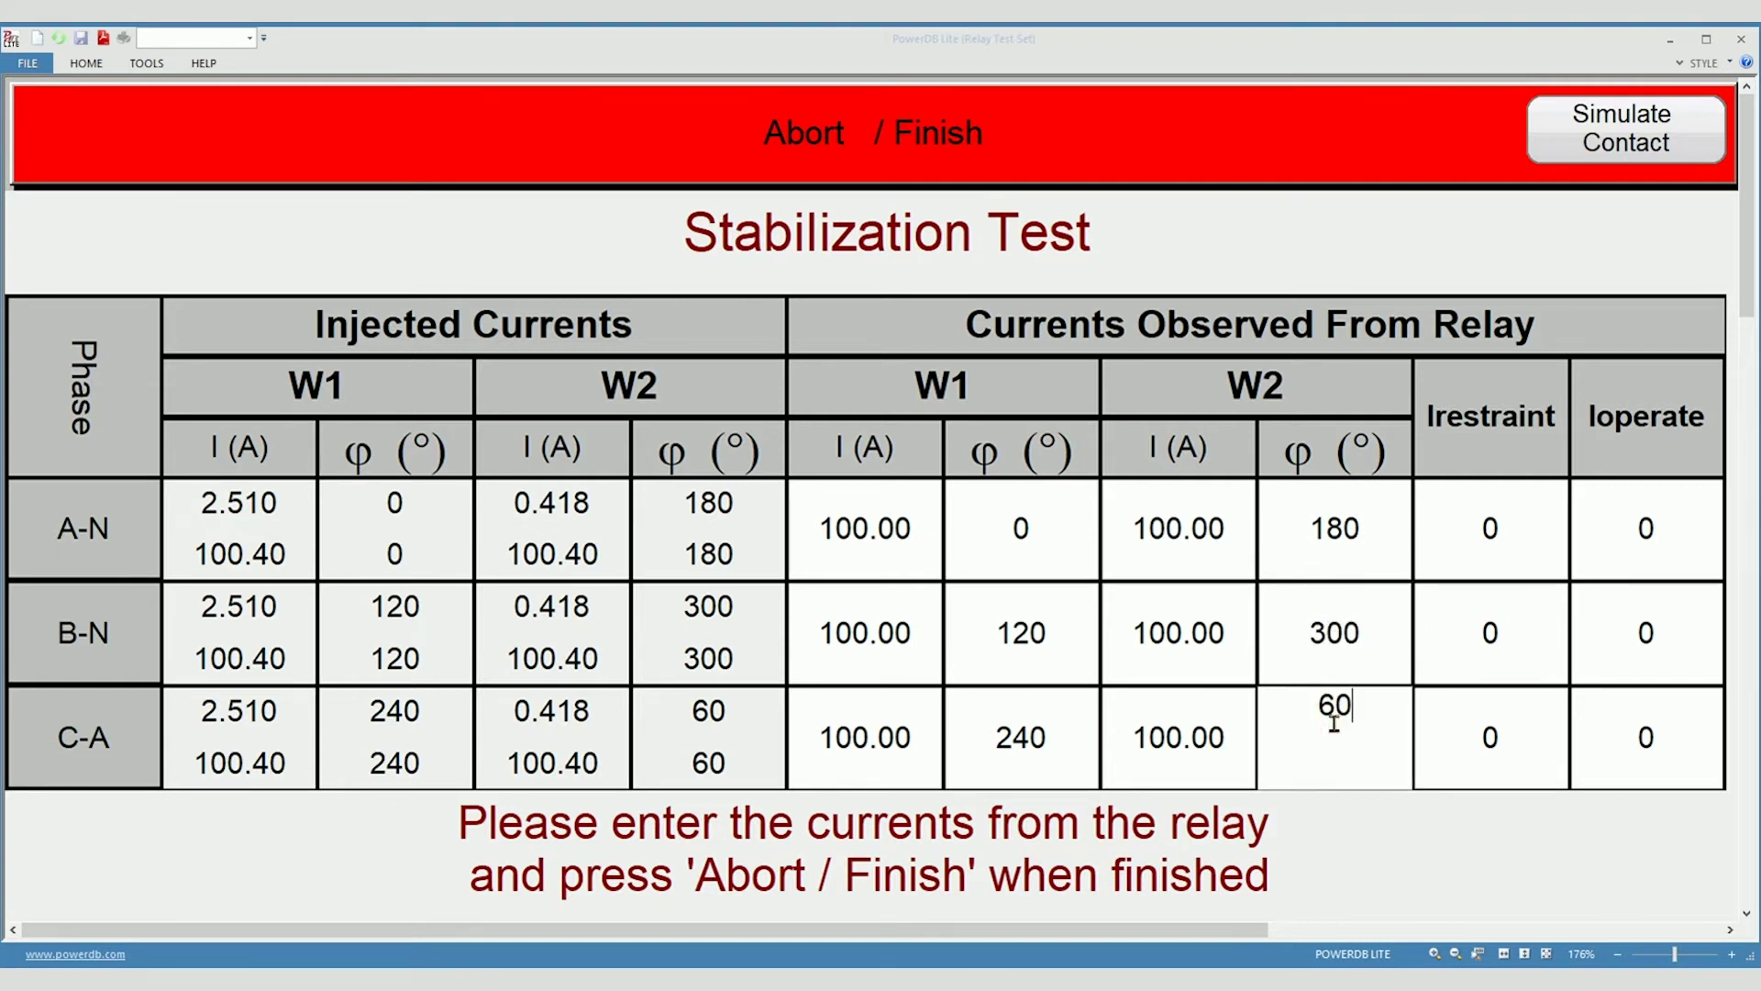
Step: Set Irestraint 2 and Ioperate 0 on all three phases, then finish and evaluate the test
{"action": "left_click", "coordinate": [1501, 529]}
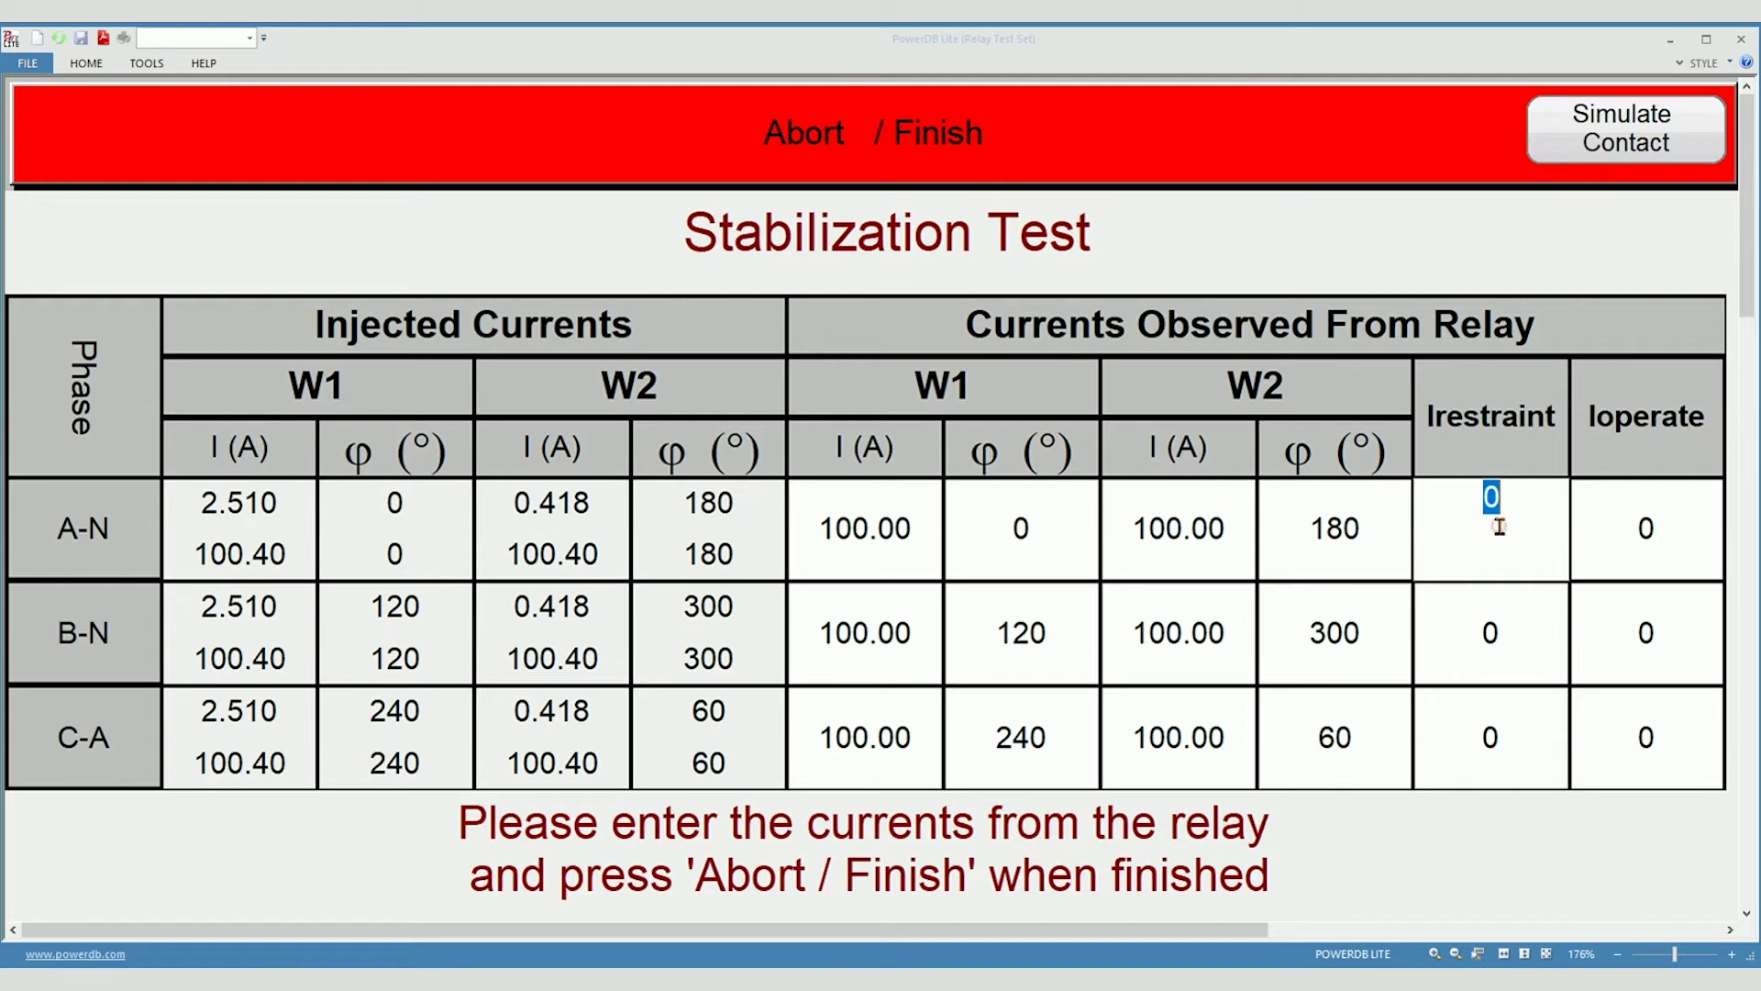
{"action": "type", "text": "2"}
{"action": "left_click", "coordinate": [1480, 653]}
{"action": "type", "text": "2"}
{"action": "left_click", "coordinate": [1488, 737]}
{"action": "type", "text": "2"}
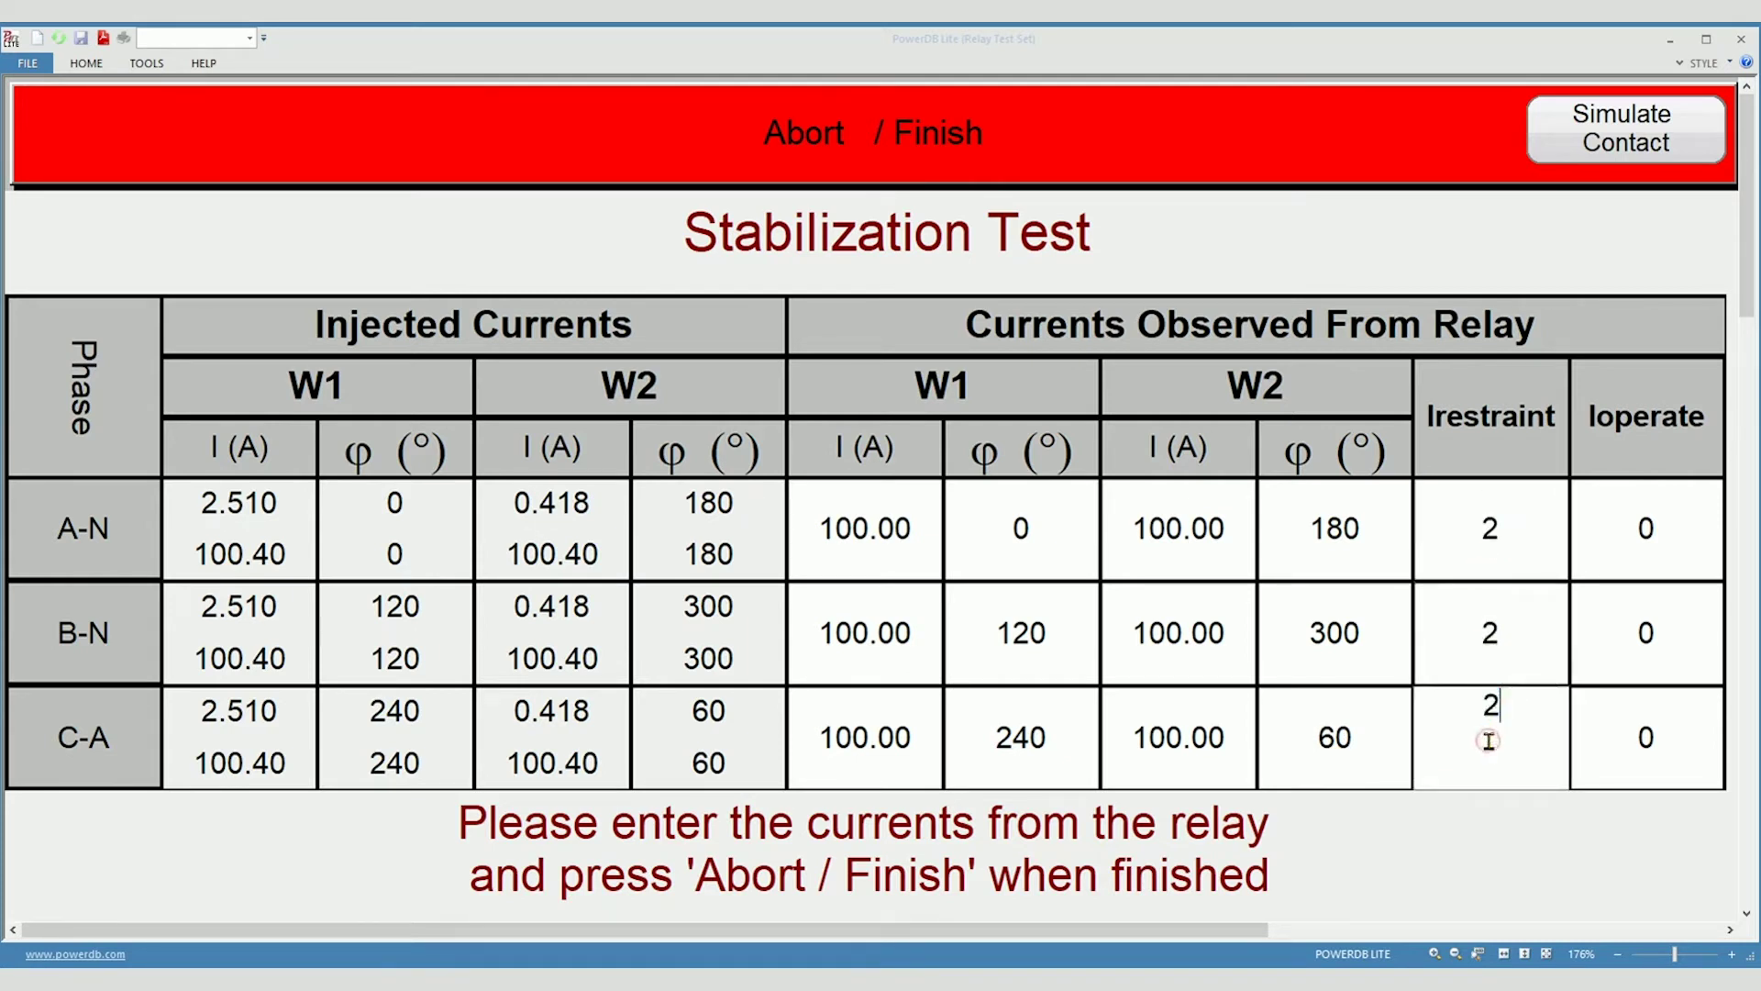
{"action": "left_click", "coordinate": [1650, 541]}
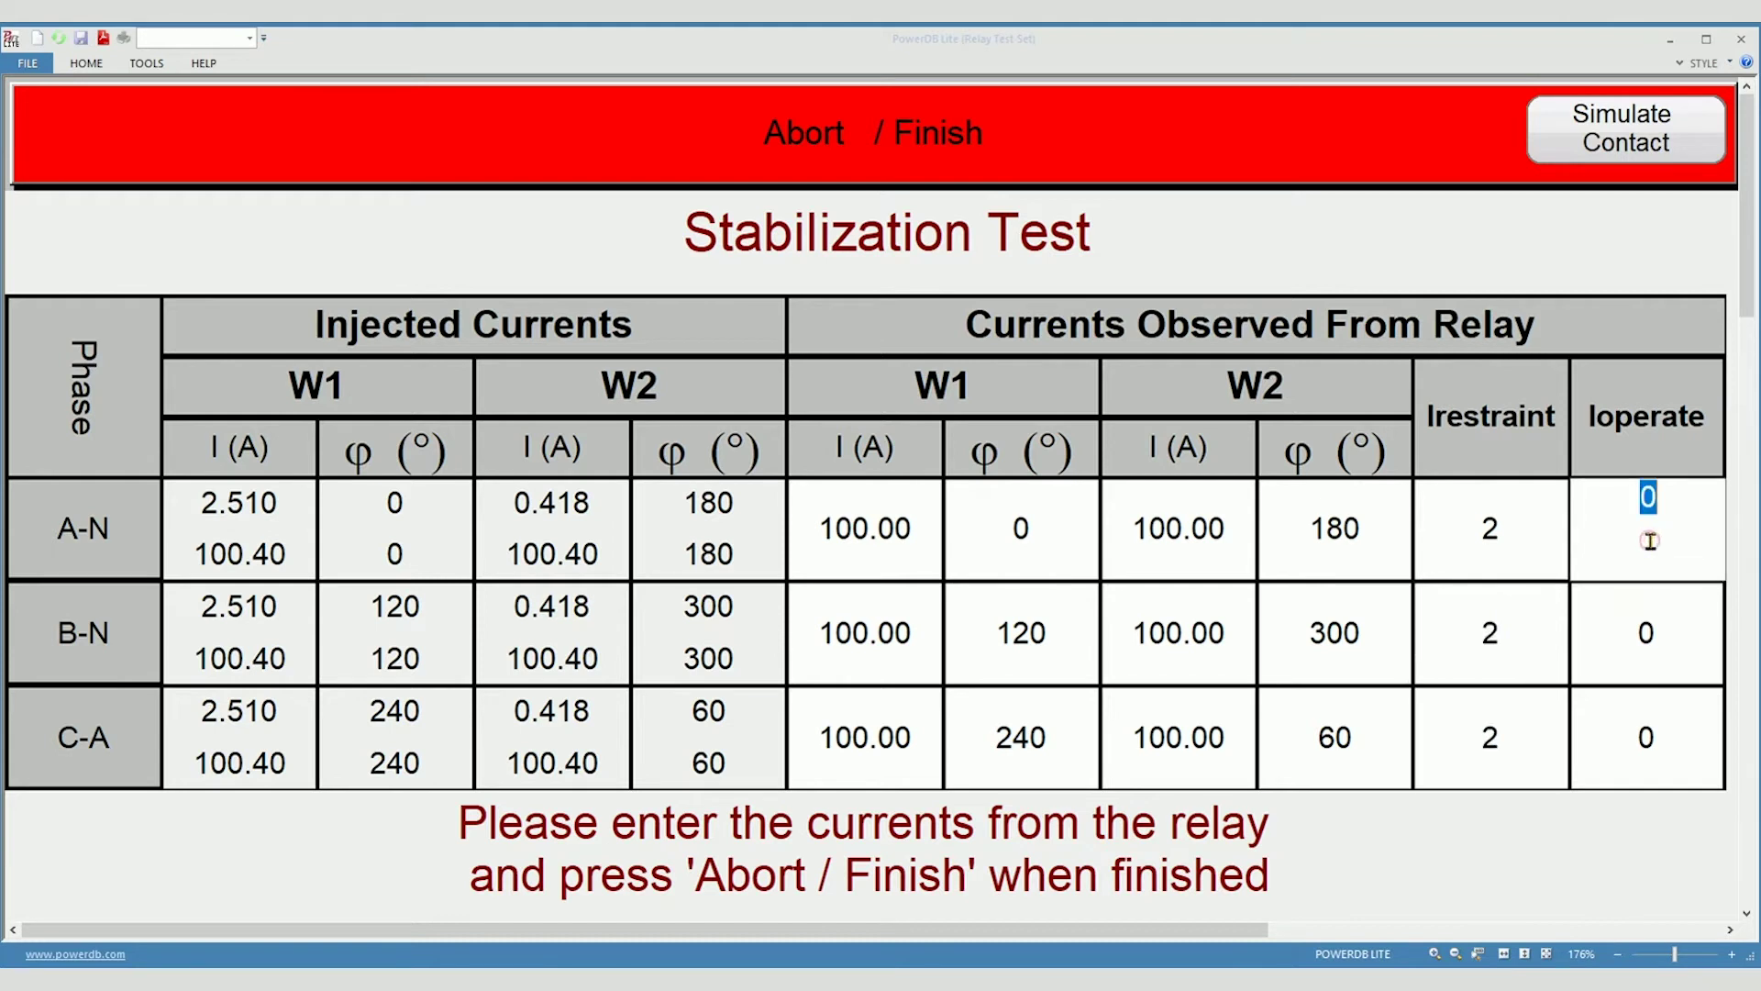
{"action": "left_click", "coordinate": [1652, 640]}
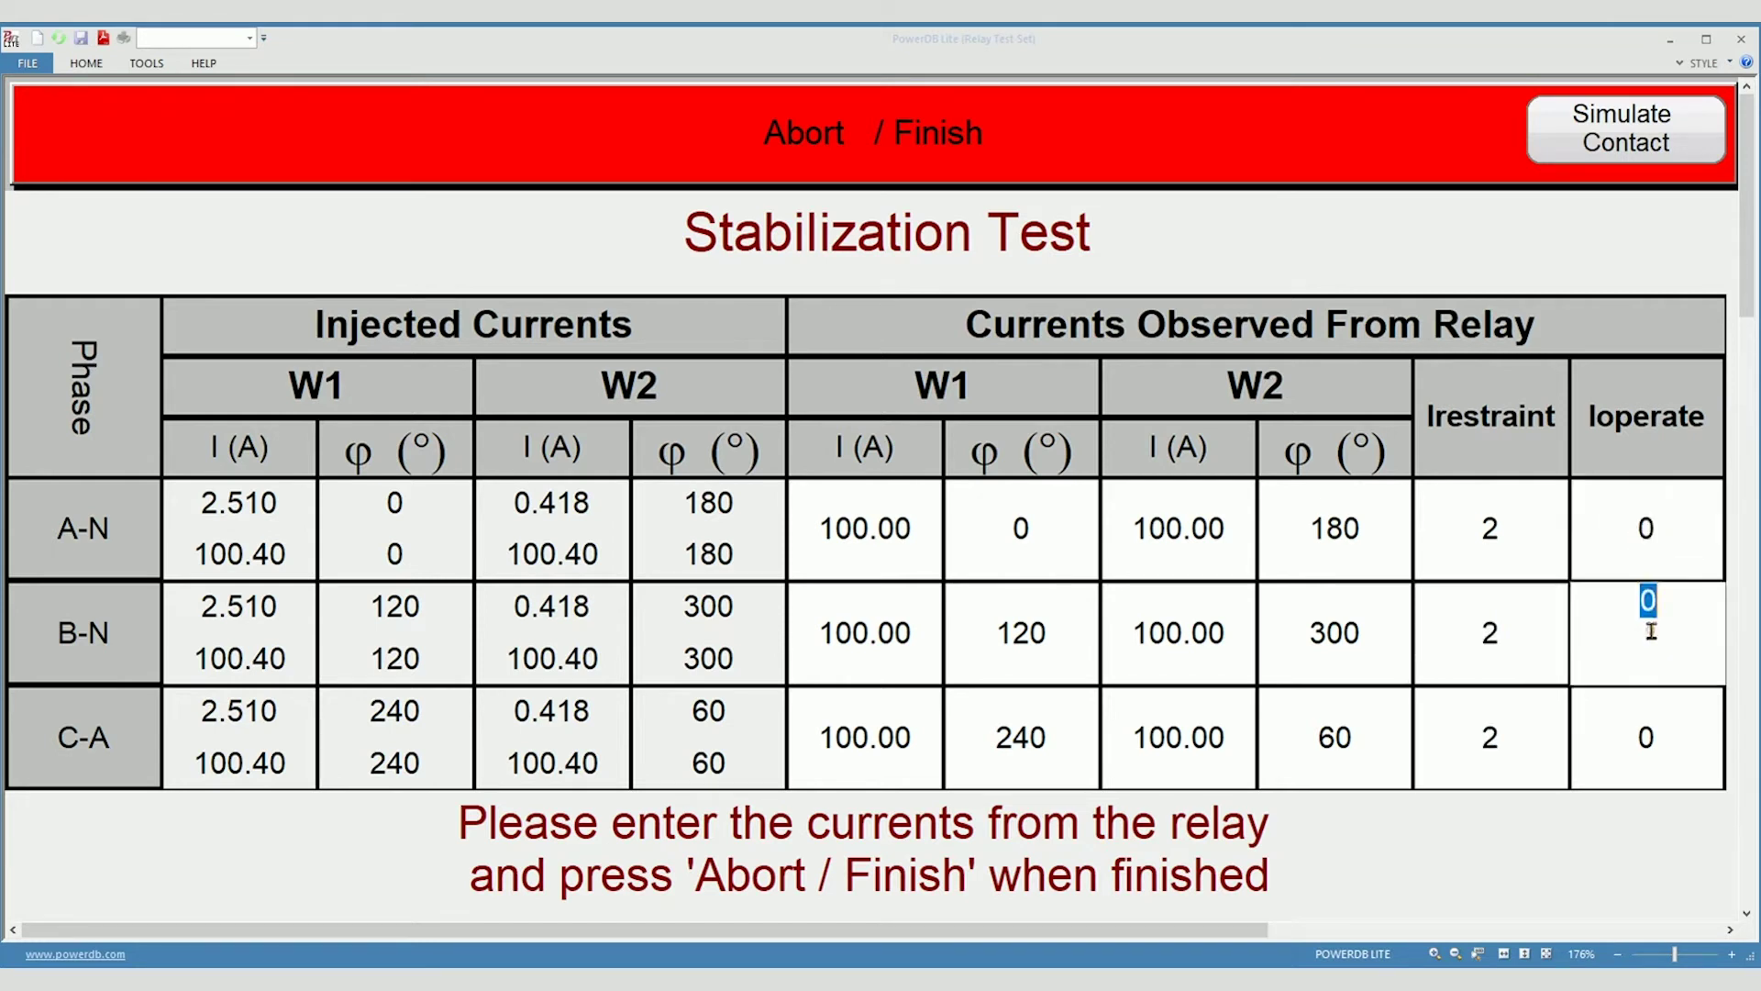
{"action": "left_click", "coordinate": [1648, 741]}
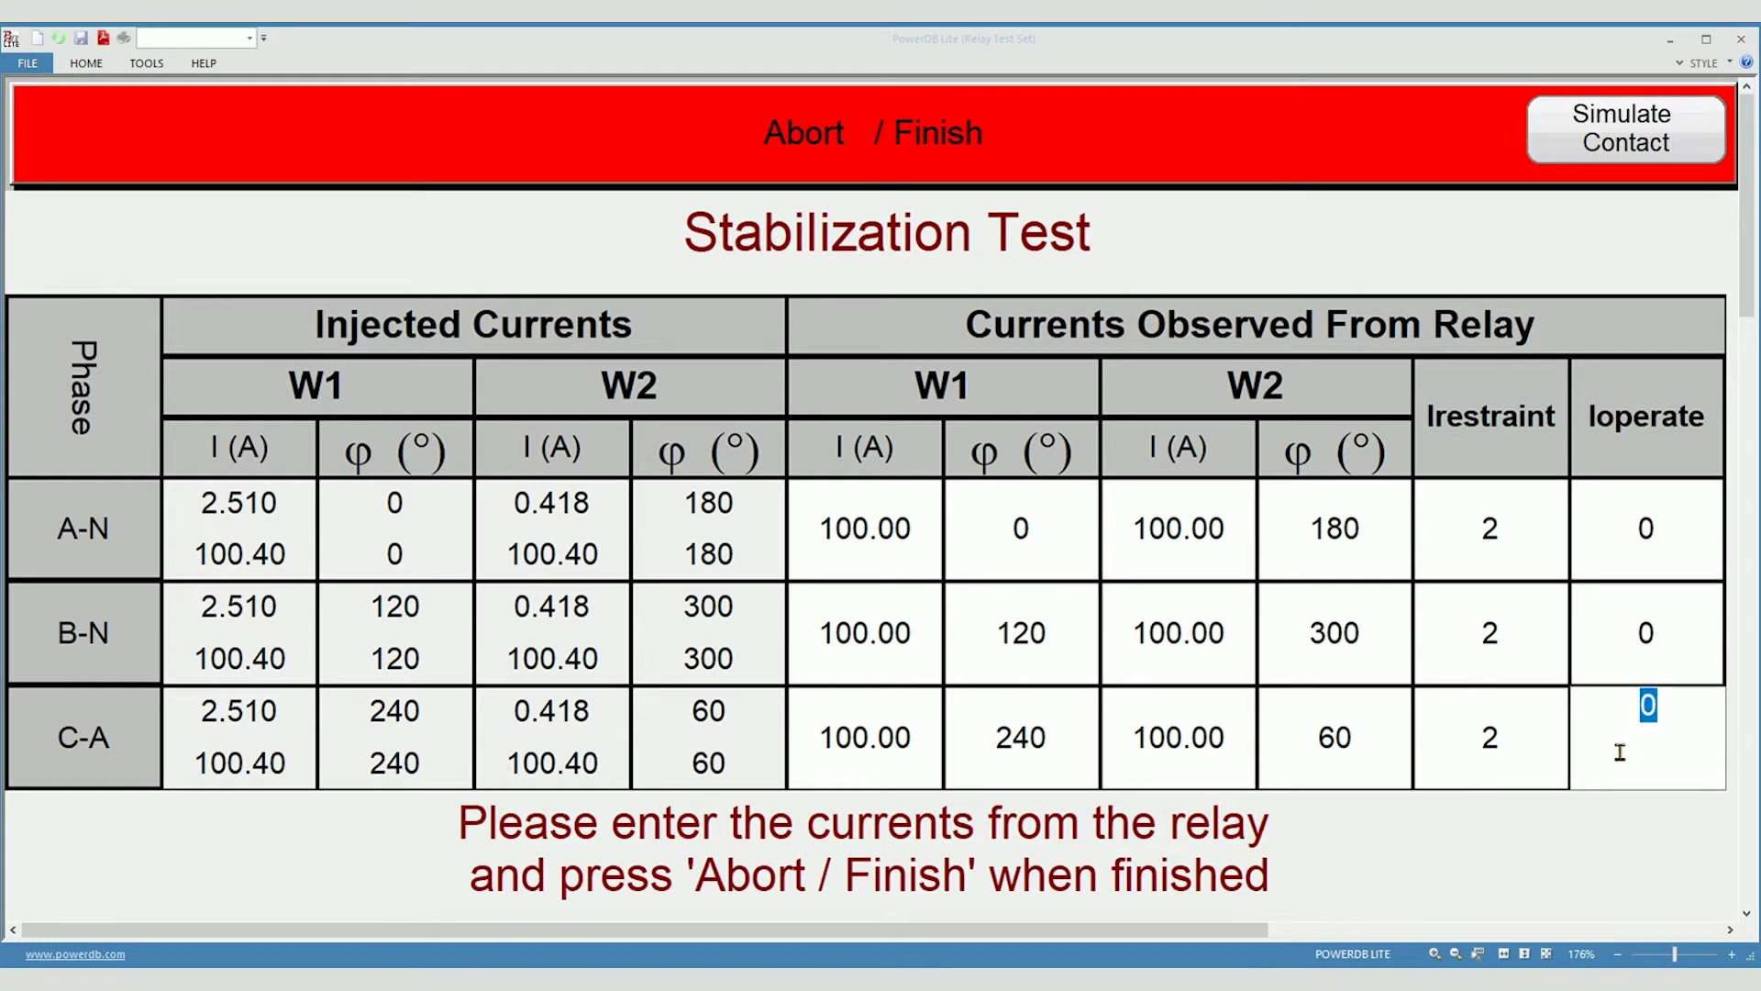
{"action": "left_click", "coordinate": [993, 150]}
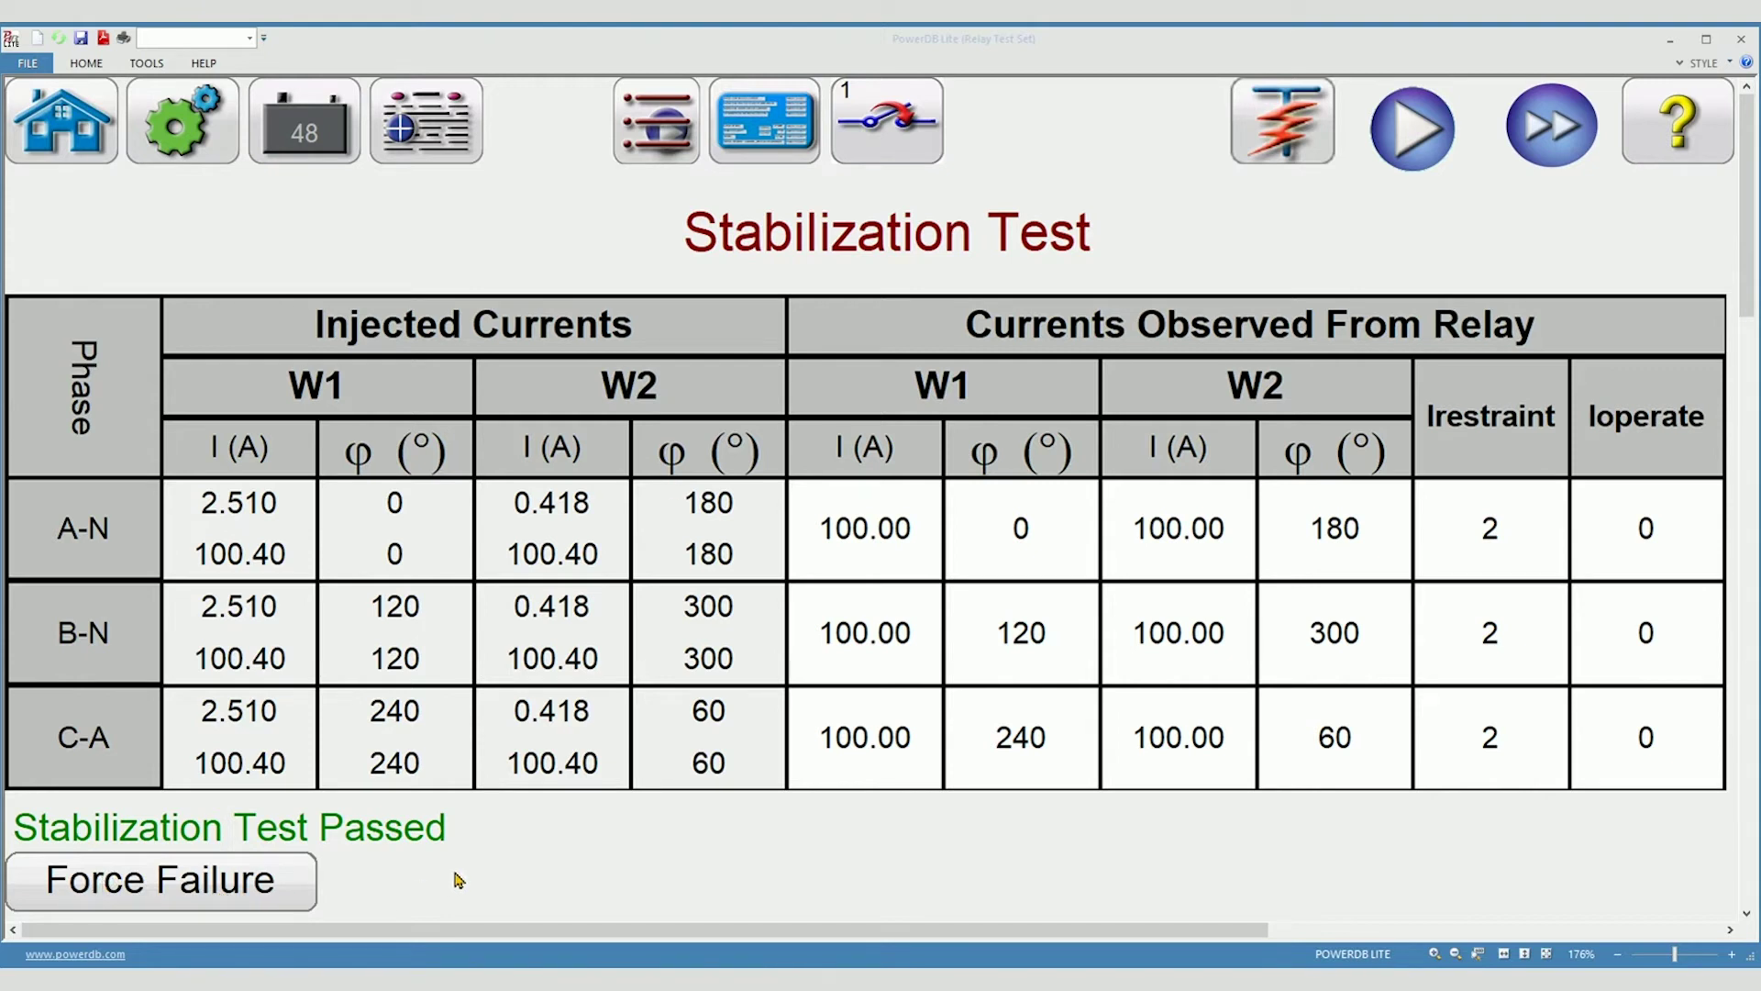
Step: Switch to the Timing Test and run all timing tests, each phase reporting no operation
{"action": "left_click", "coordinate": [671, 142]}
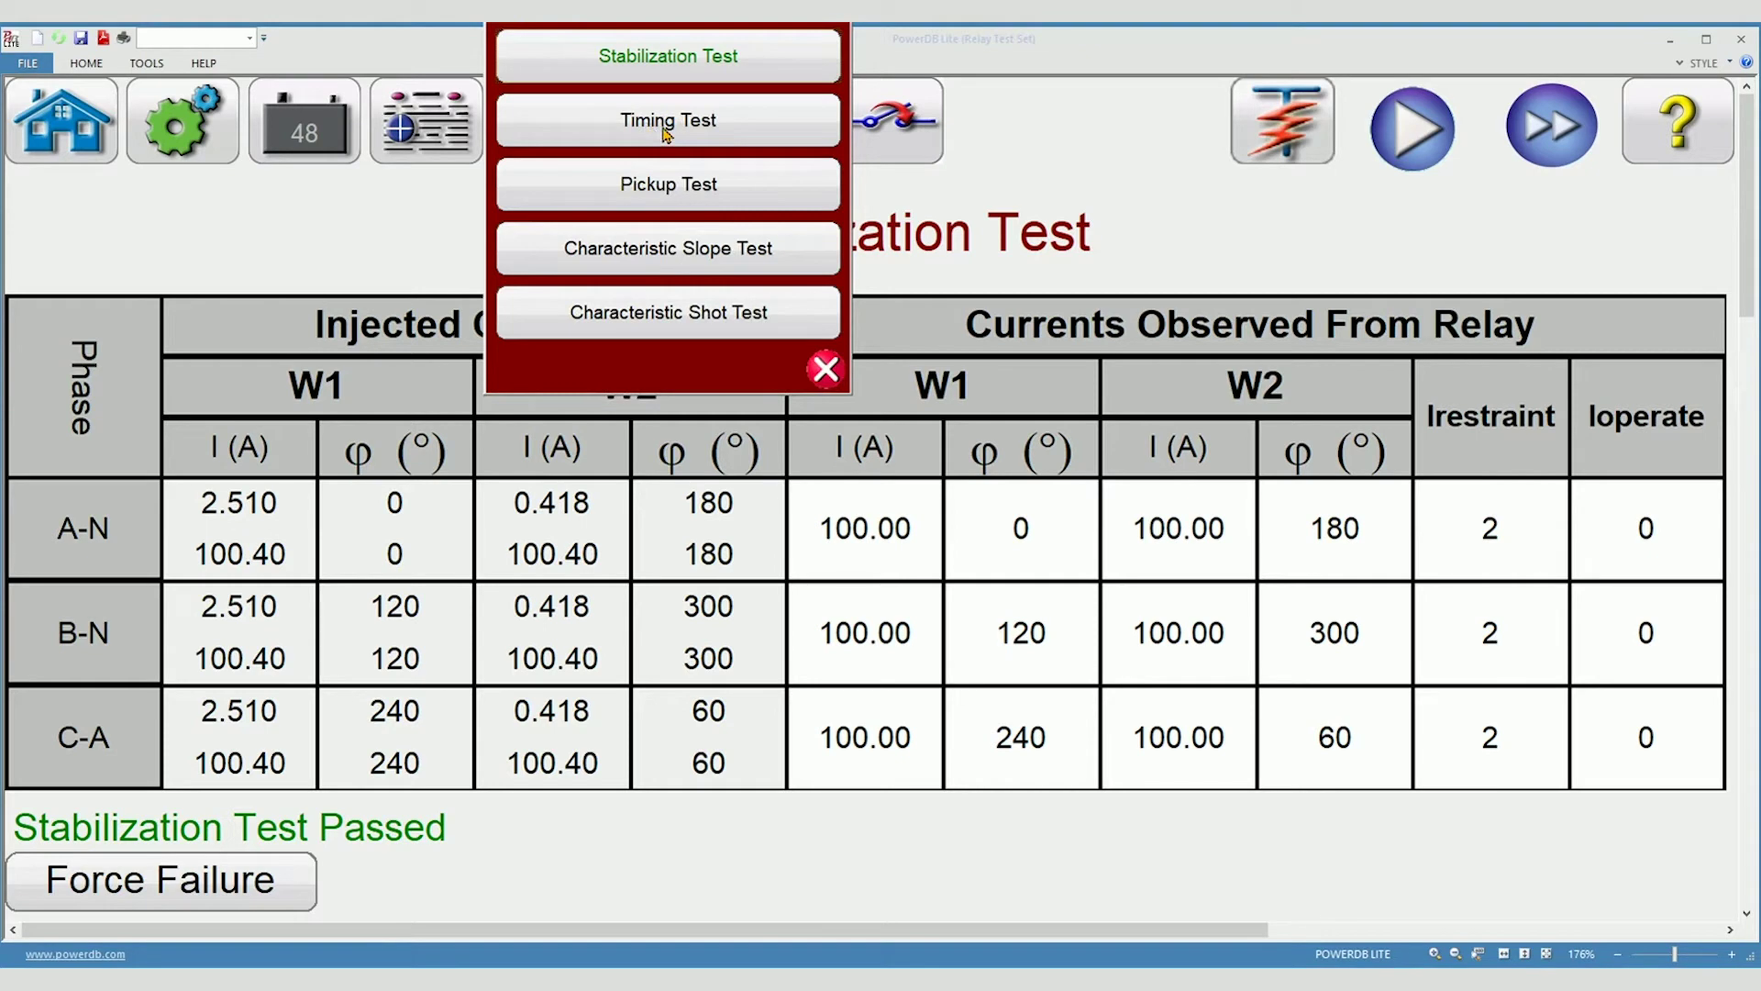
{"action": "left_click", "coordinate": [667, 130]}
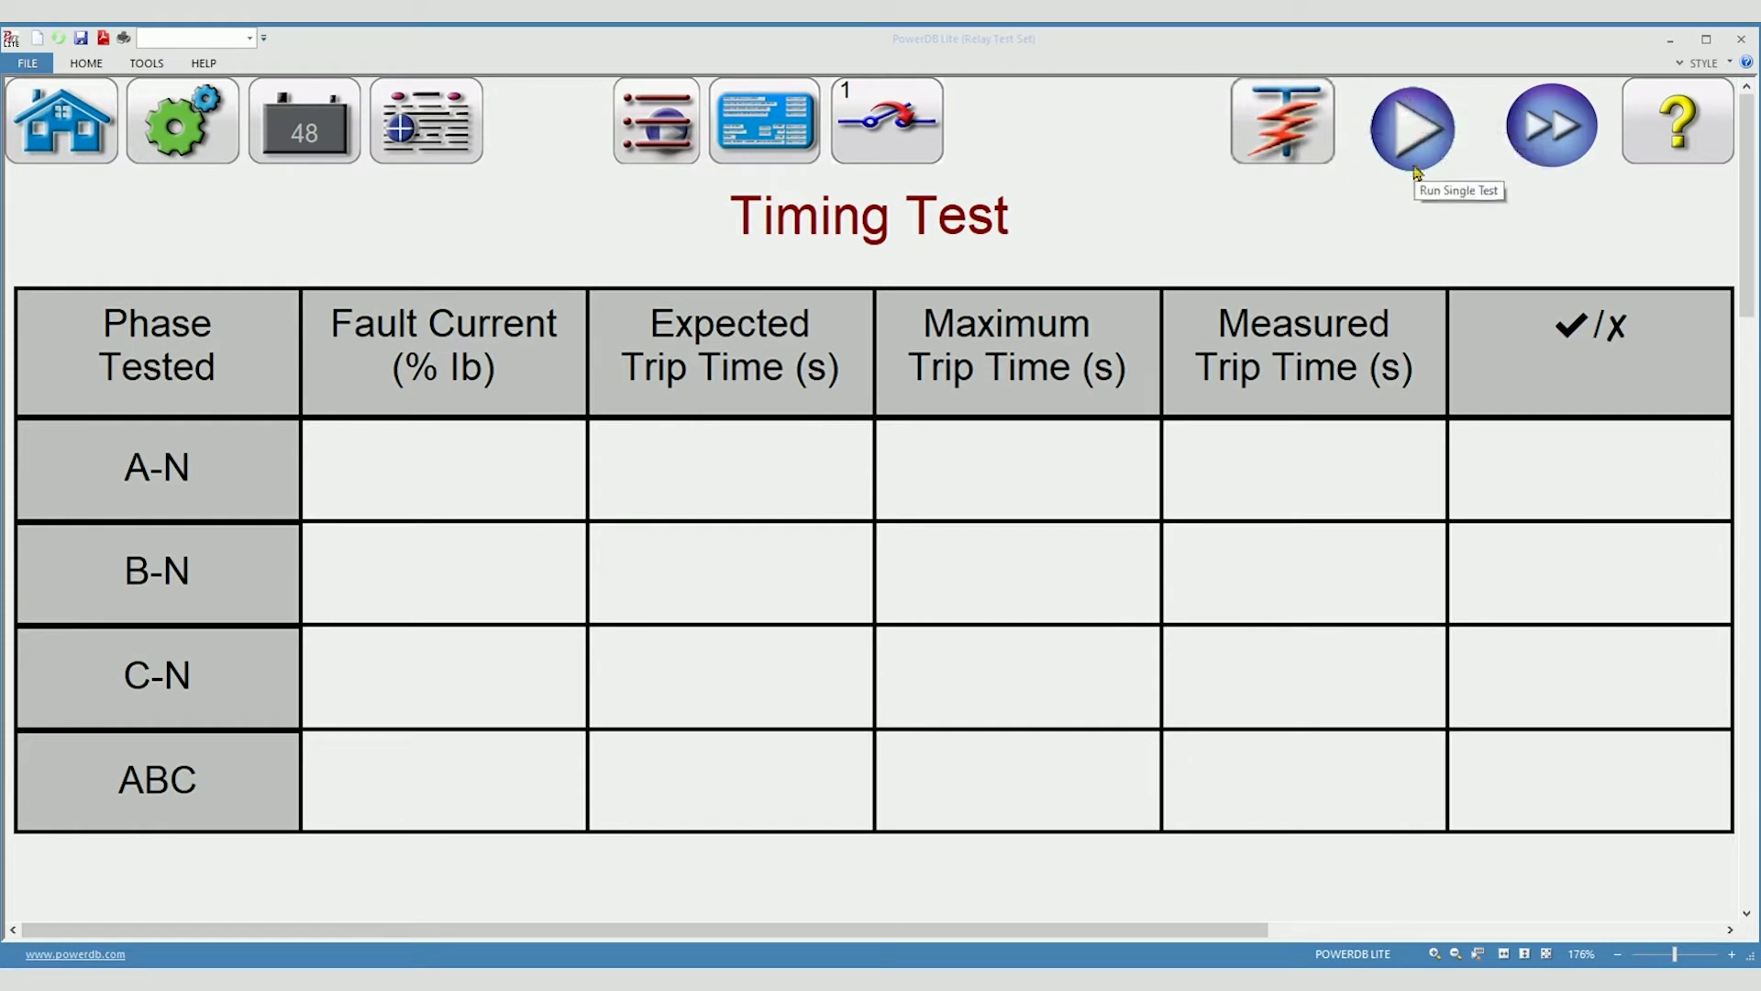
{"action": "left_click", "coordinate": [1555, 127]}
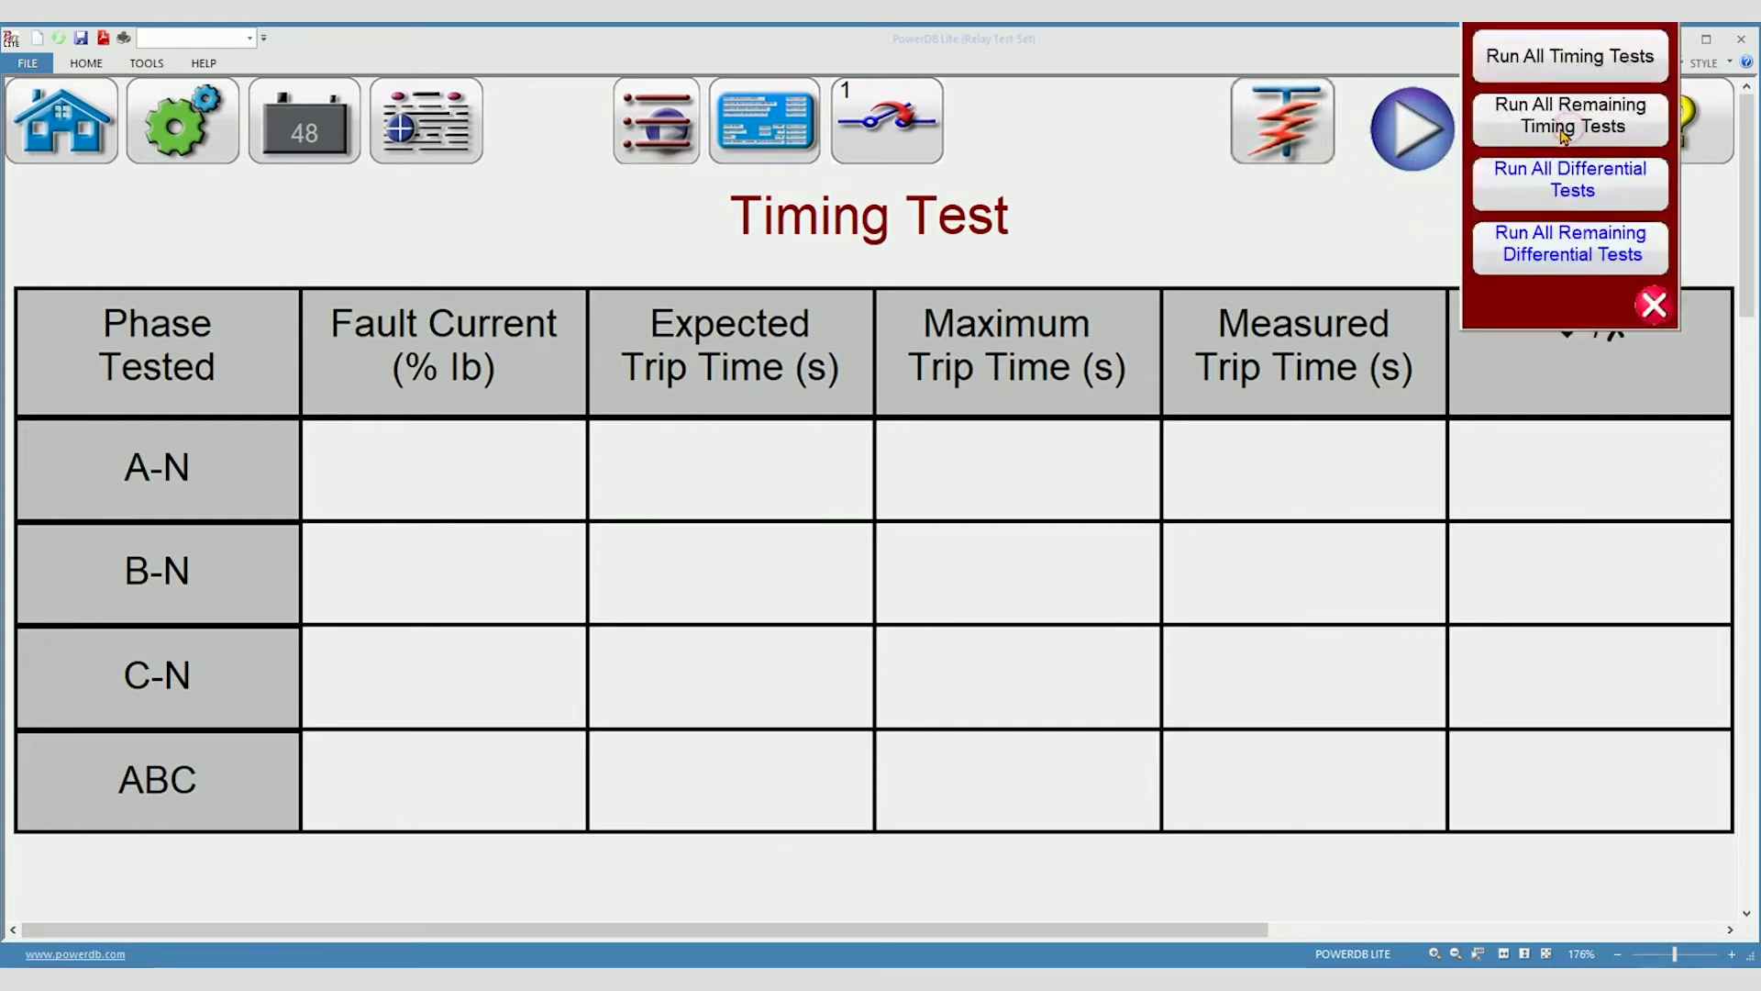
{"action": "left_click", "coordinate": [1572, 75]}
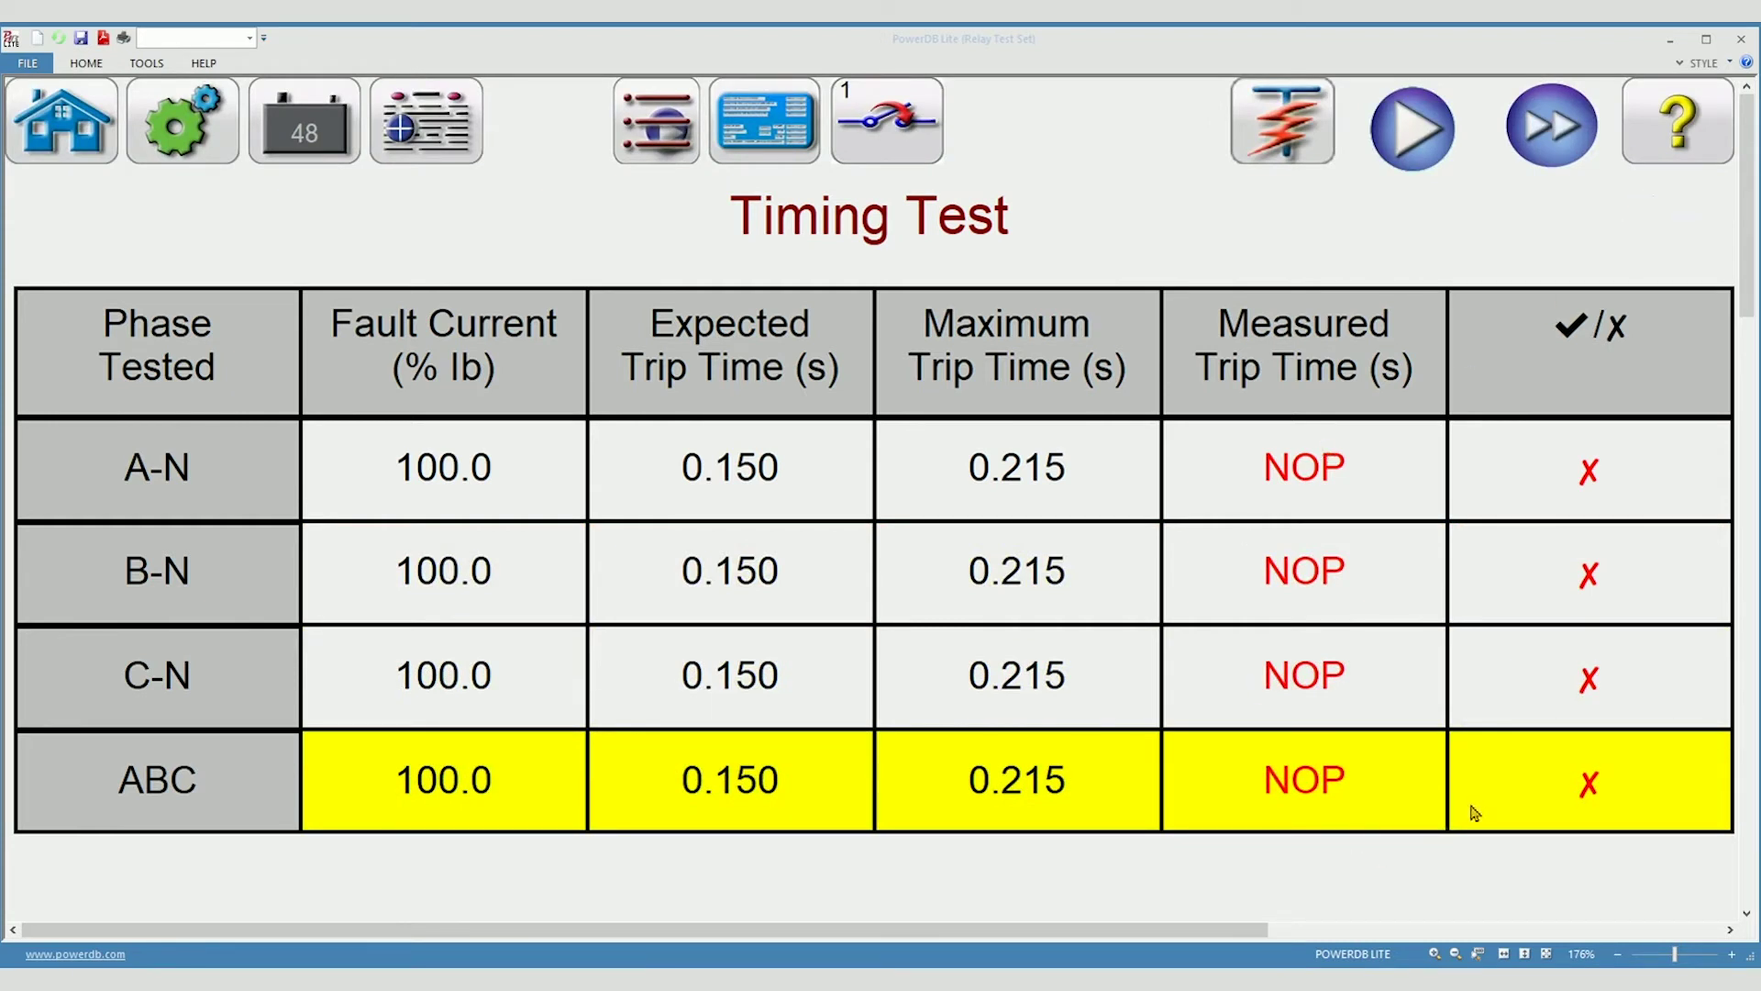
{"action": "left_click", "coordinate": [679, 153]}
Step: Switch to the Pickup Test and run the winding 1 A-N test, passing at 0.436 pu
{"action": "left_click", "coordinate": [696, 189]}
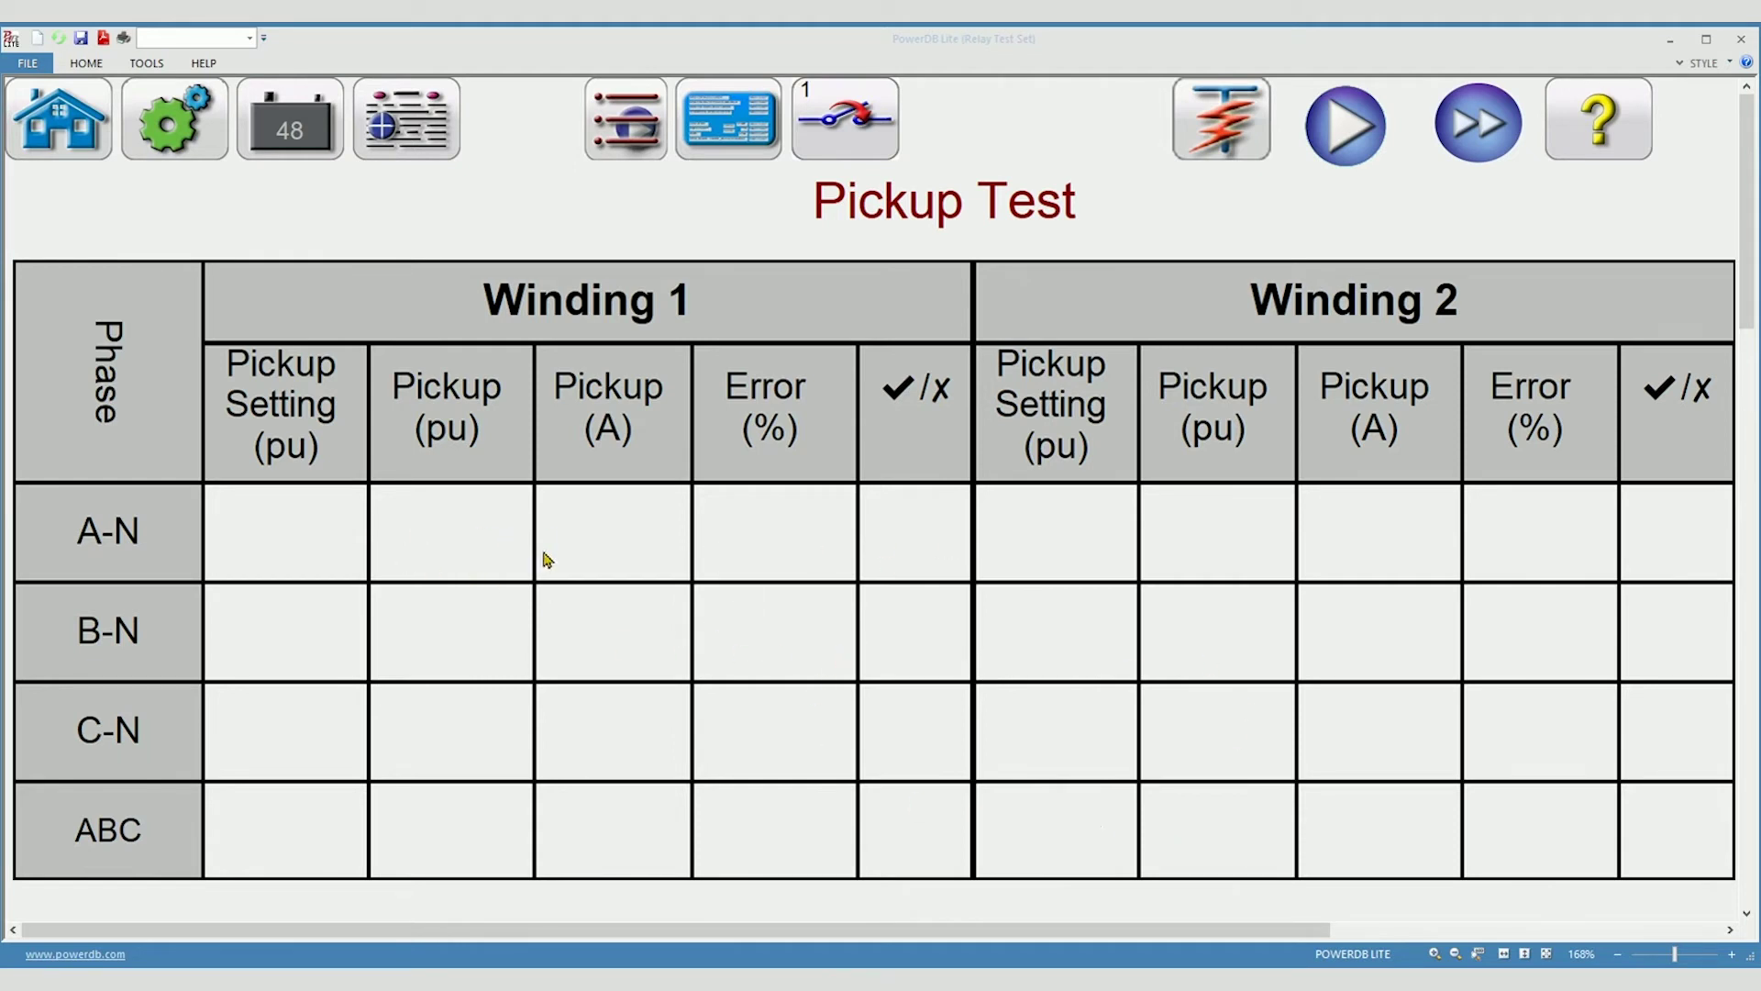
{"action": "left_click", "coordinate": [1343, 125]}
{"action": "left_click", "coordinate": [1291, 58]}
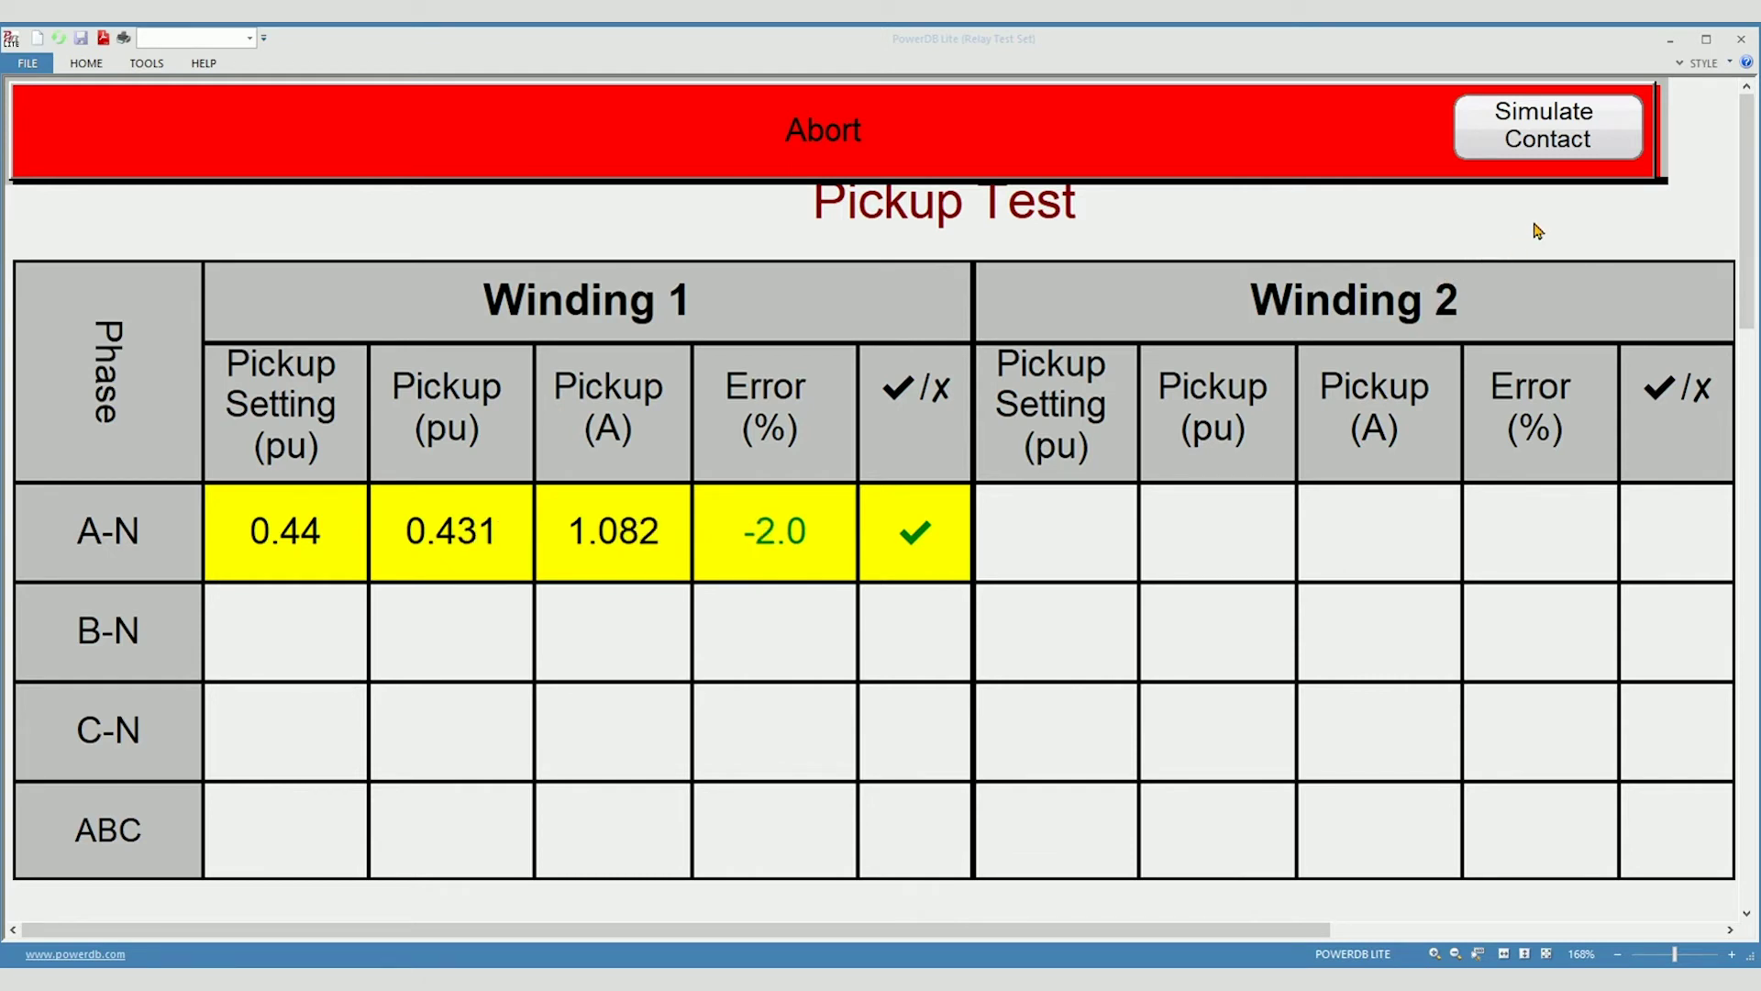
{"action": "left_click", "coordinate": [1539, 130]}
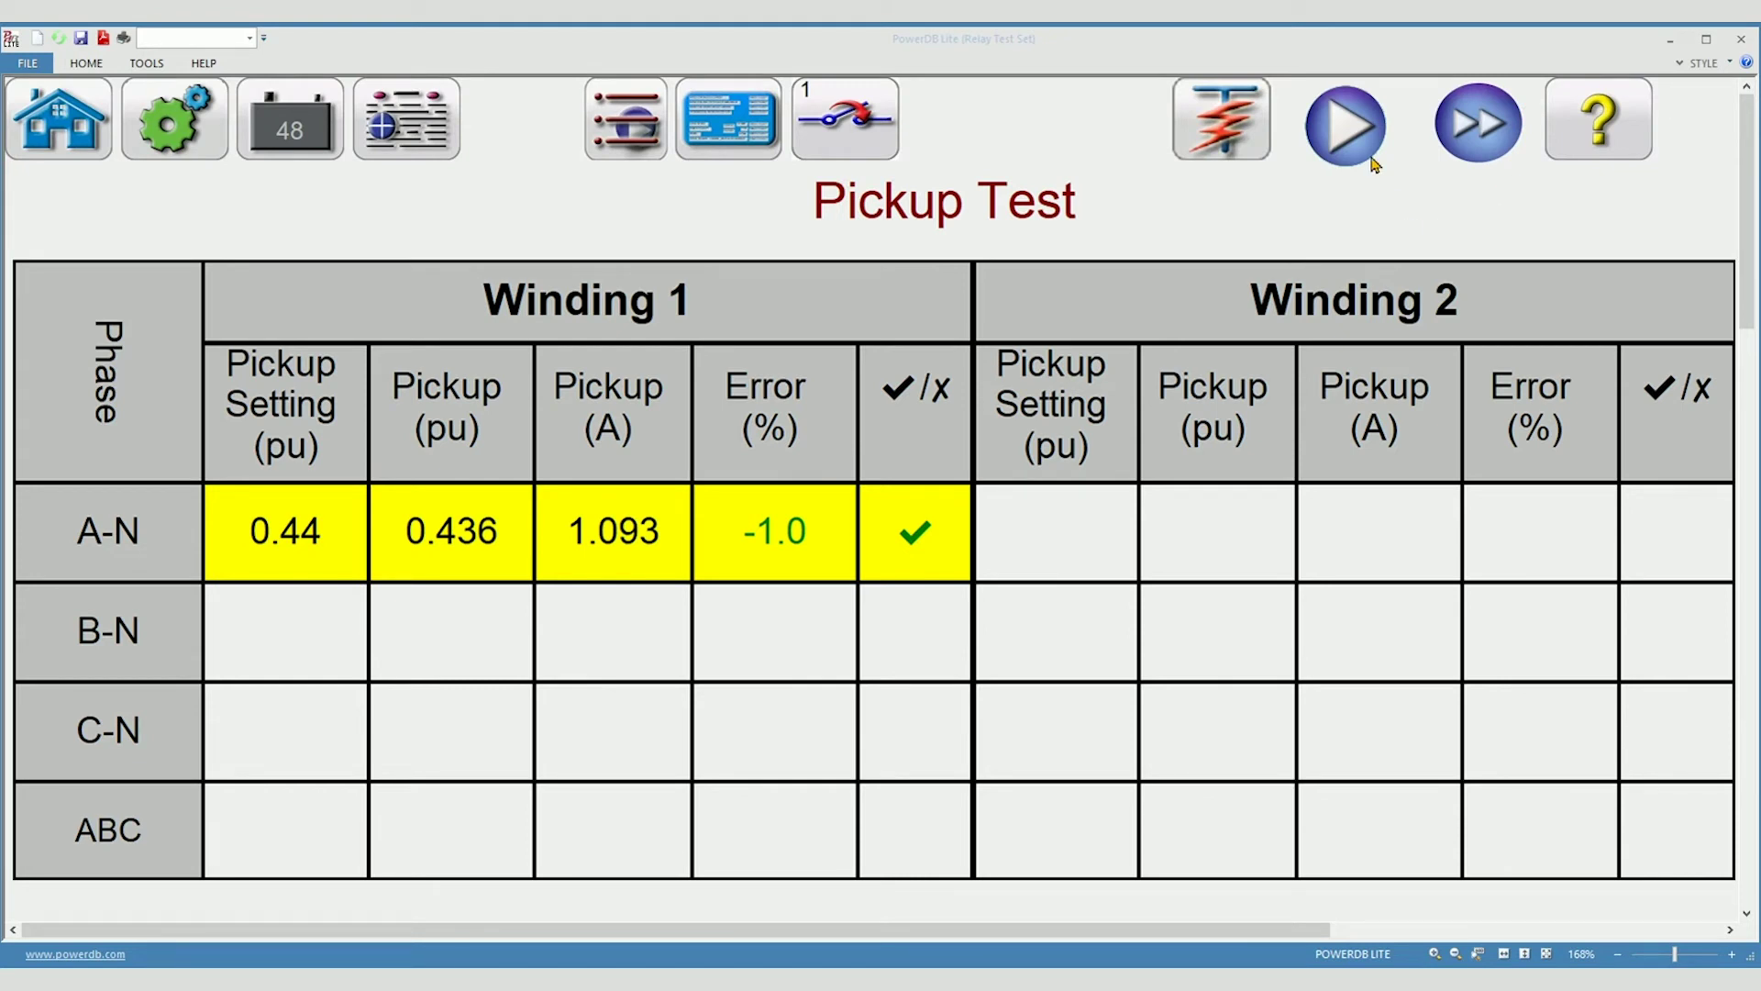
Step: Run the winding 2 ABC pickup test with a simulated trip, passing at 0.440 pu
{"action": "left_click", "coordinate": [1354, 130]}
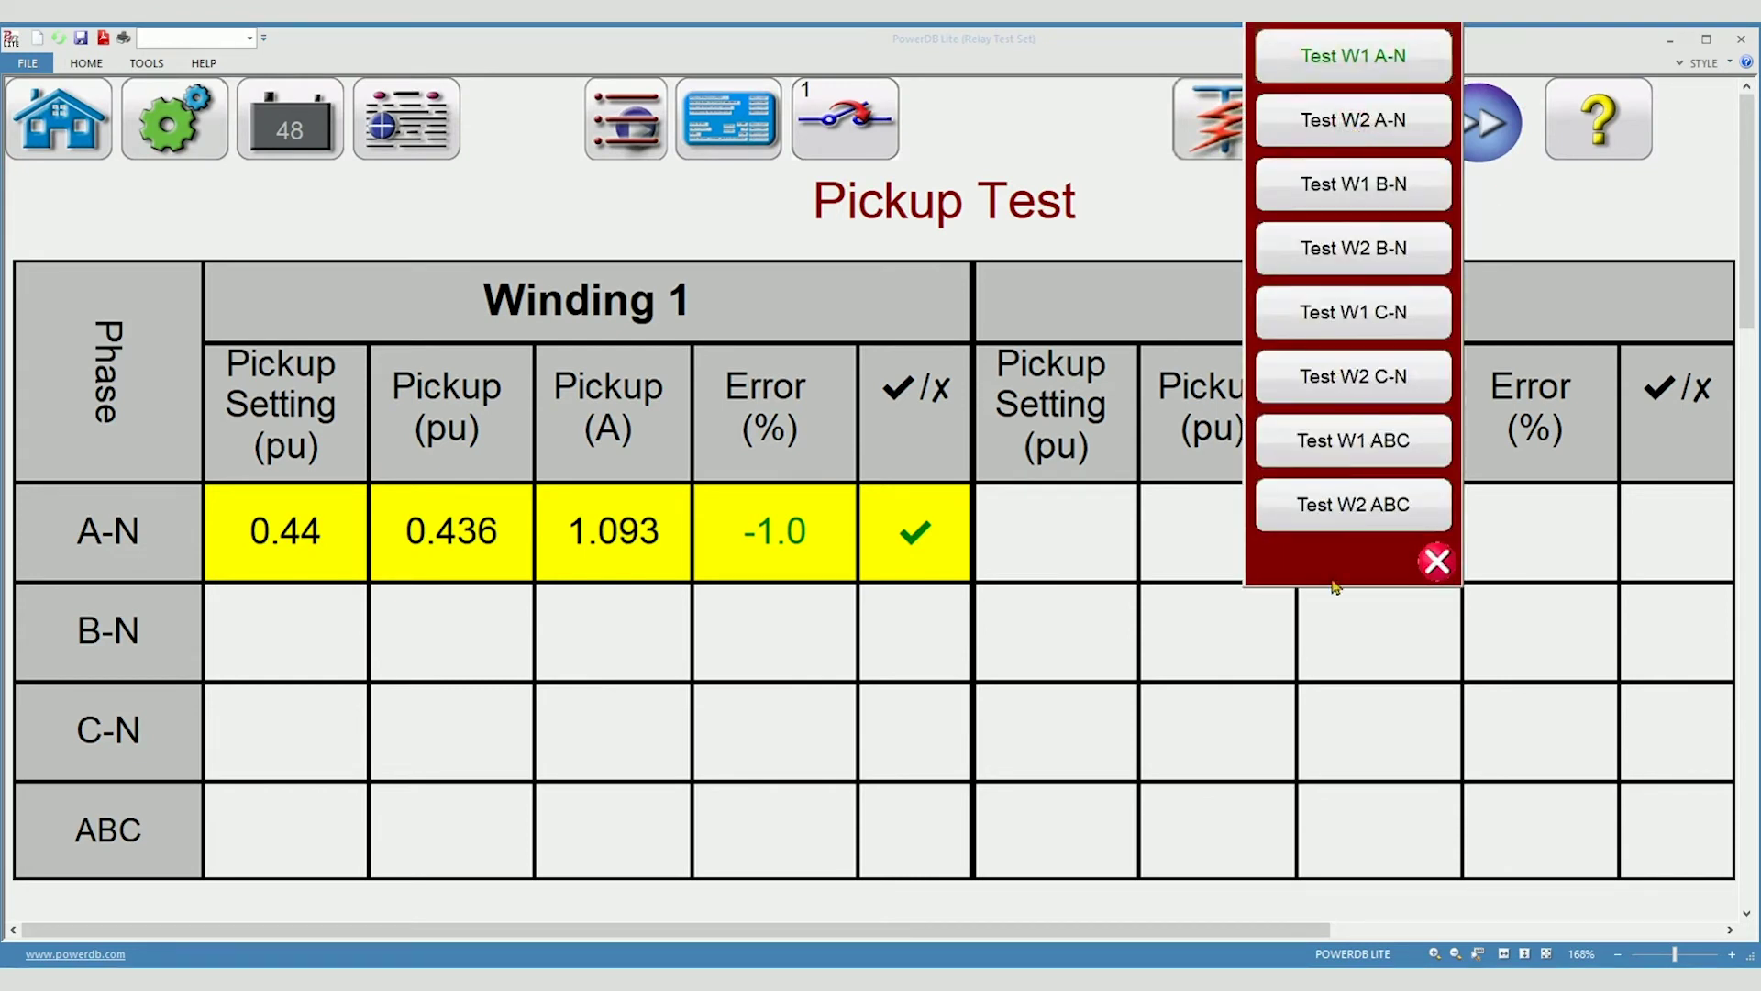
{"action": "left_click", "coordinate": [1356, 507]}
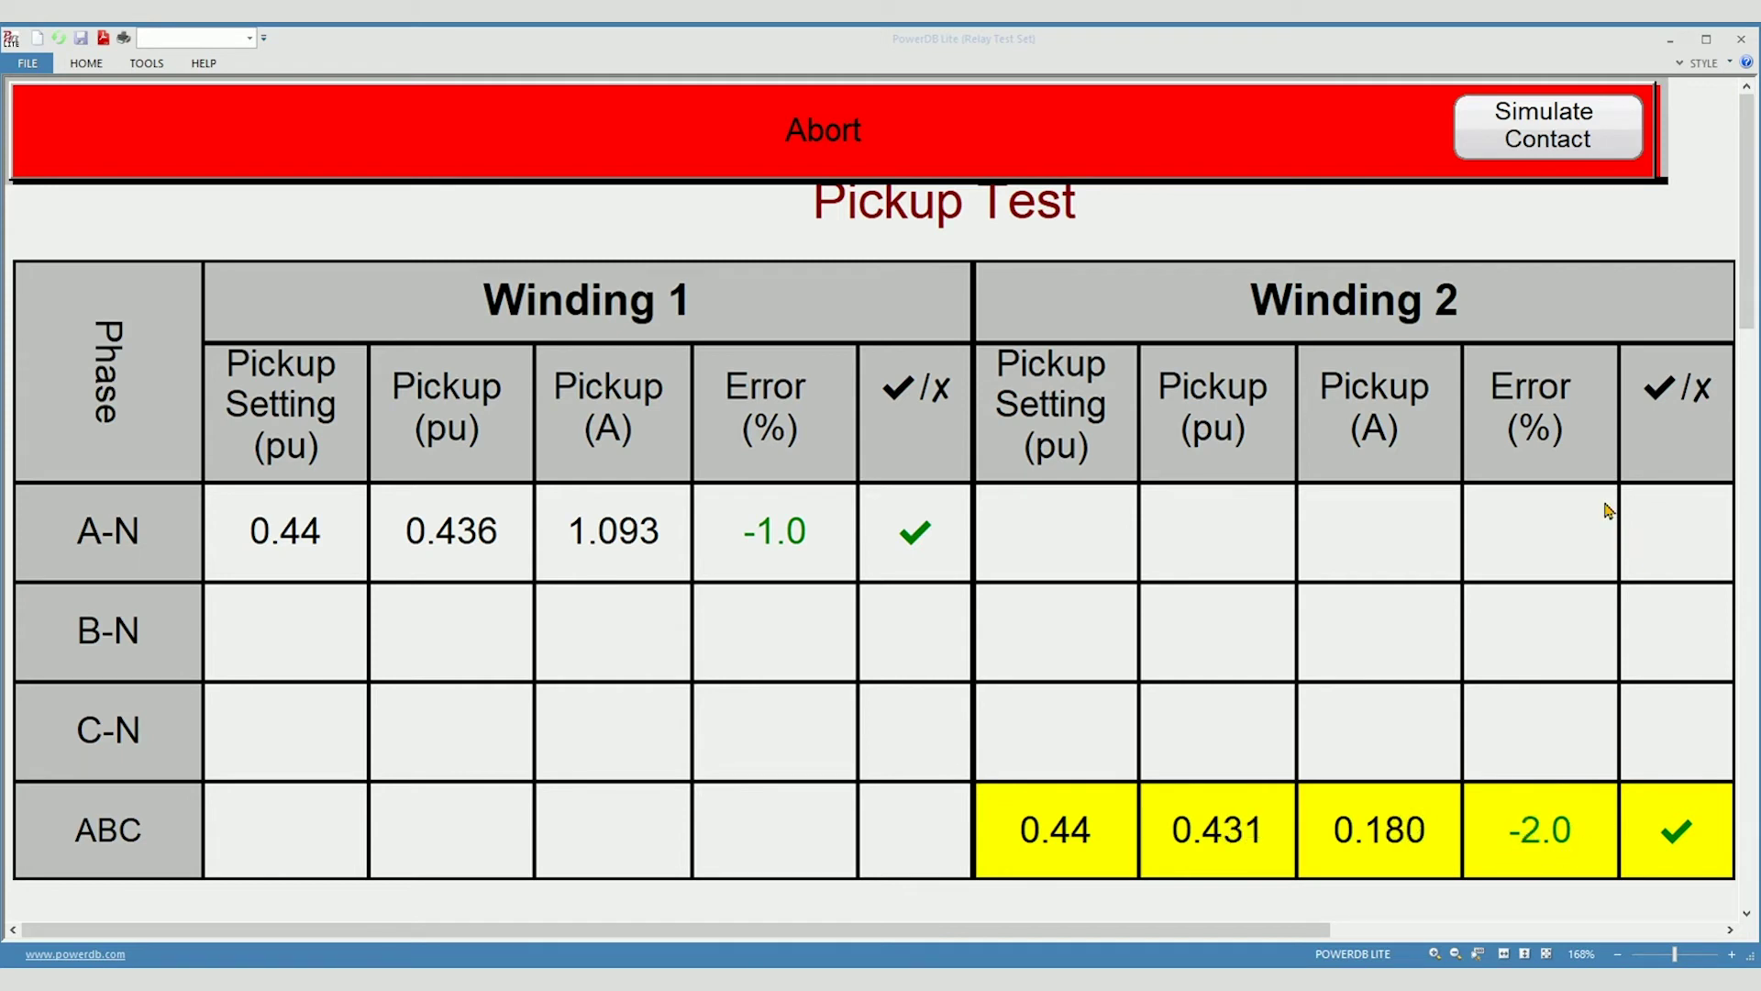
{"action": "left_click", "coordinate": [1568, 136]}
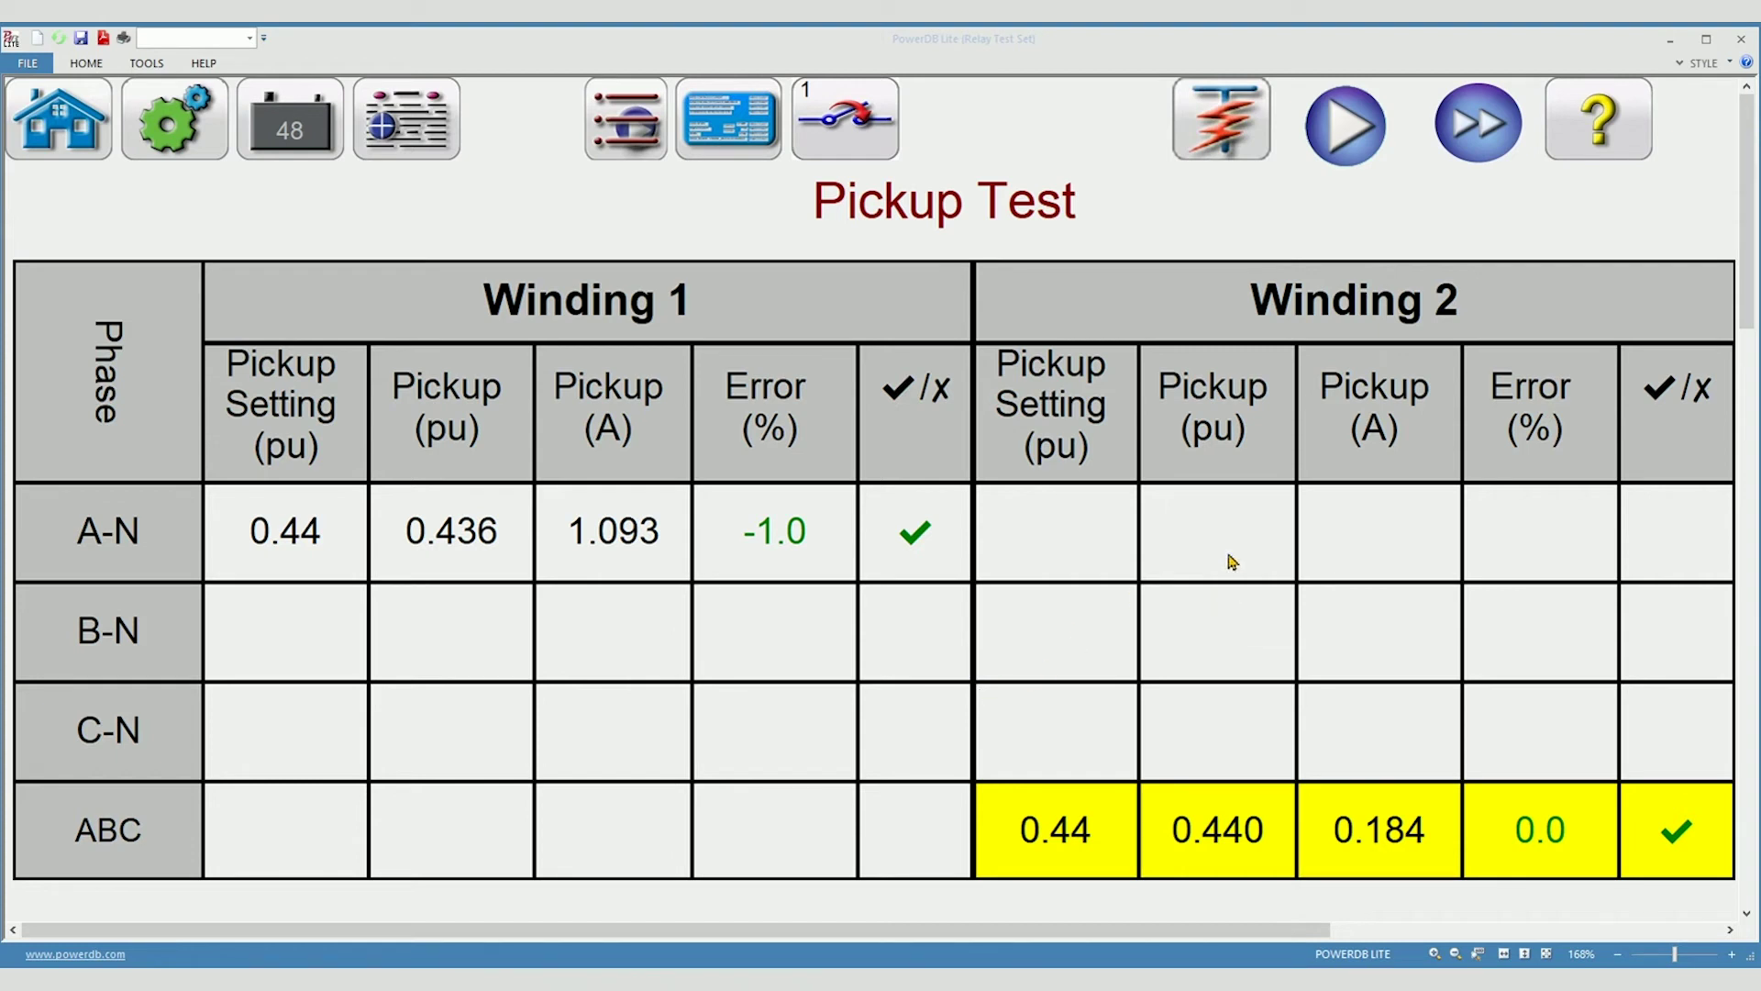
{"action": "left_click", "coordinate": [640, 128]}
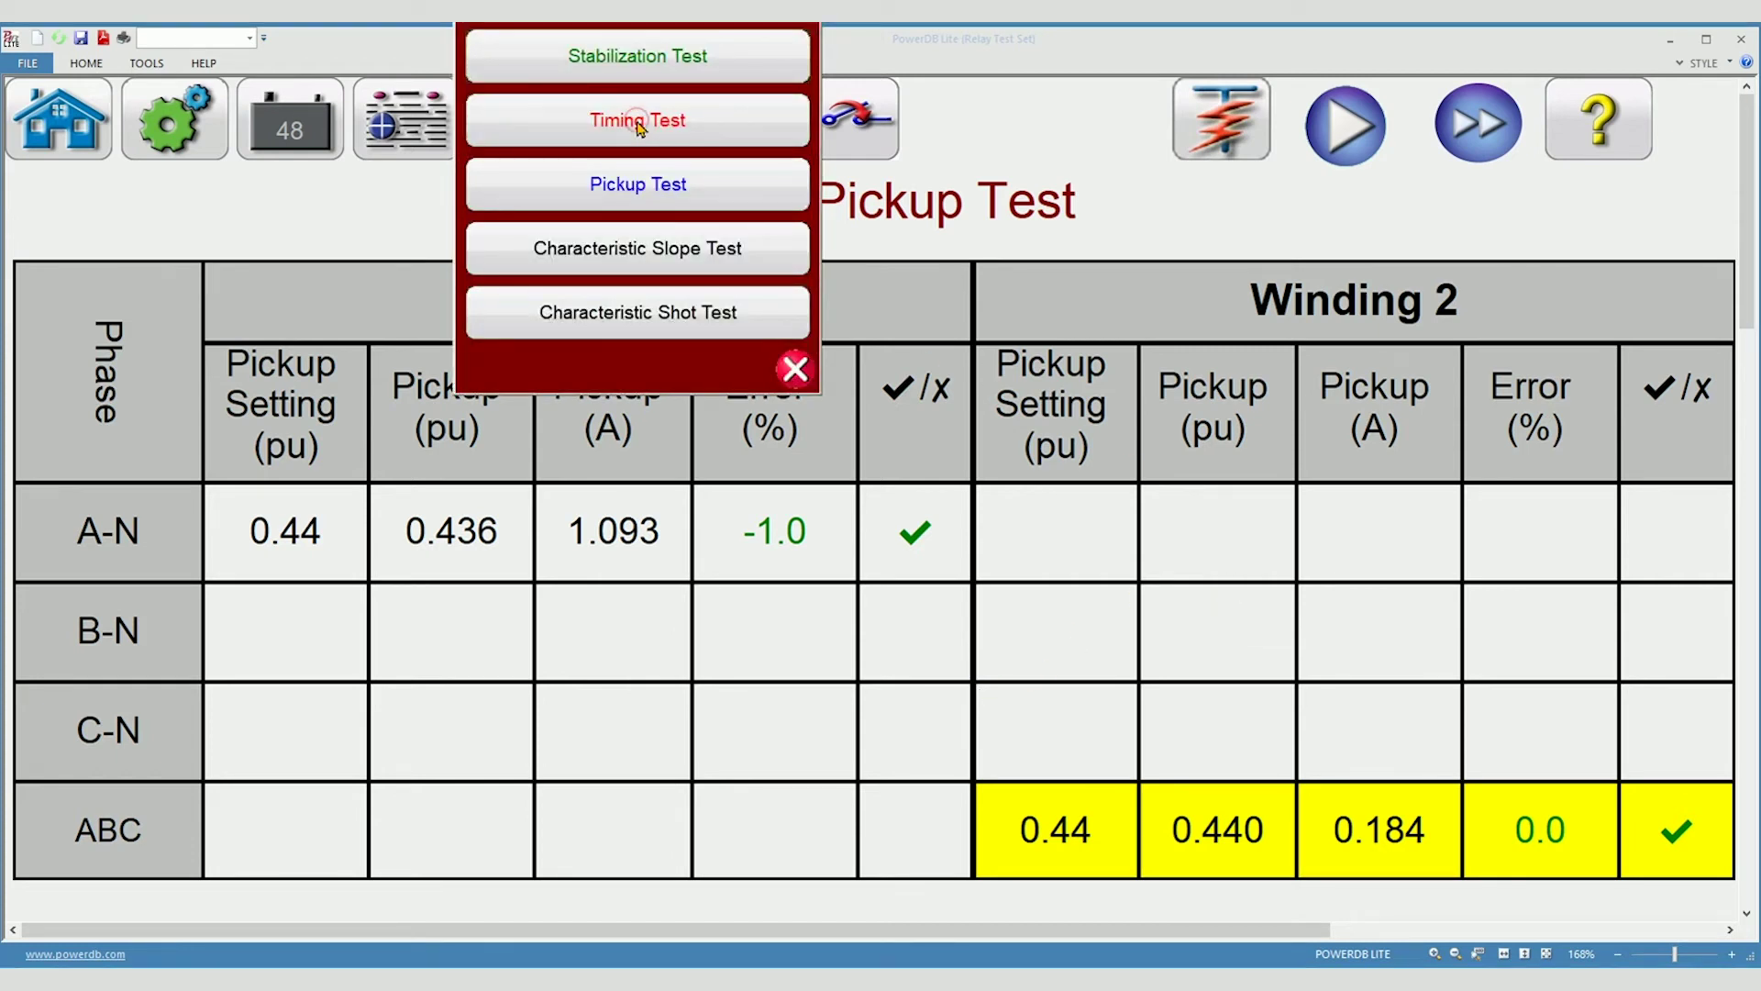
Step: Switch to the Characteristic Slope Test and add points at Irestraint 2.40, 3.50 and 4.60
{"action": "left_click", "coordinate": [623, 256]}
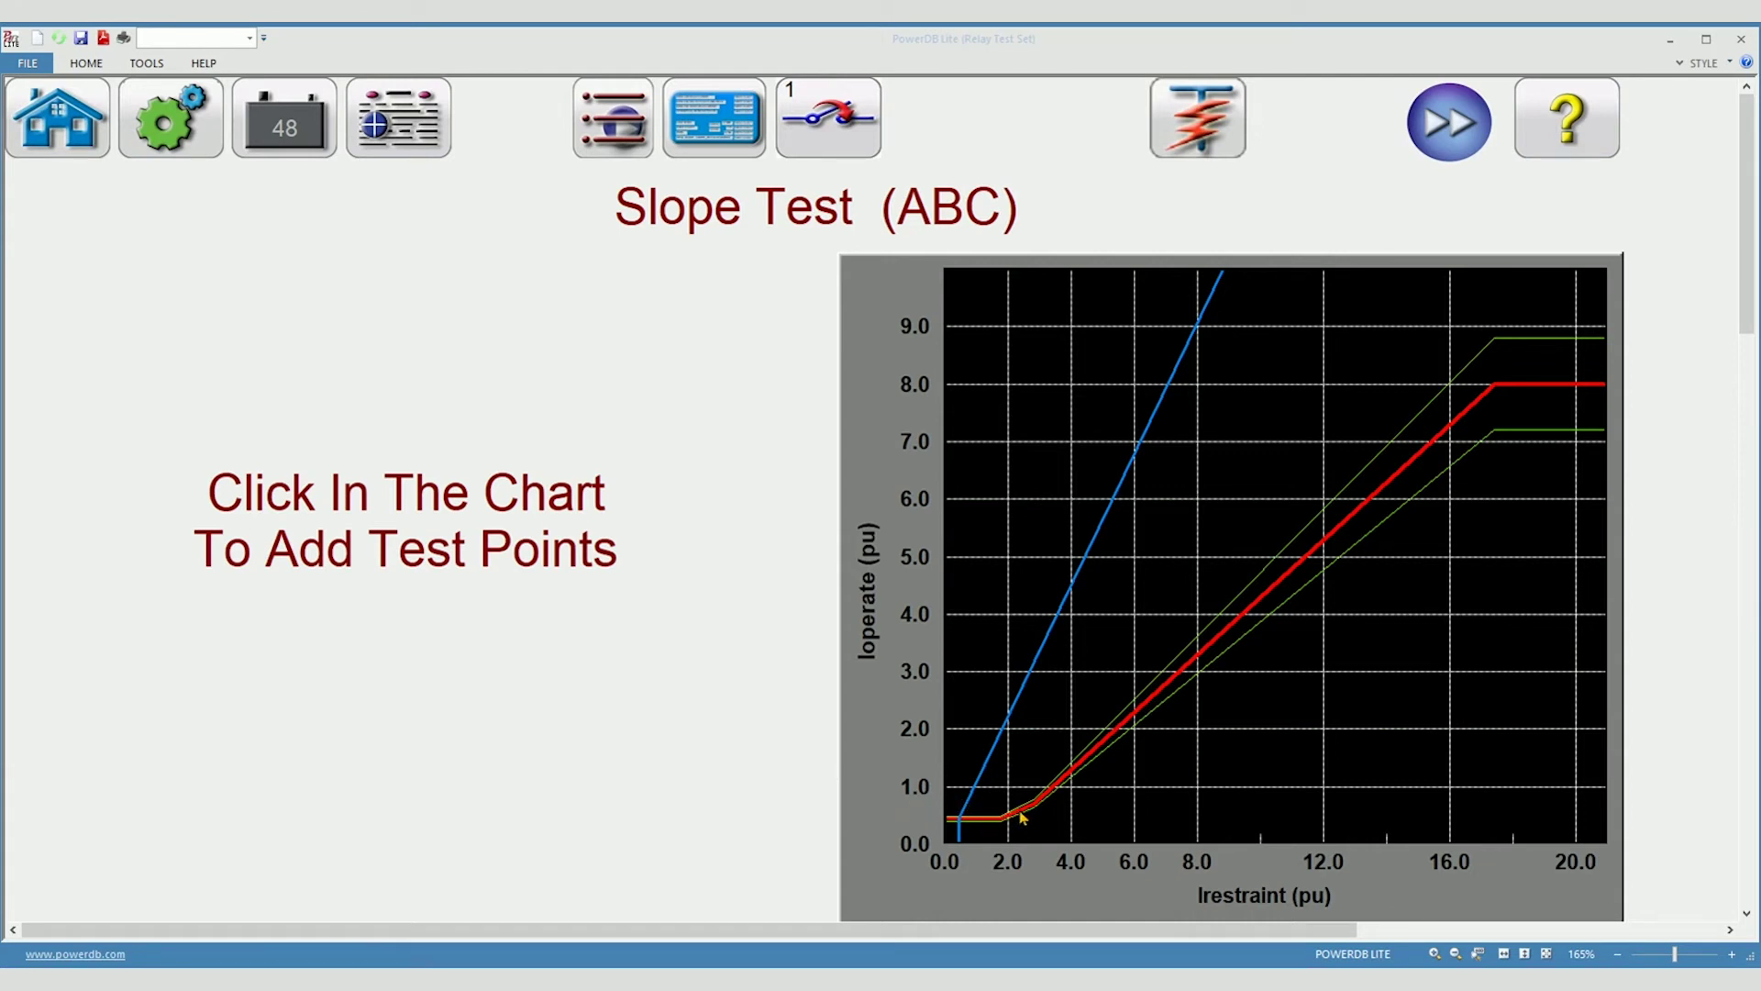
{"action": "left_click", "coordinate": [1023, 818]}
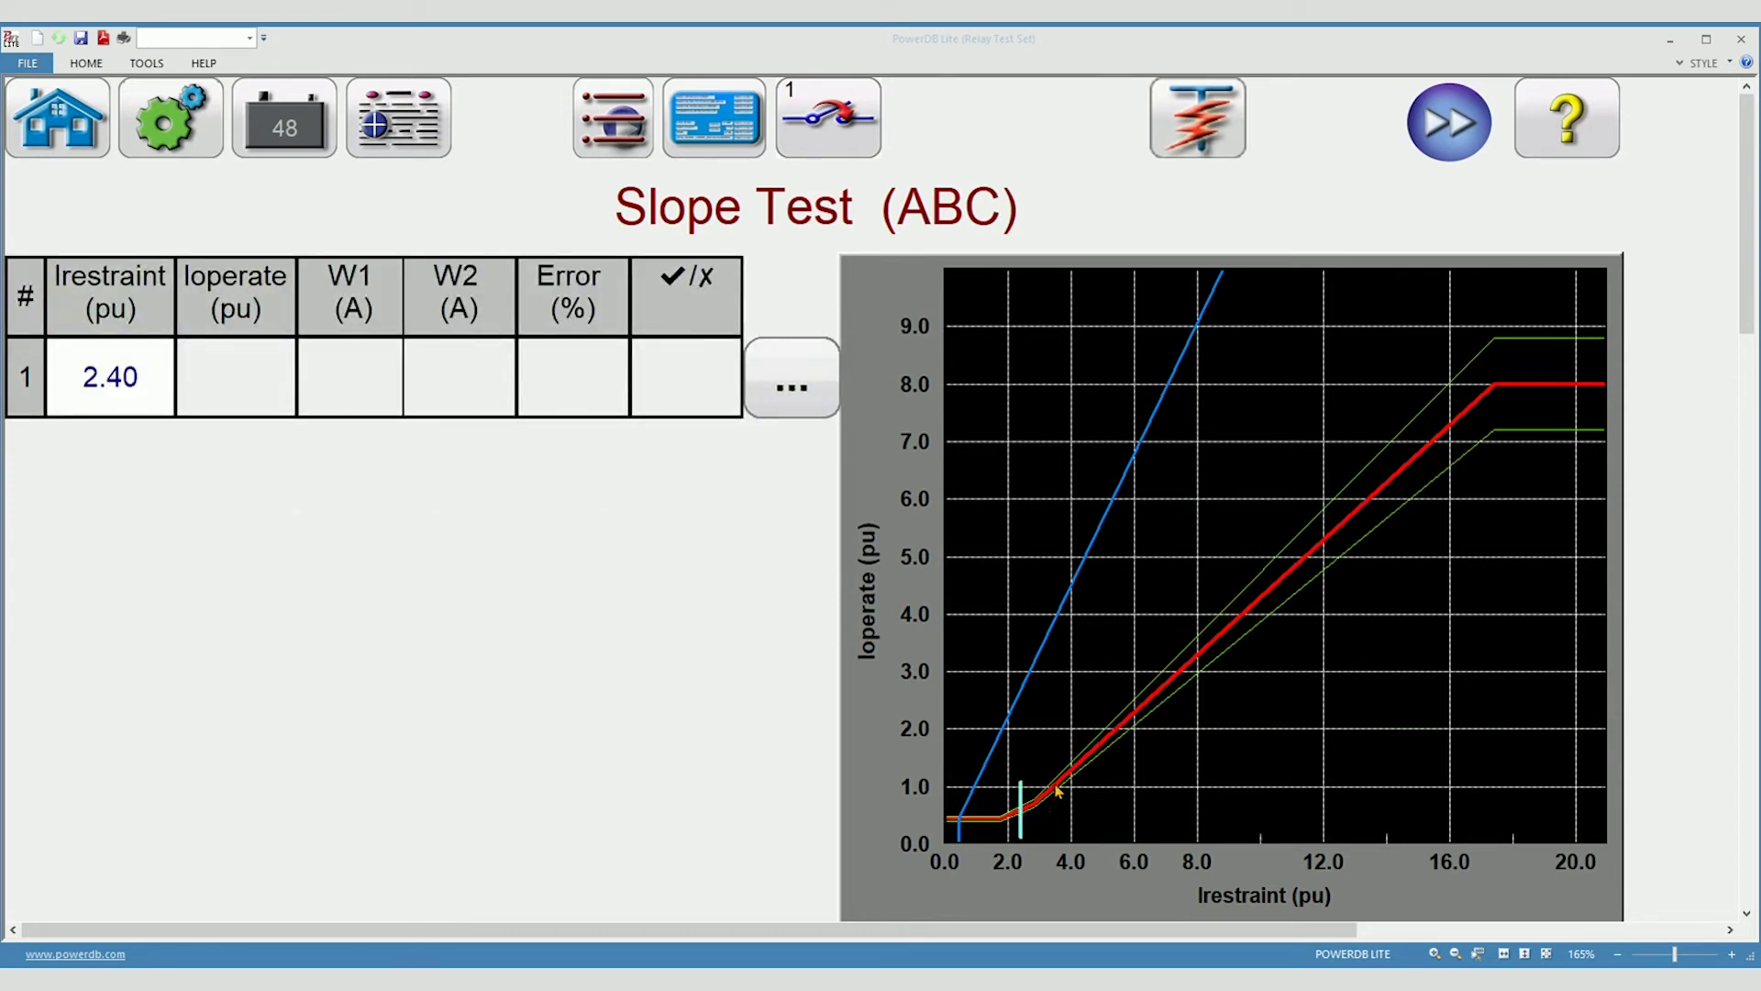
{"action": "left_click", "coordinate": [1057, 791]}
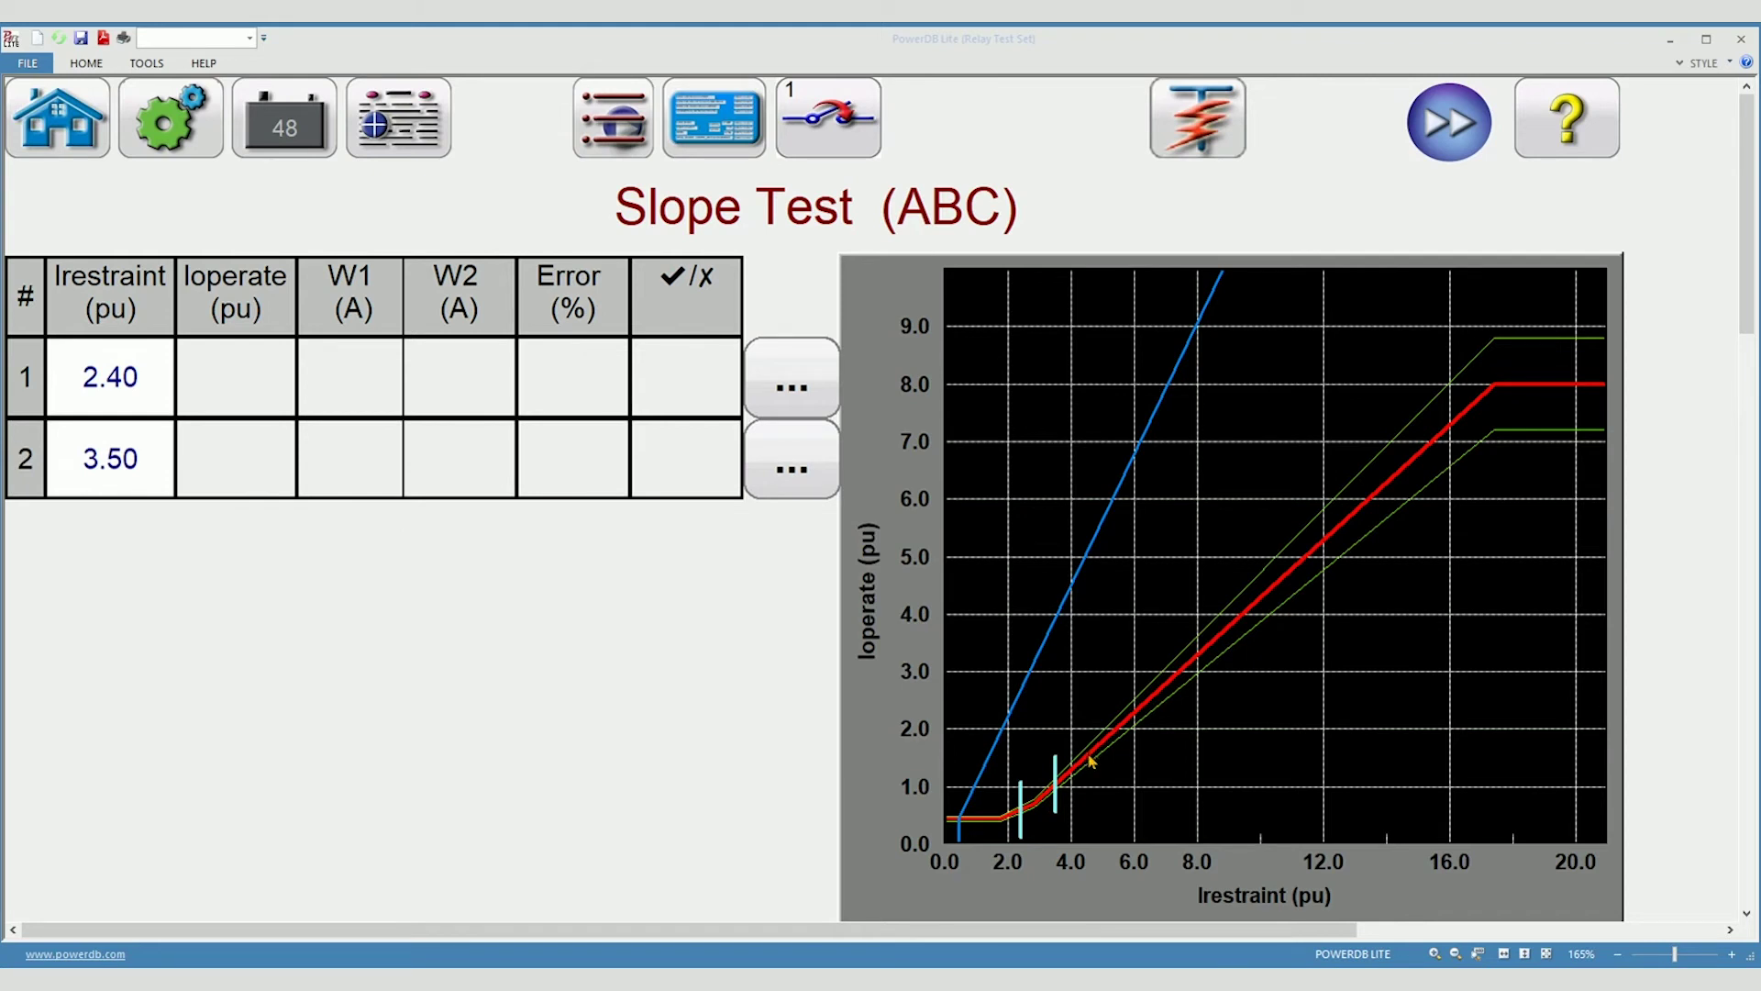
{"action": "left_click", "coordinate": [1091, 760]}
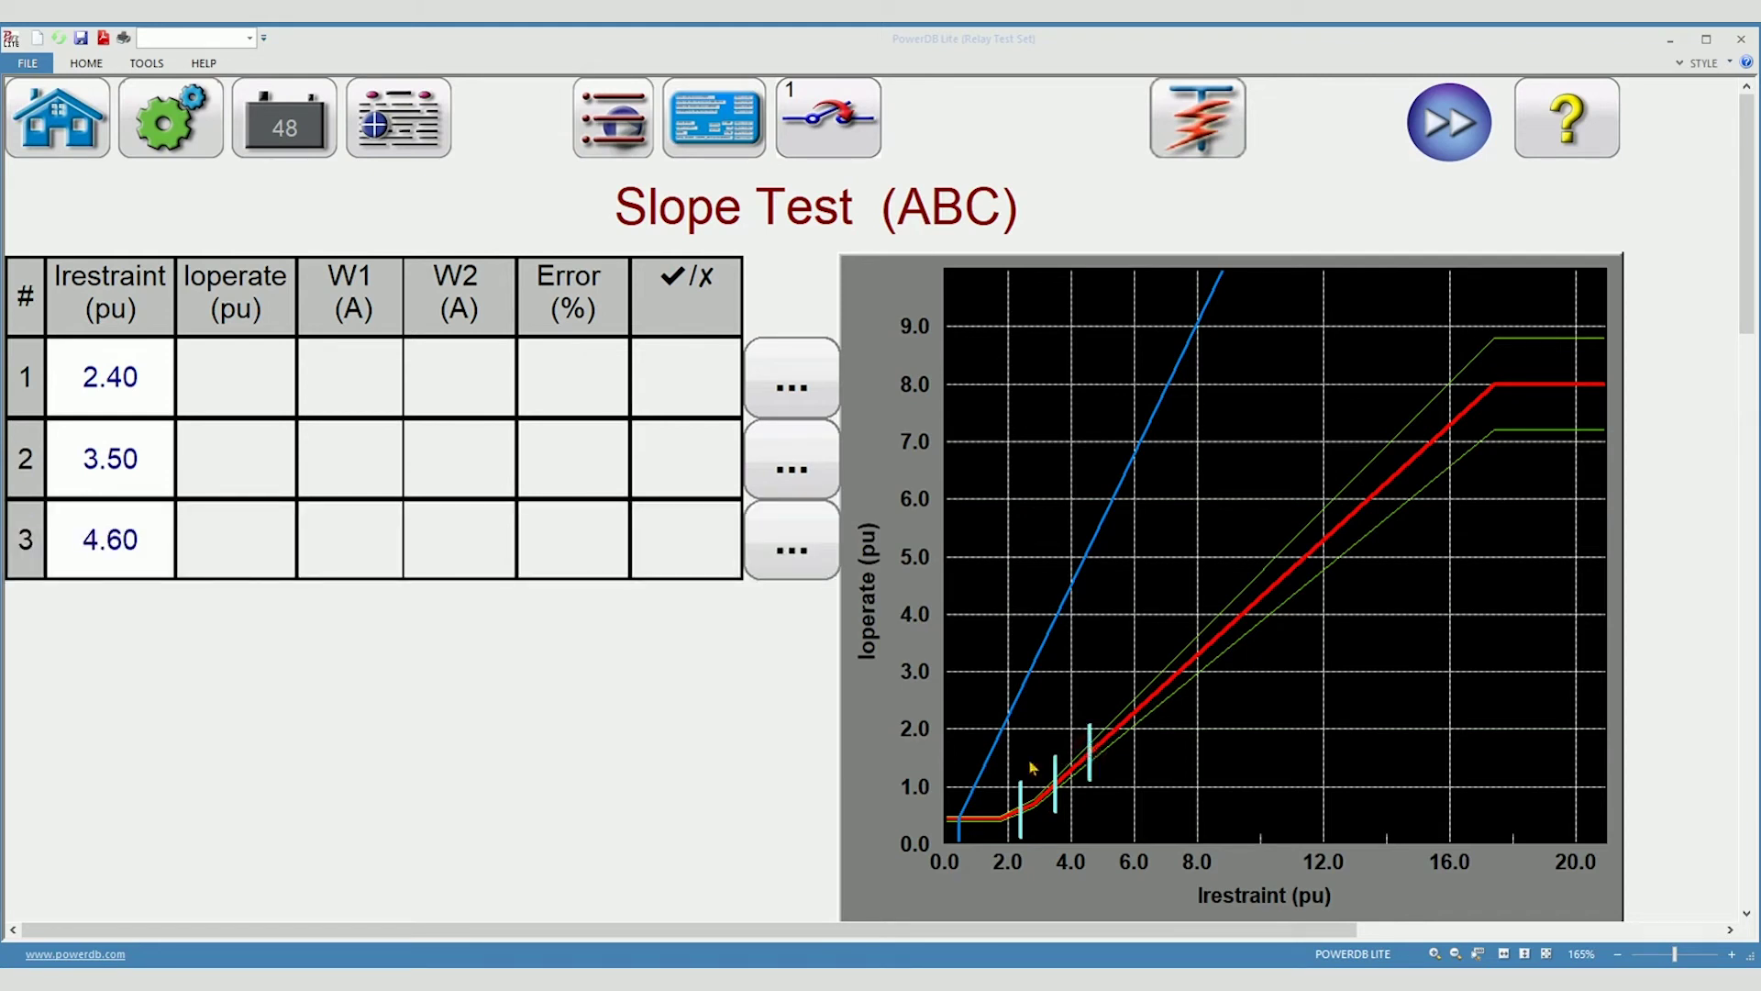
Step: Run all slope tests with simulated trips; points pass at 0.56, 1.05 and 1.61 pu
{"action": "left_click", "coordinate": [1443, 130]}
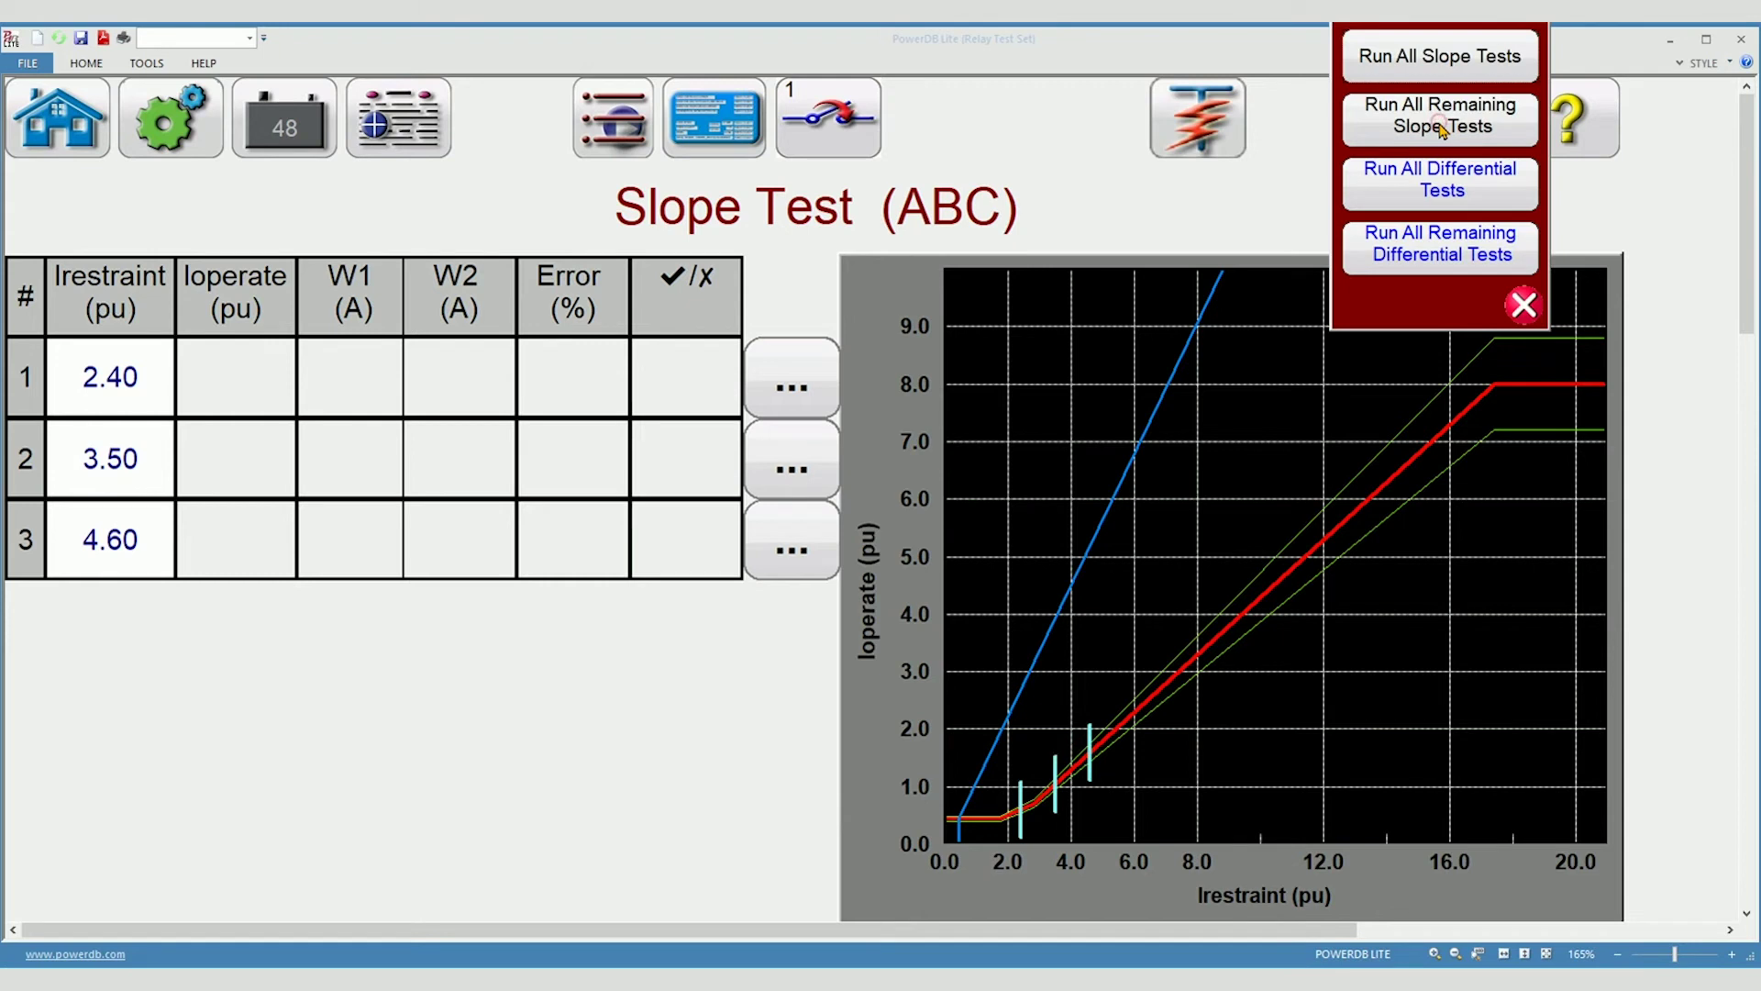
{"action": "left_click", "coordinate": [1437, 64]}
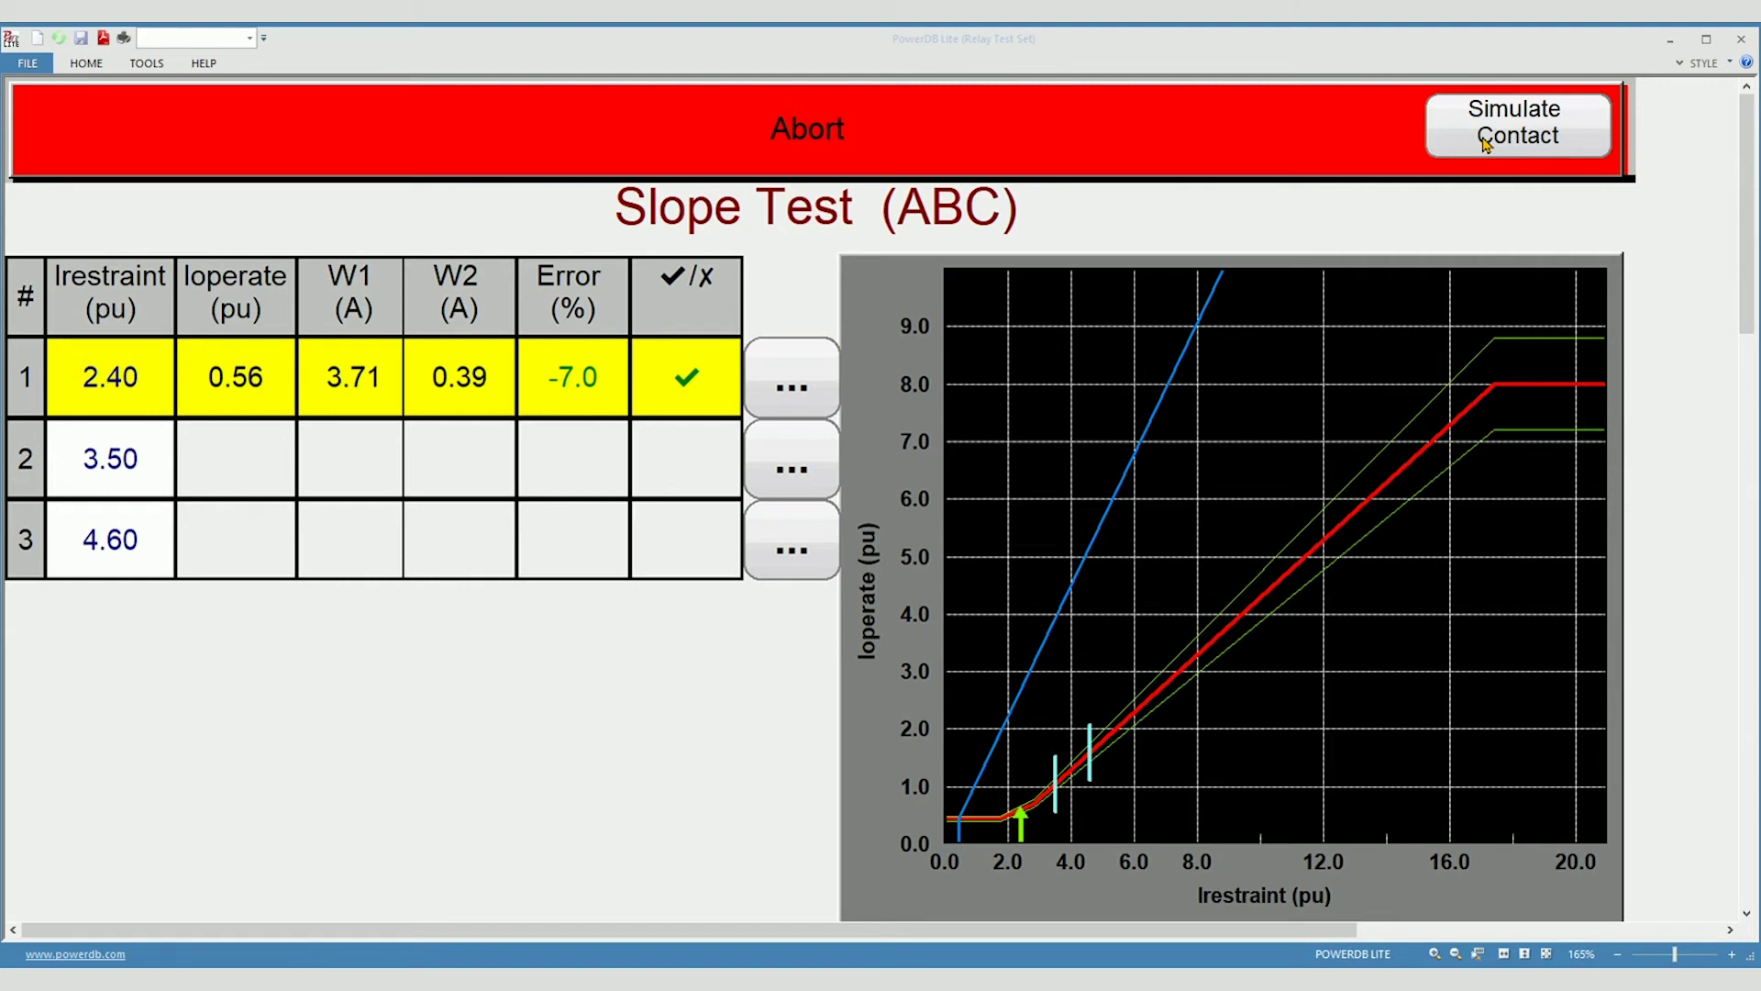
{"action": "left_click", "coordinate": [1487, 142]}
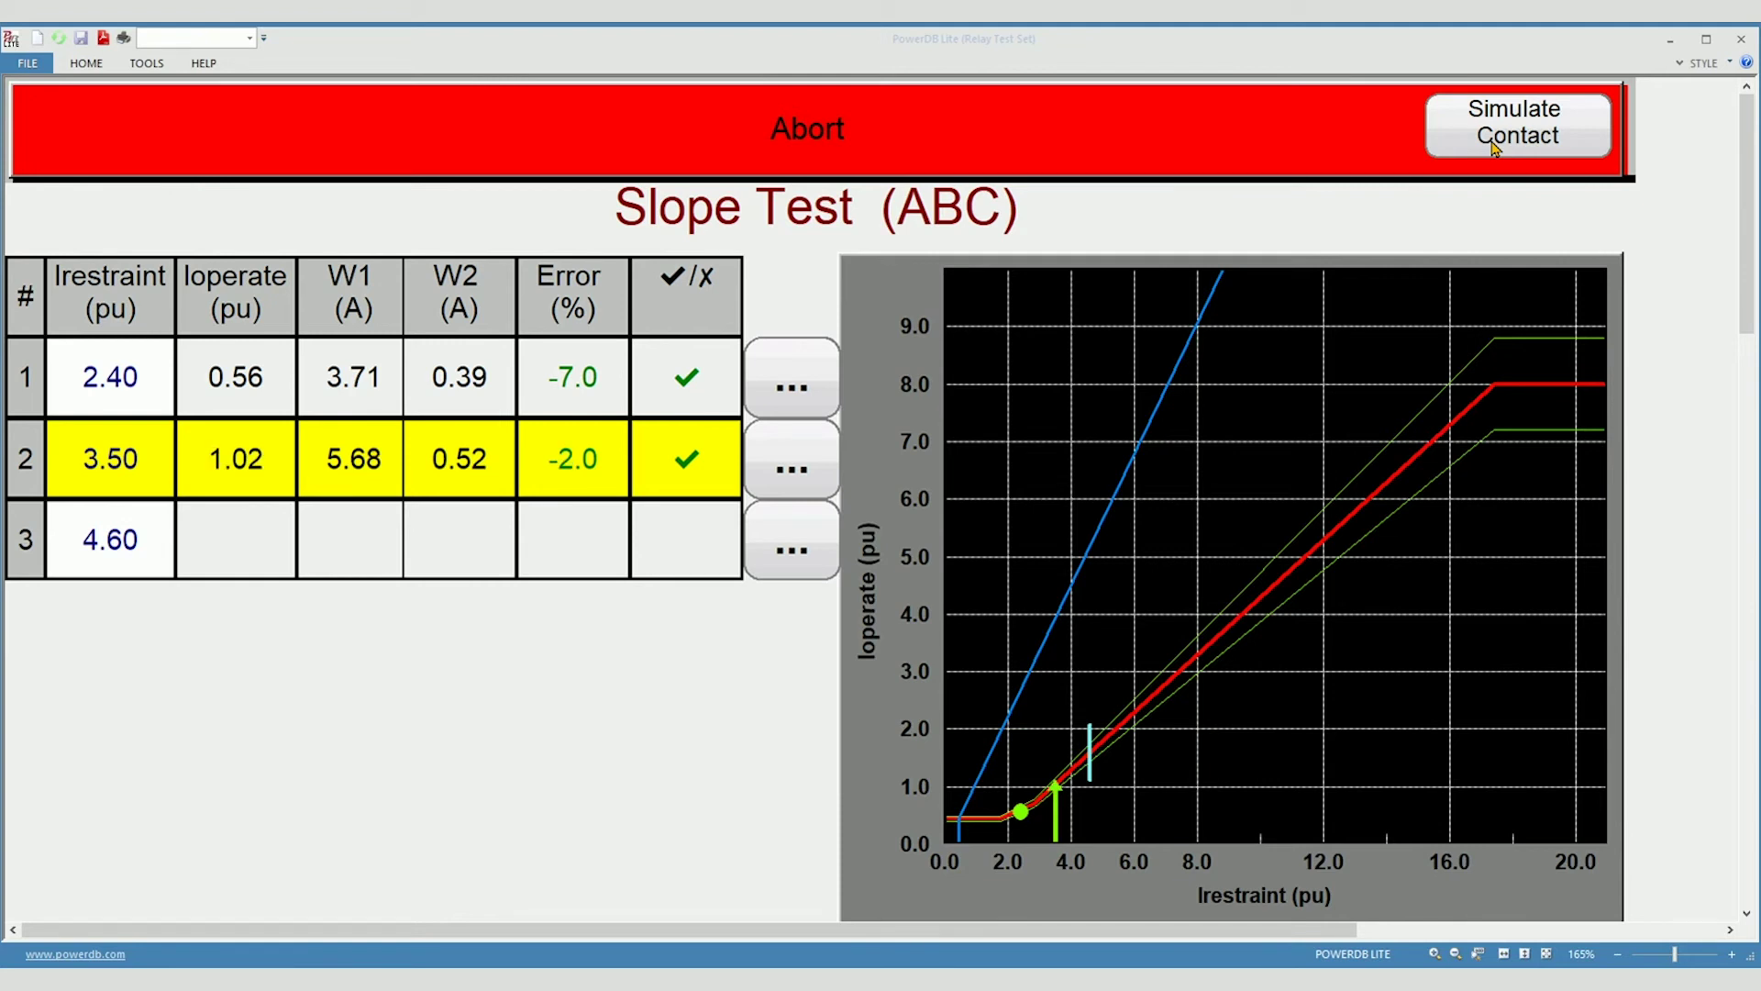
{"action": "left_click", "coordinate": [1495, 145]}
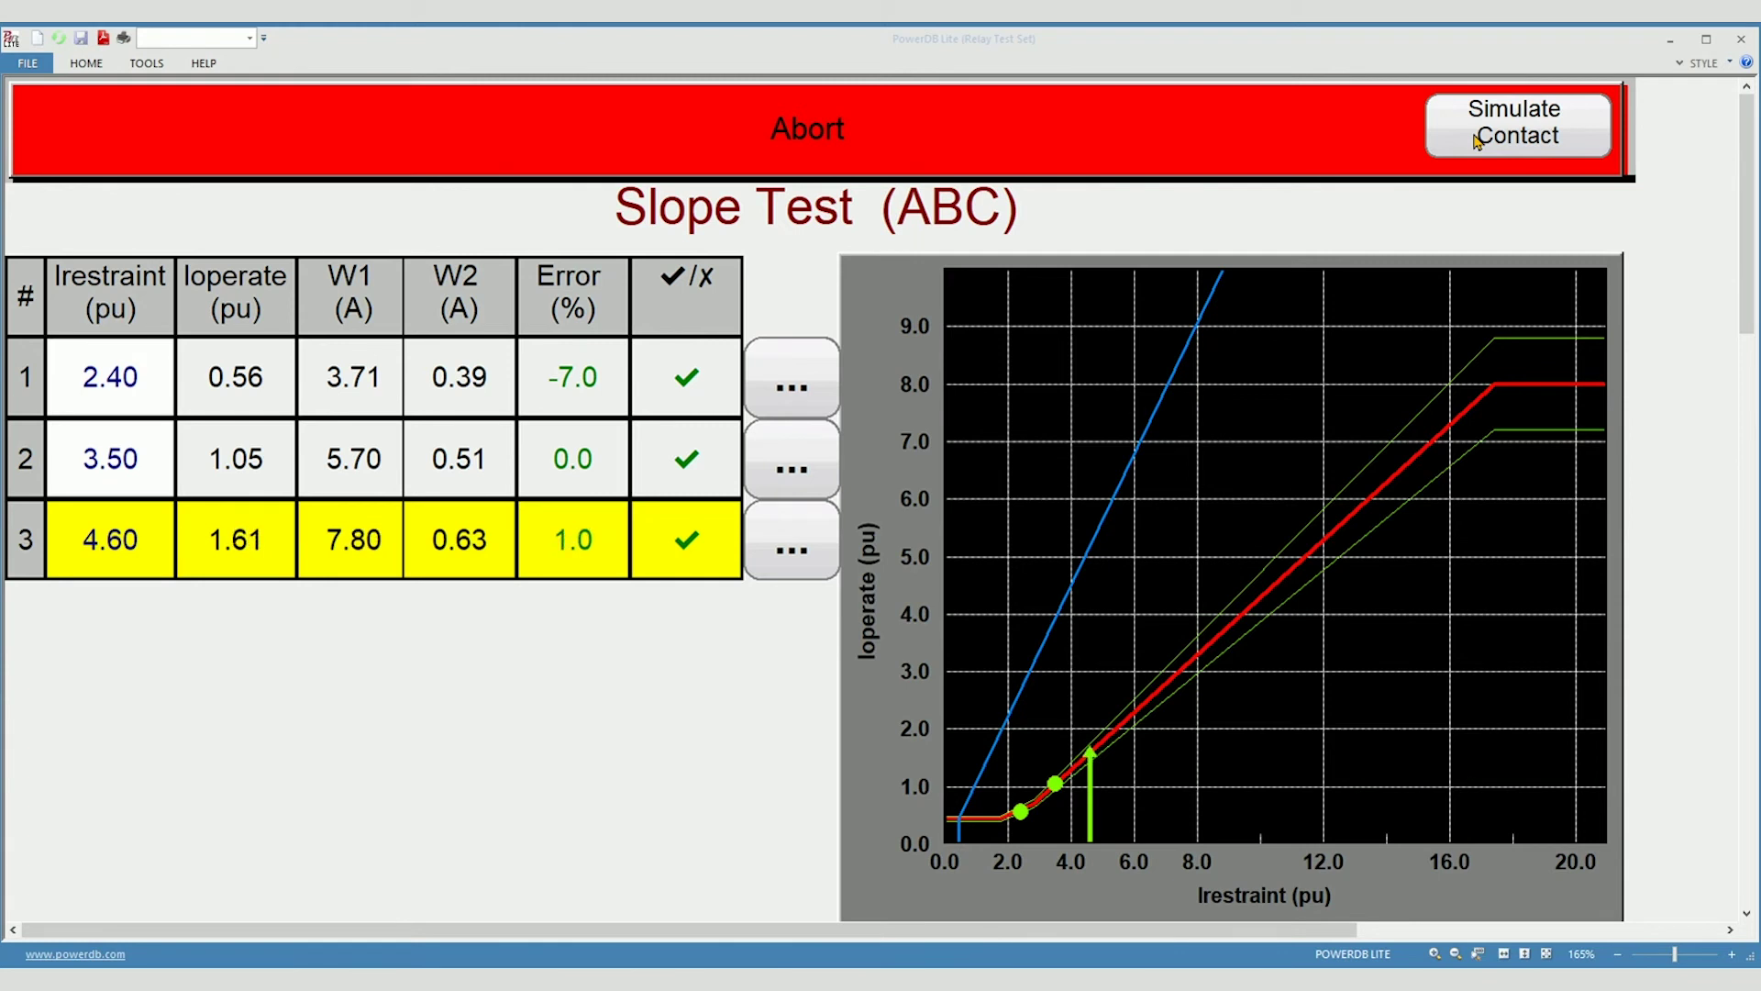
{"action": "left_click", "coordinate": [1477, 139]}
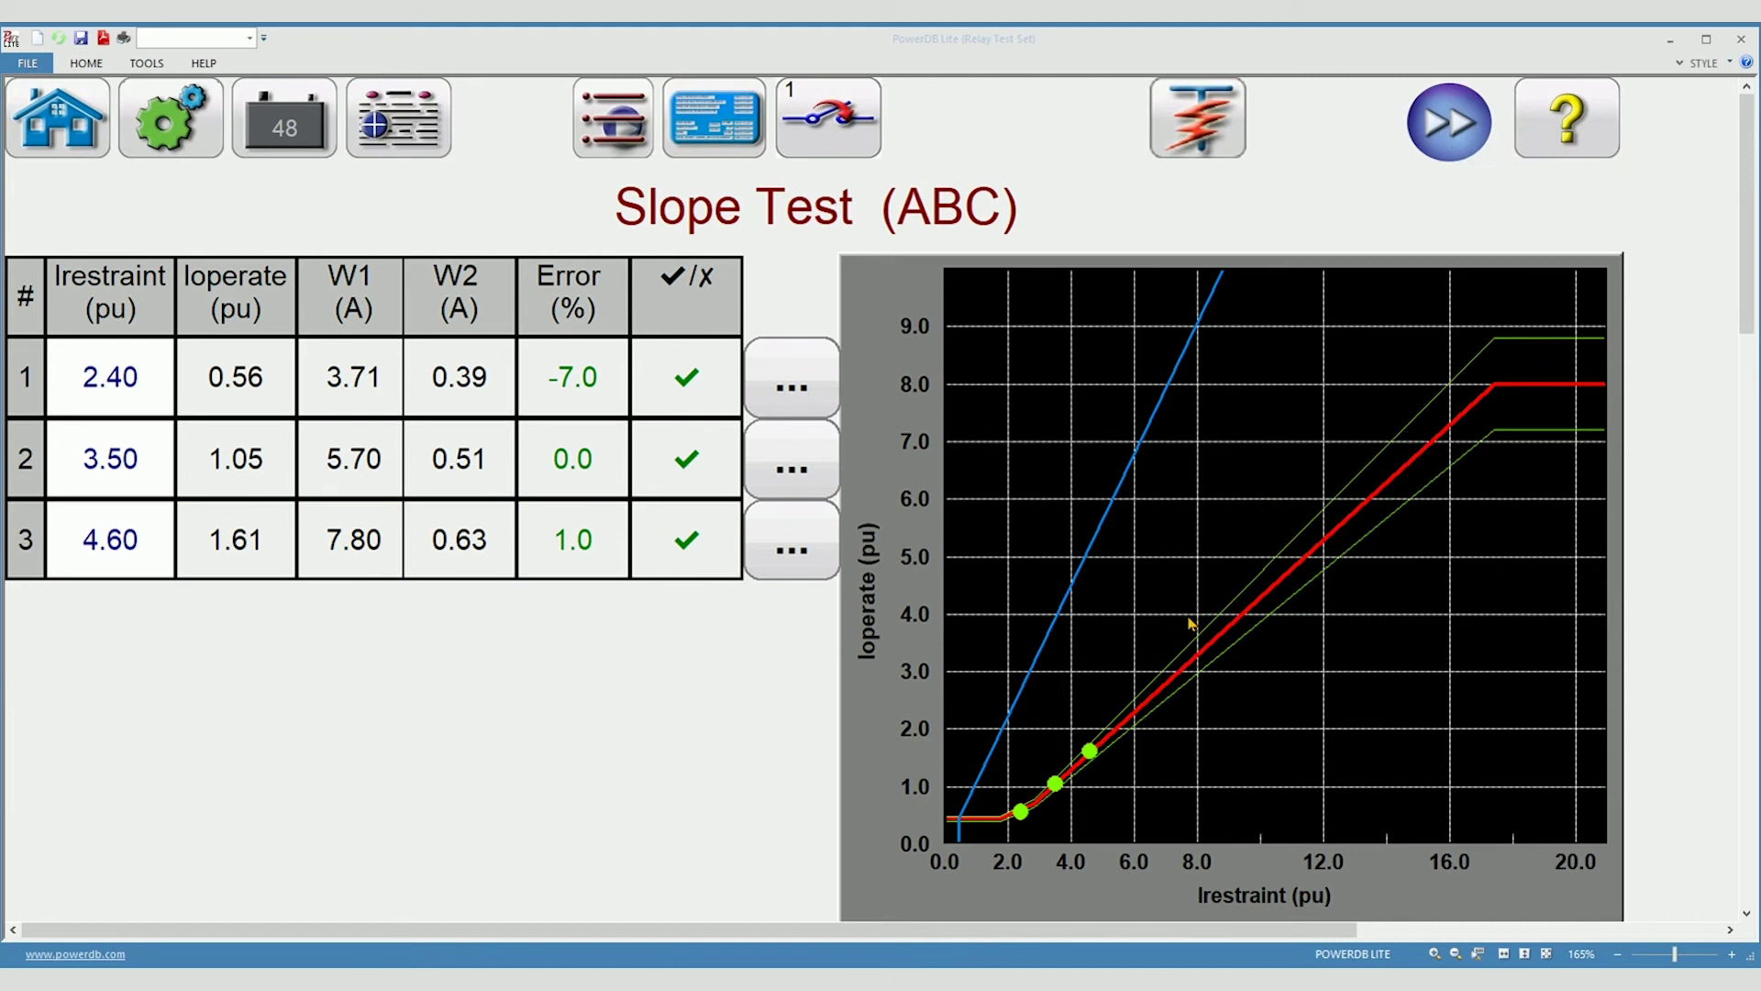
Step: Switch to the Characteristic Shot Test and add points 2.60/0.50, 2.40/0.90, 5.10/1.30 and 4.30/2.00
{"action": "left_click", "coordinate": [624, 134]}
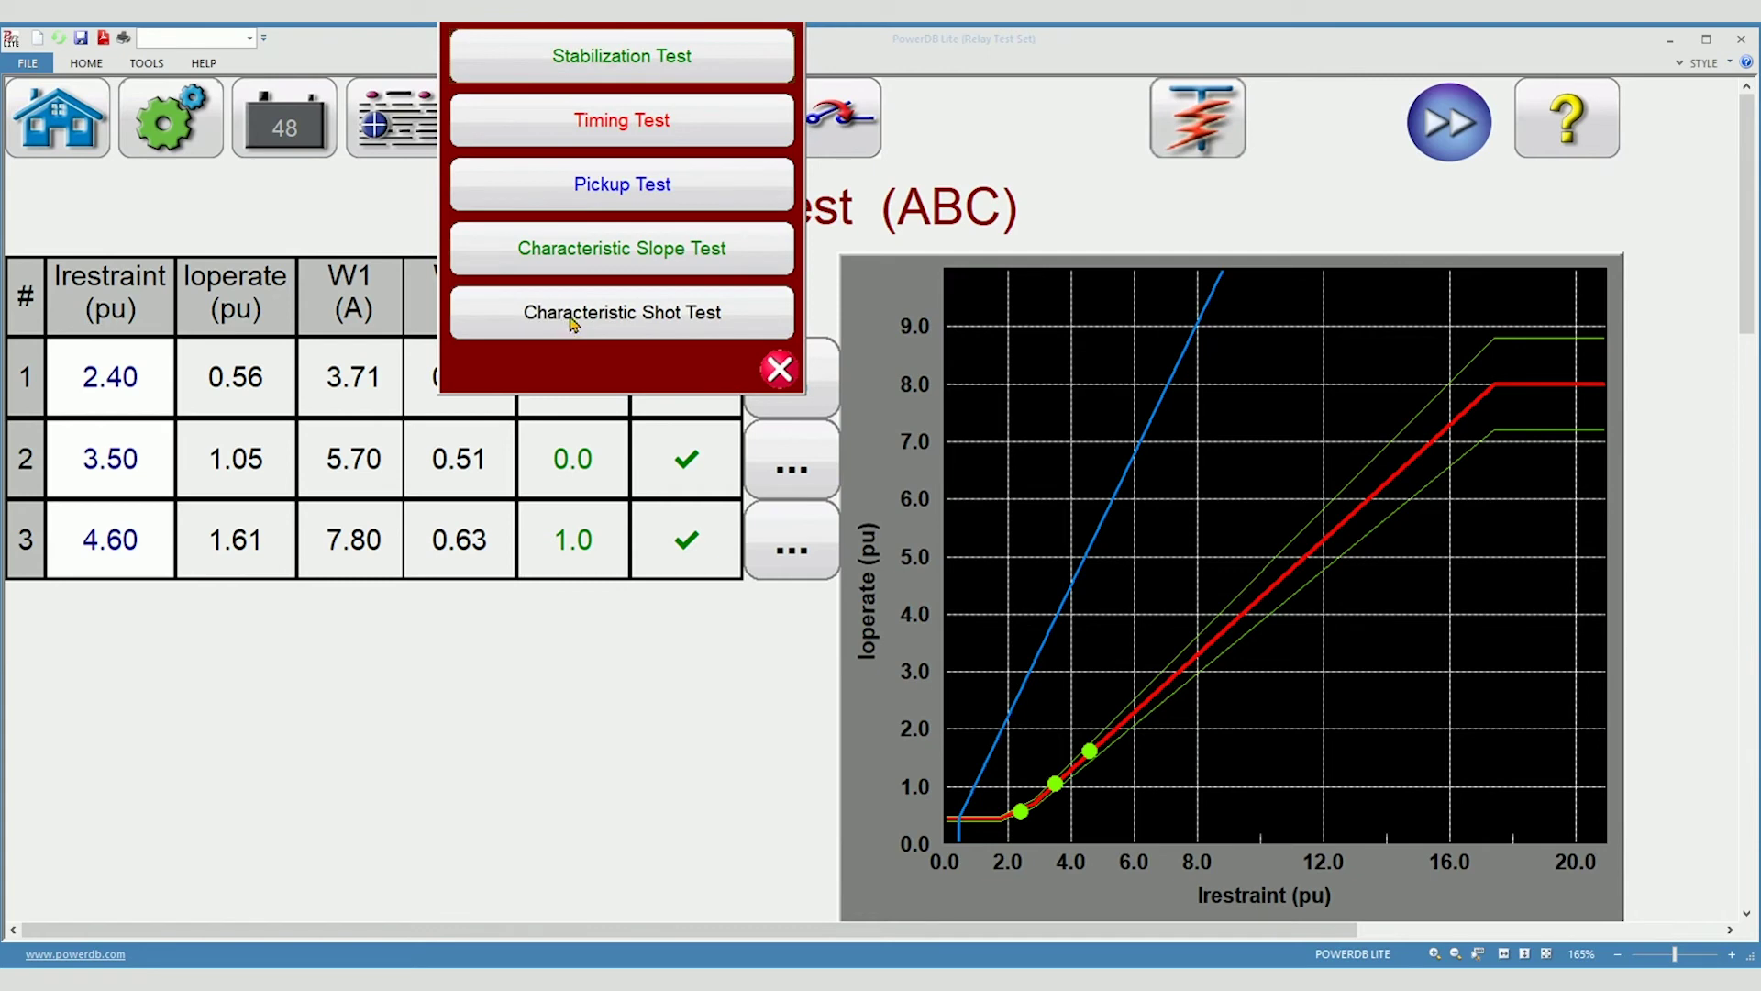
{"action": "left_click", "coordinate": [617, 319]}
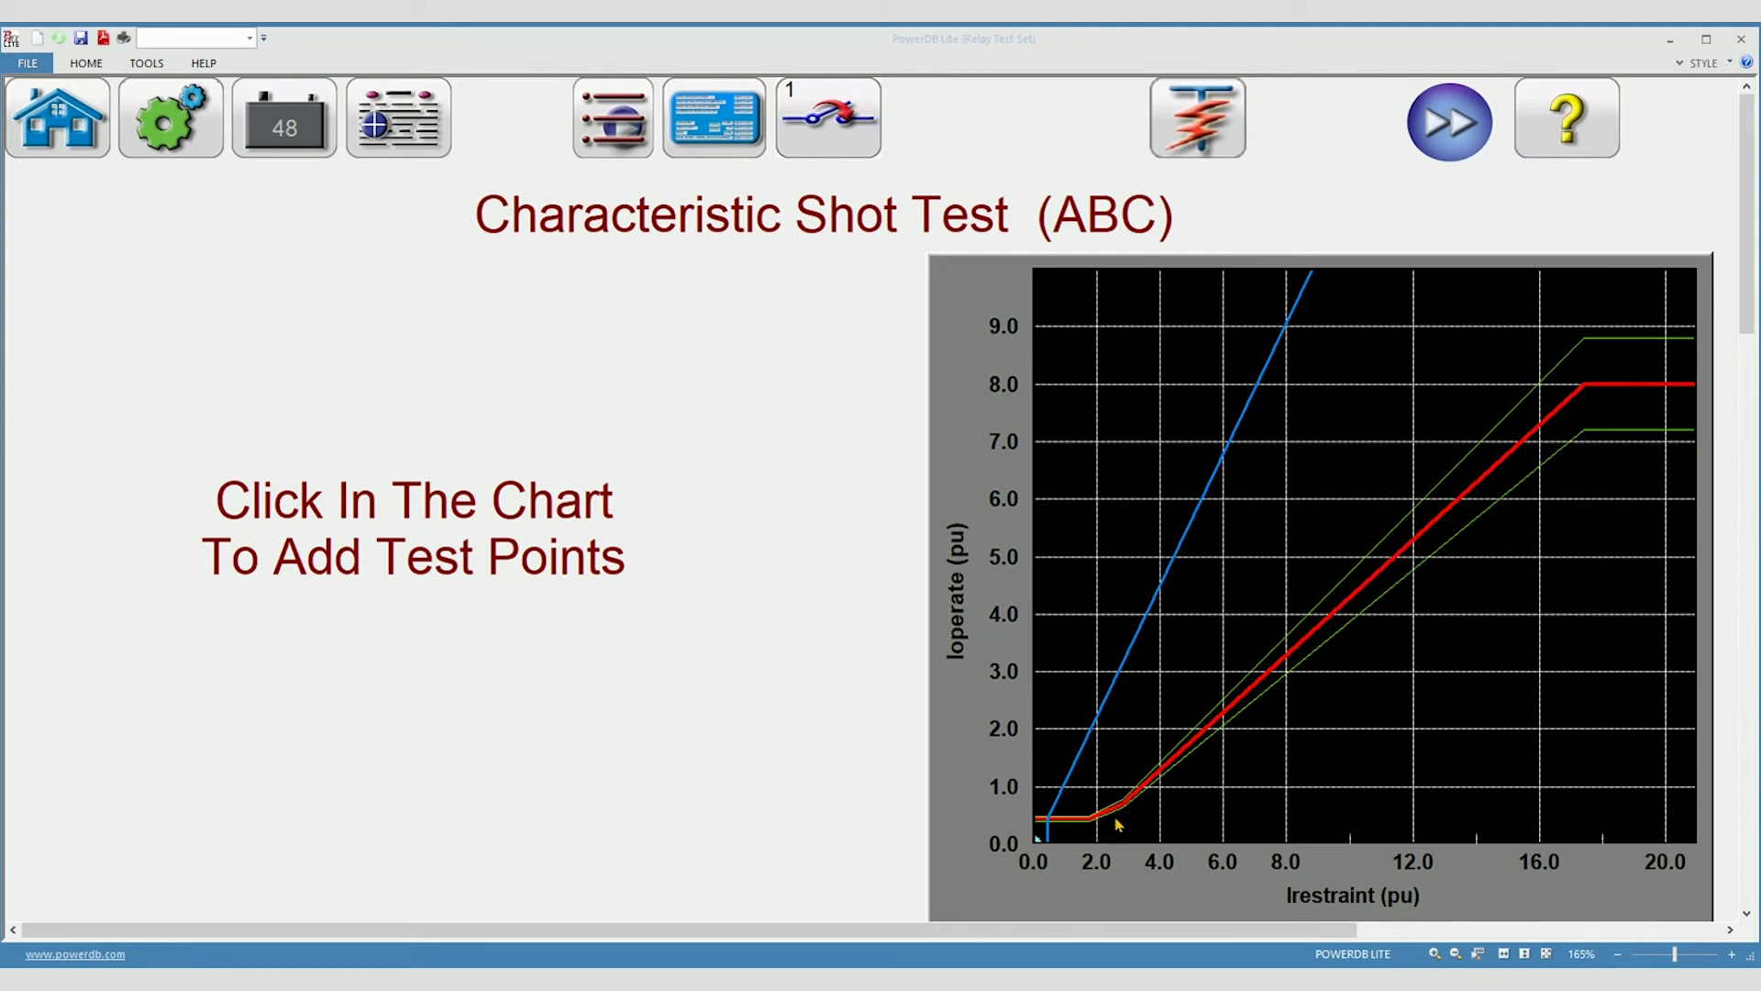
{"action": "left_click", "coordinate": [1115, 818]}
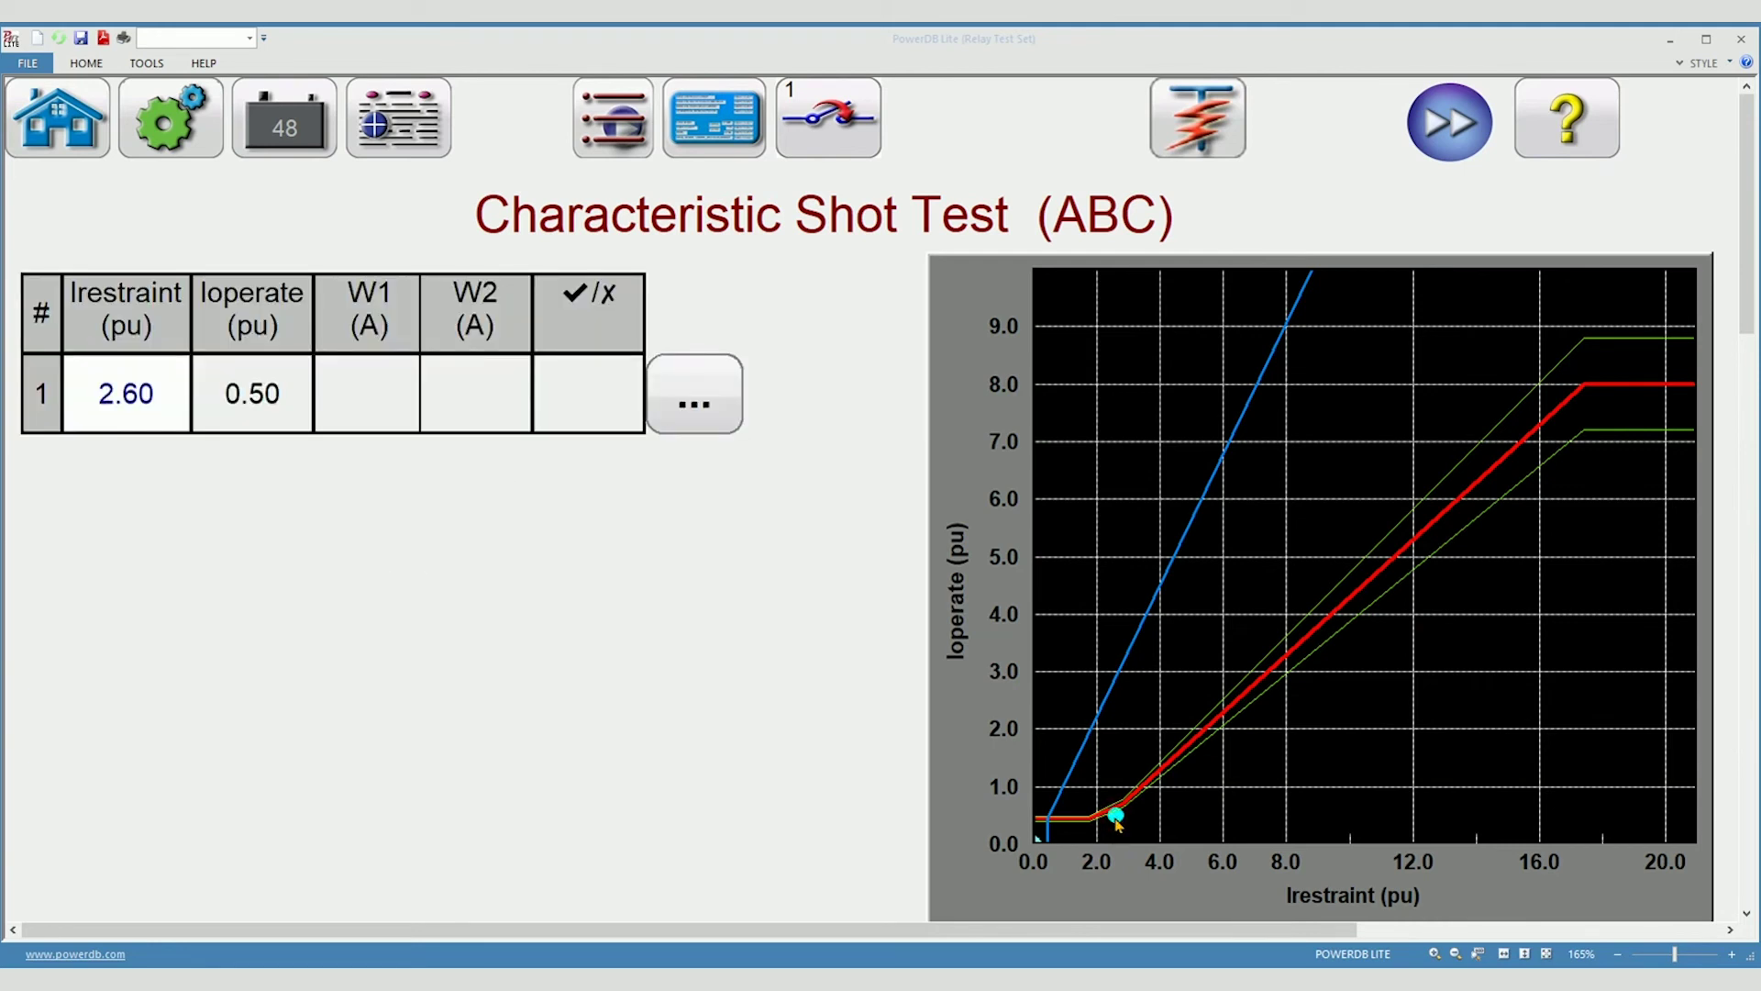
{"action": "left_click", "coordinate": [1109, 793]}
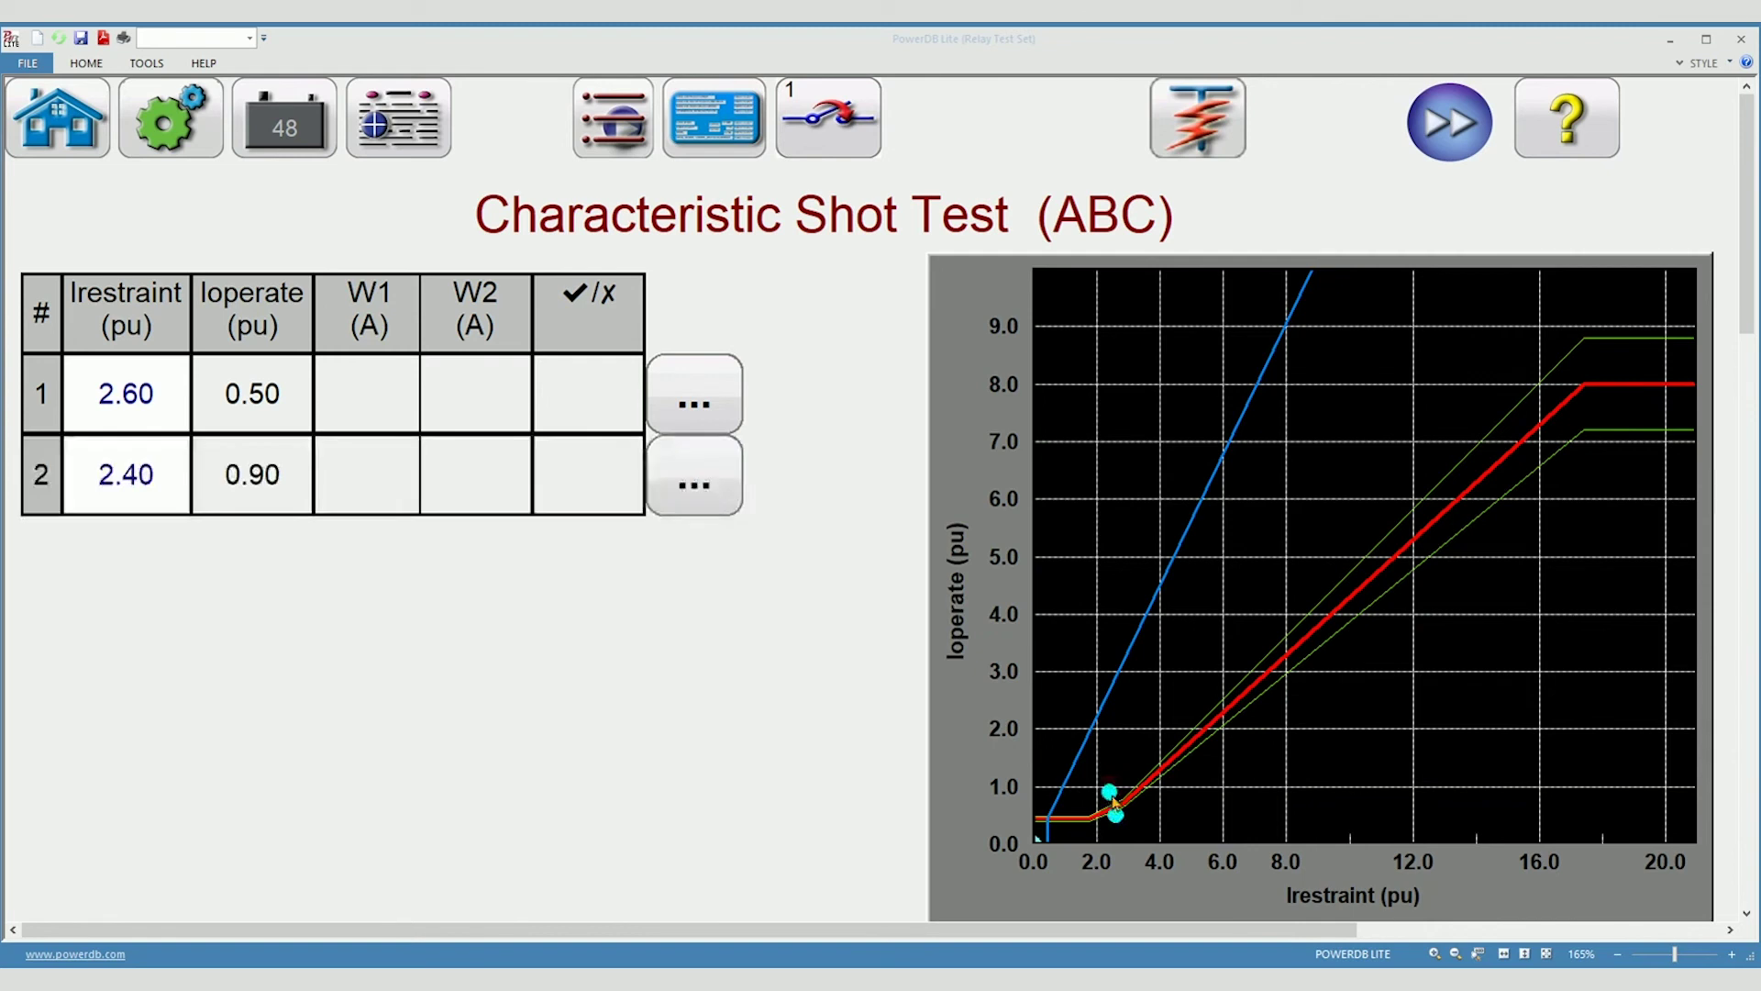
{"action": "left_click", "coordinate": [1195, 770]}
{"action": "left_click", "coordinate": [1170, 731]}
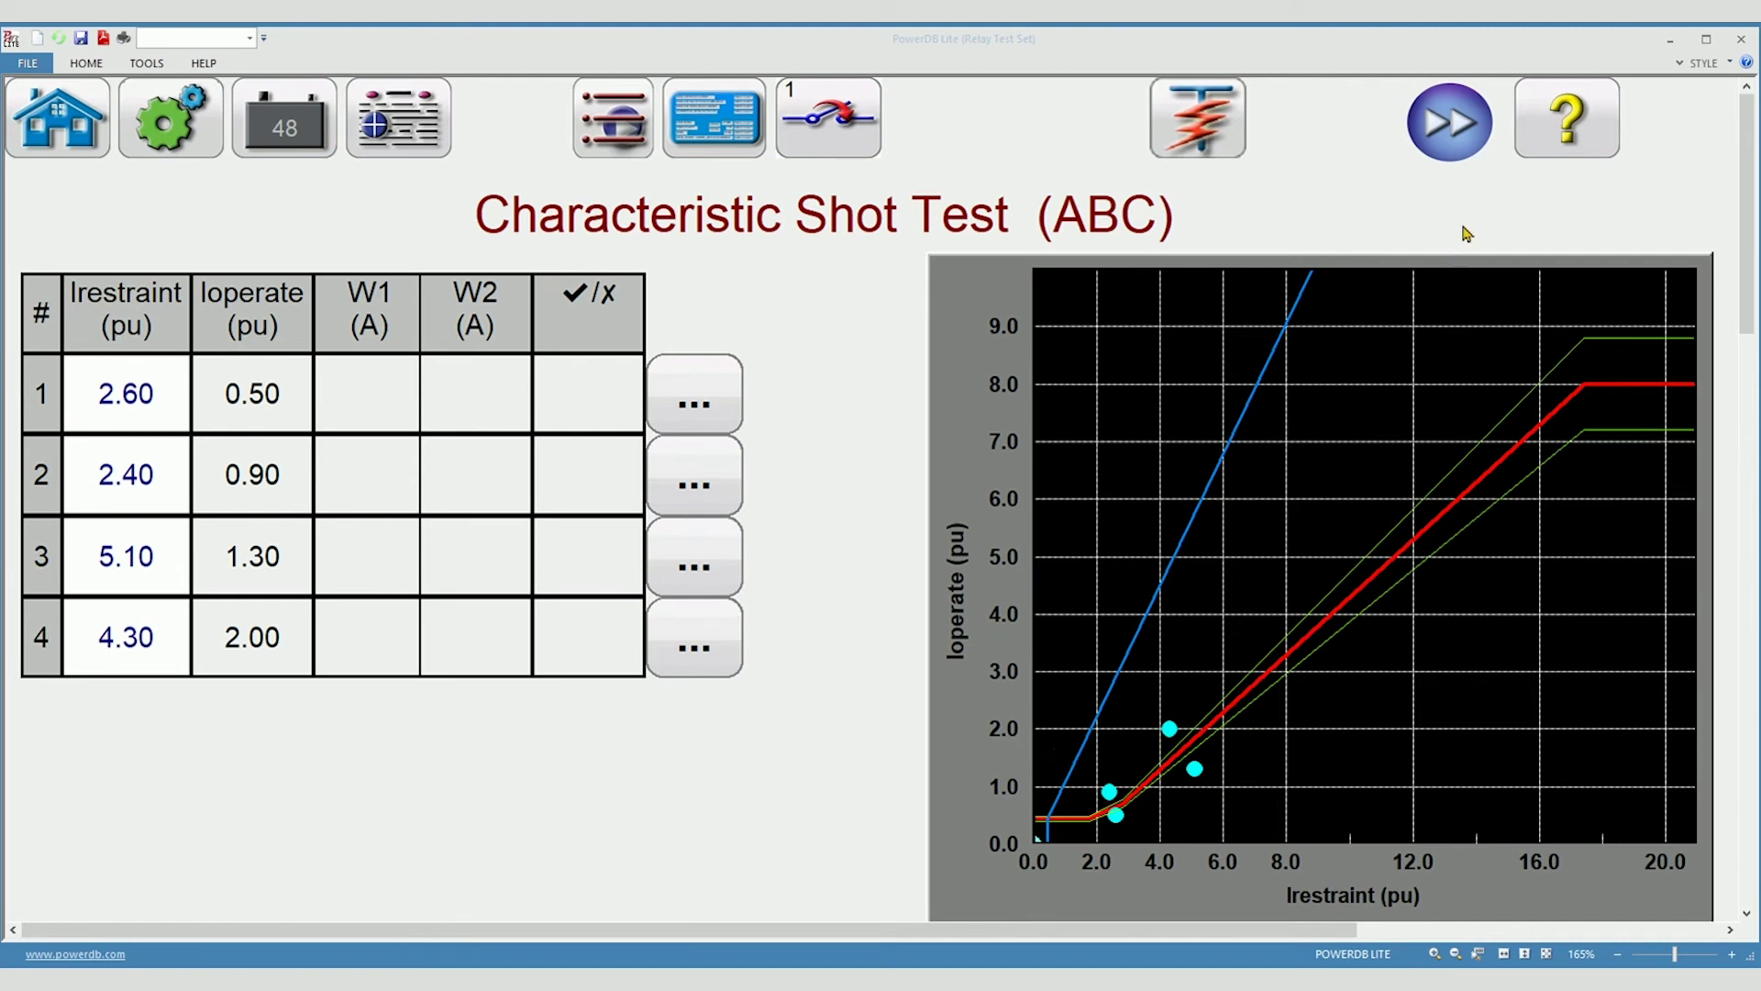
Step: Run all slope shot tests with simulated contacts; only the 2.60/0.50 point passes
{"action": "left_click", "coordinate": [1465, 136]}
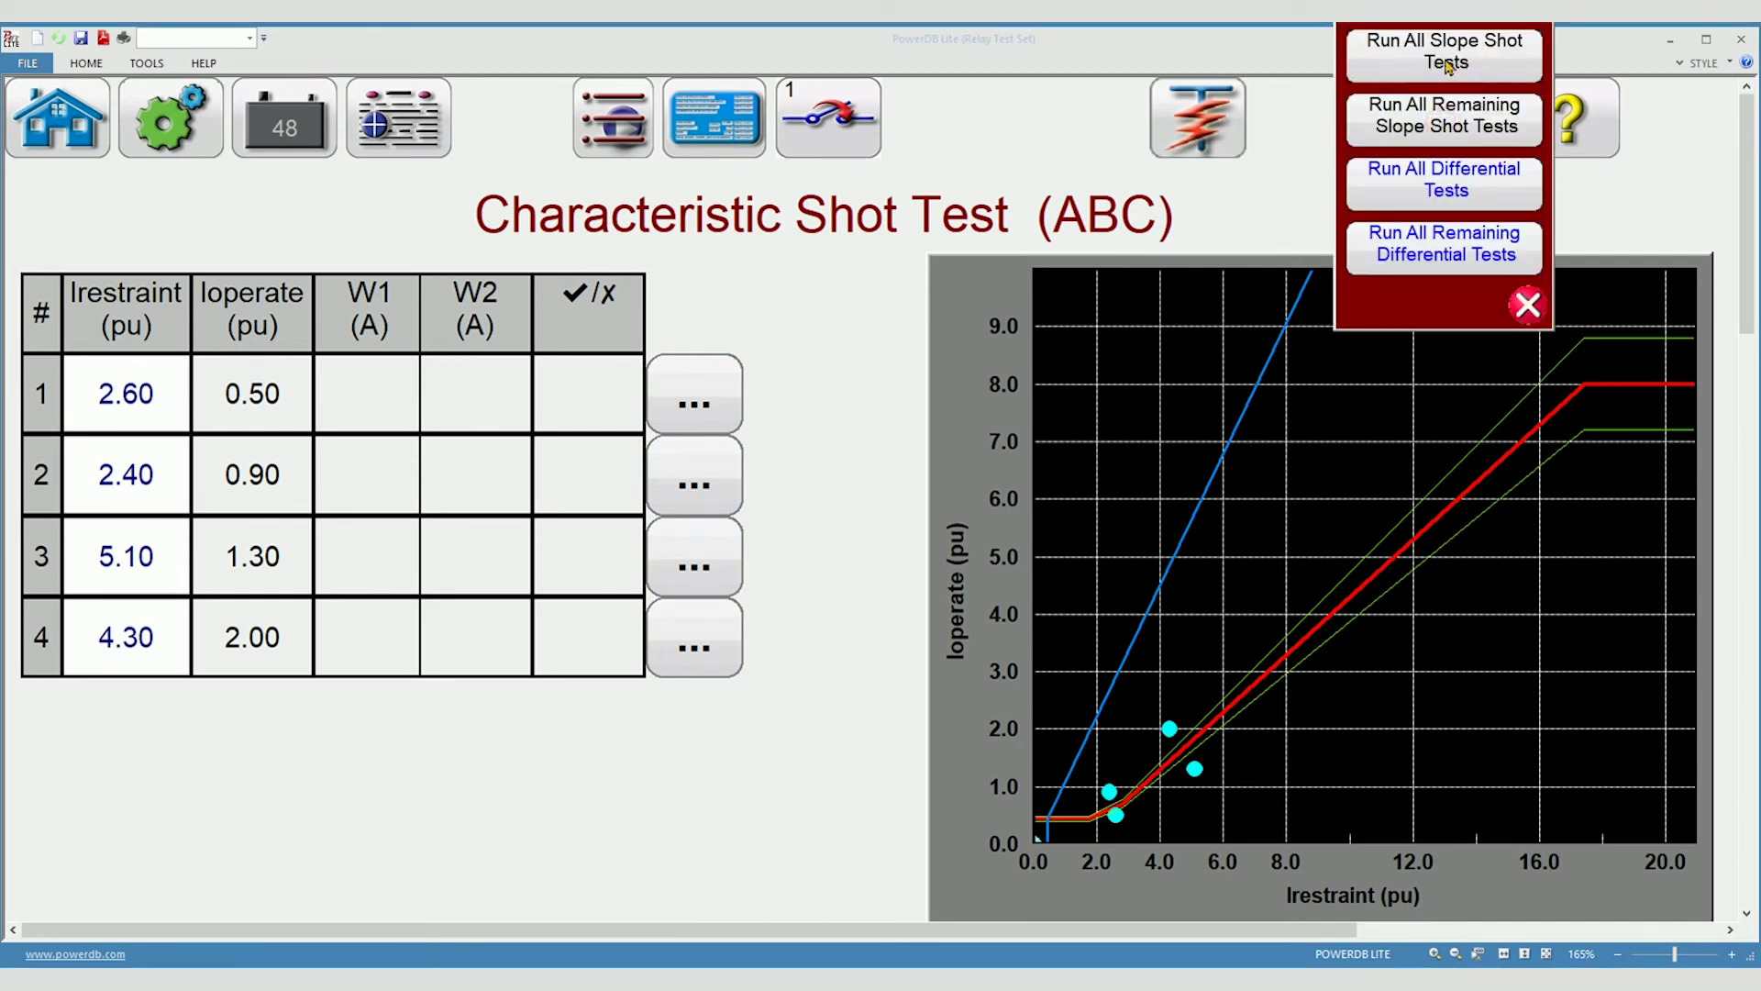
{"action": "left_click", "coordinate": [1401, 138]}
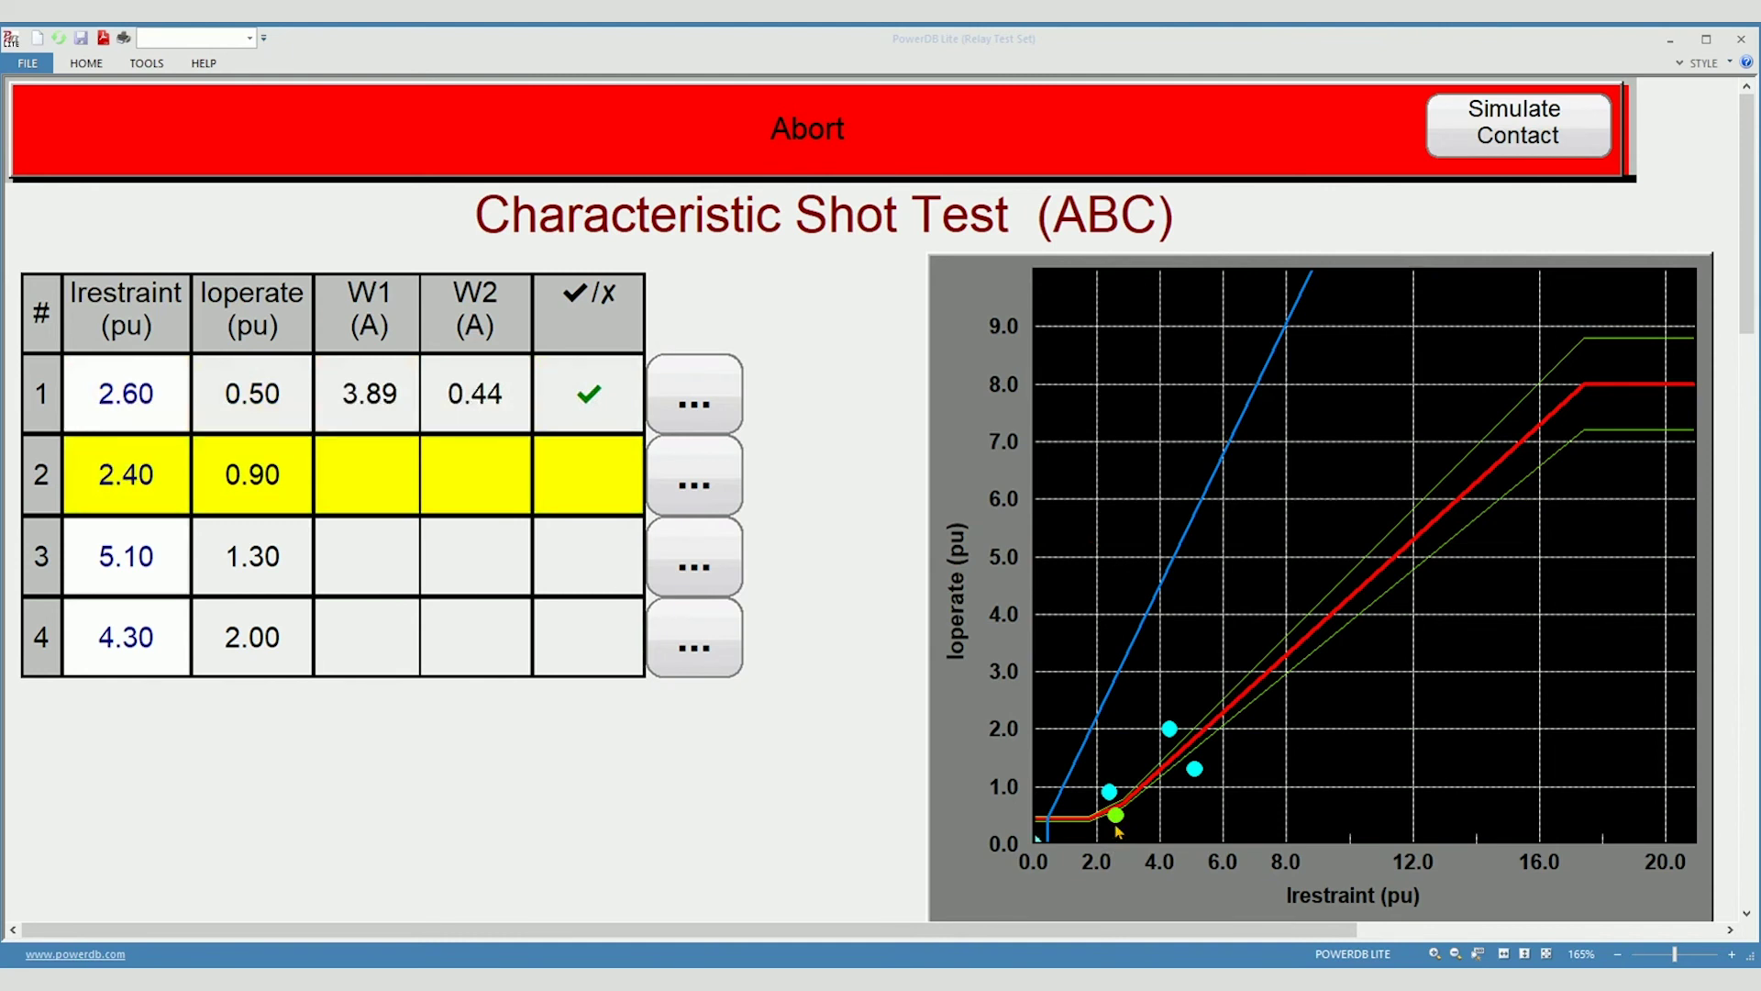
{"action": "left_click", "coordinate": [1490, 136]}
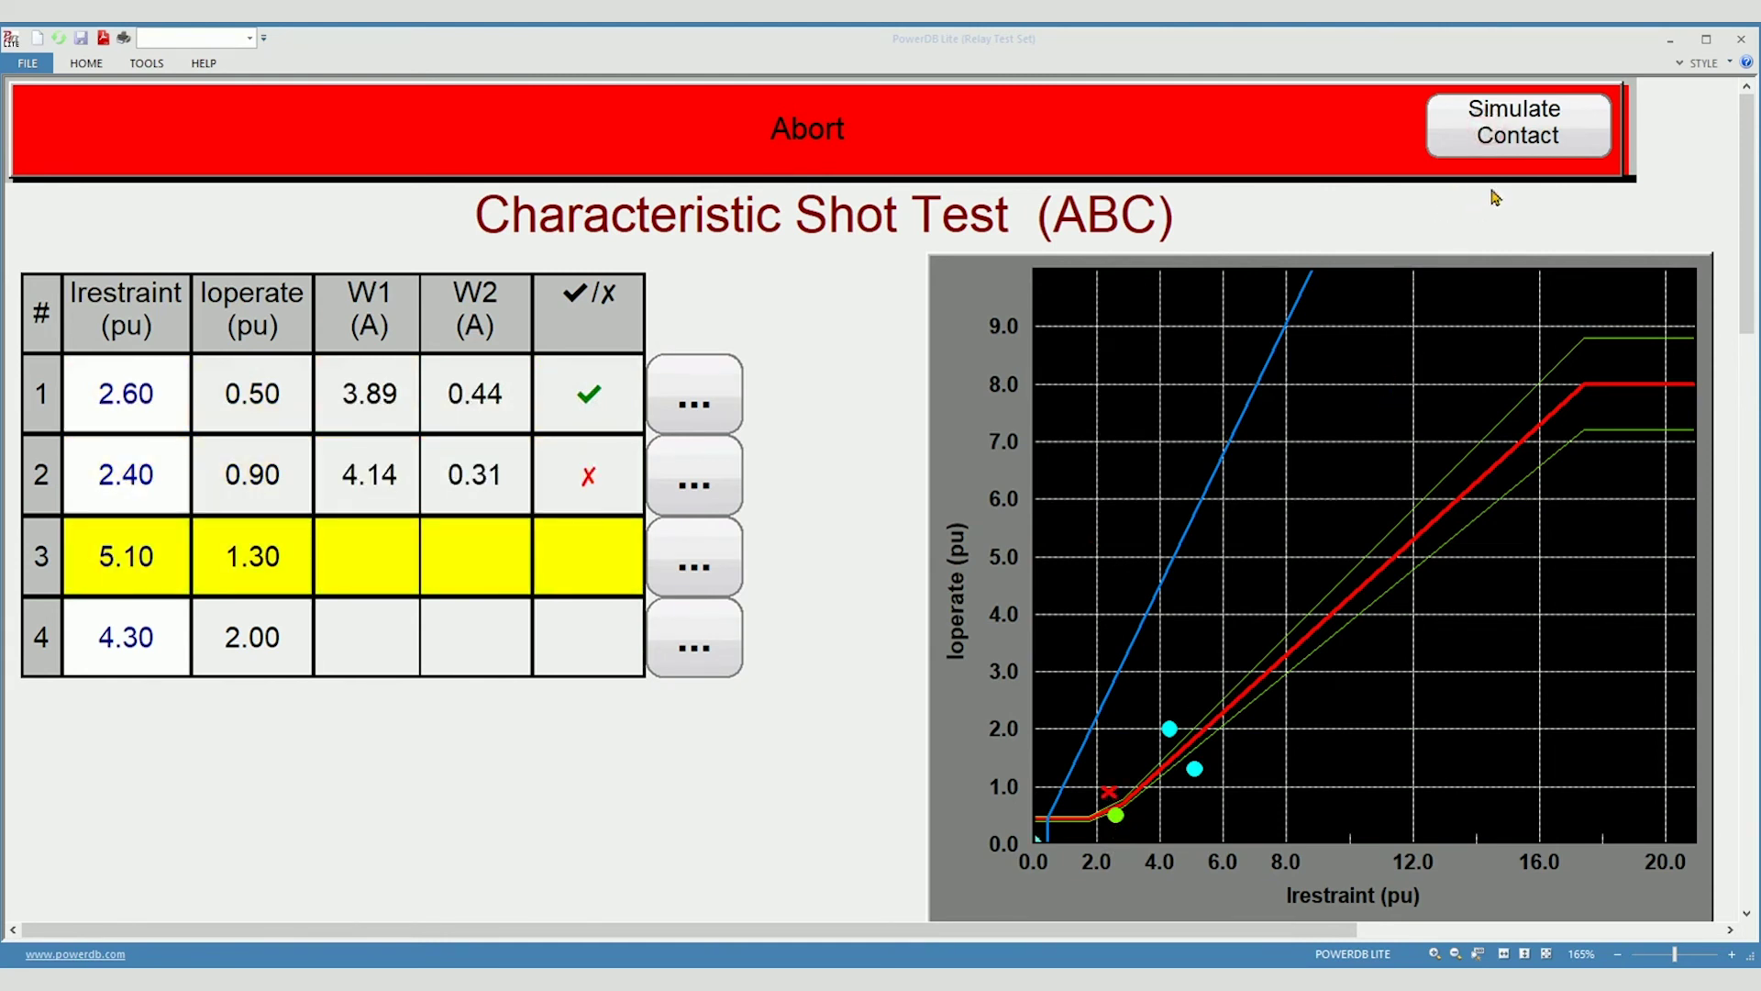
{"action": "left_click", "coordinate": [1493, 147]}
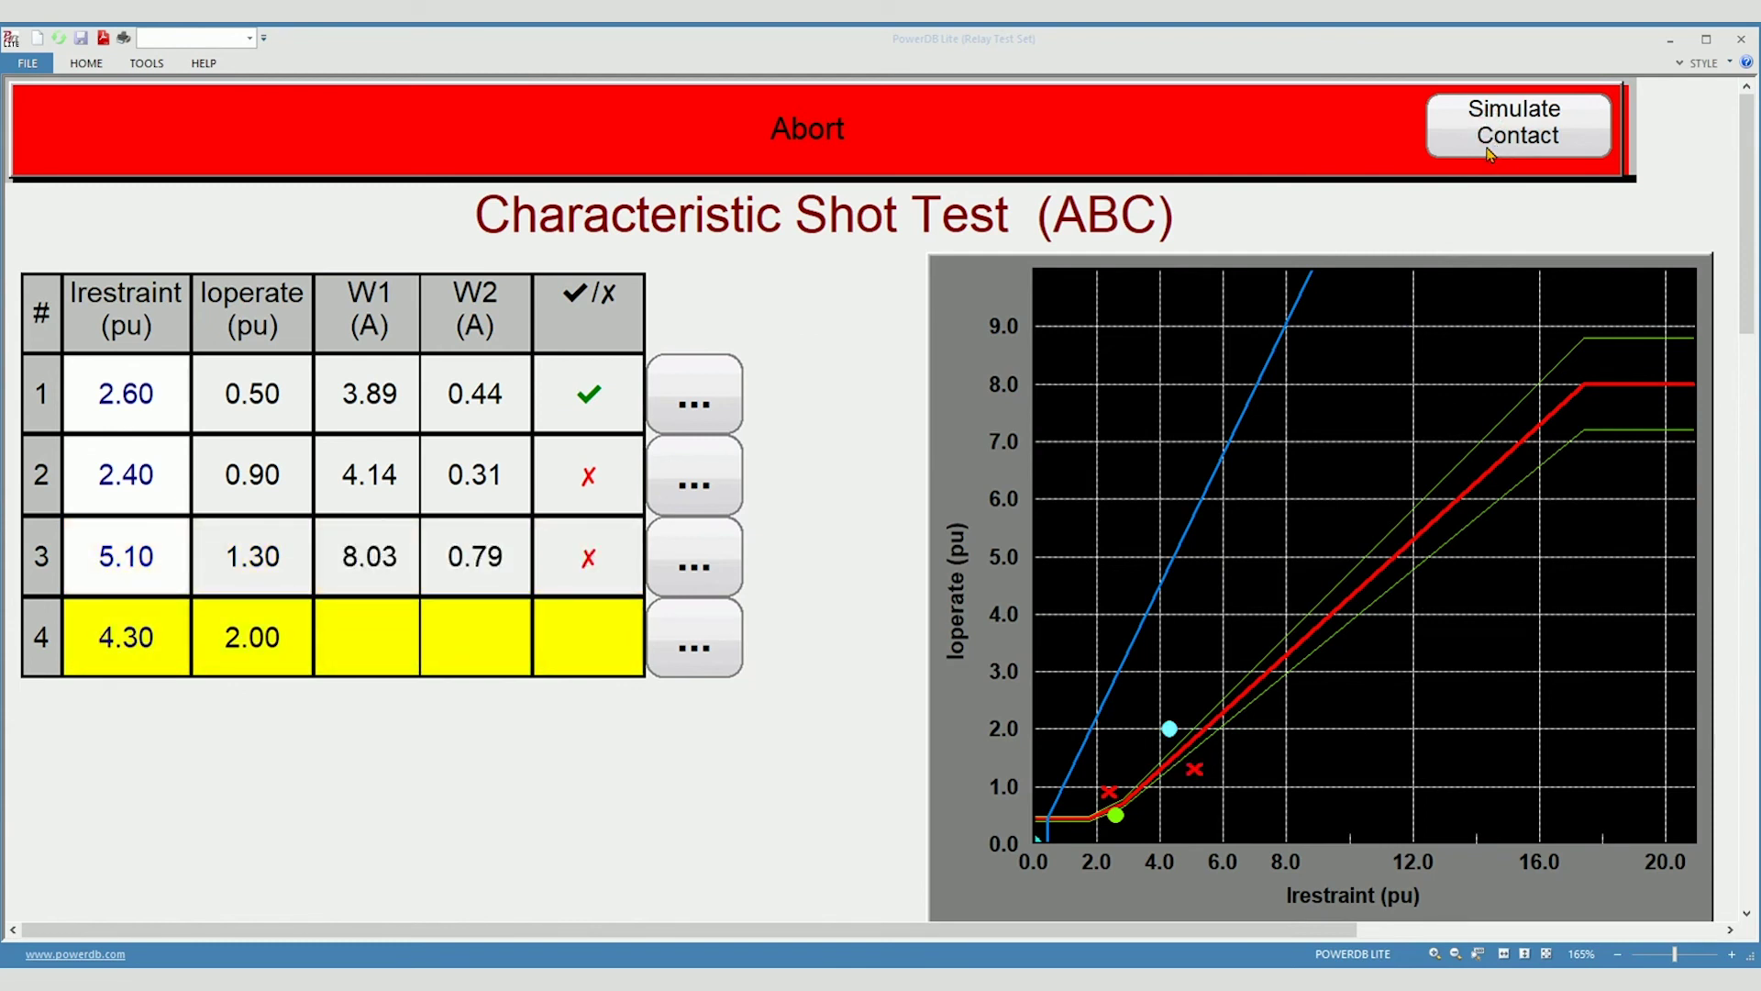
{"action": "left_click", "coordinate": [1488, 152]}
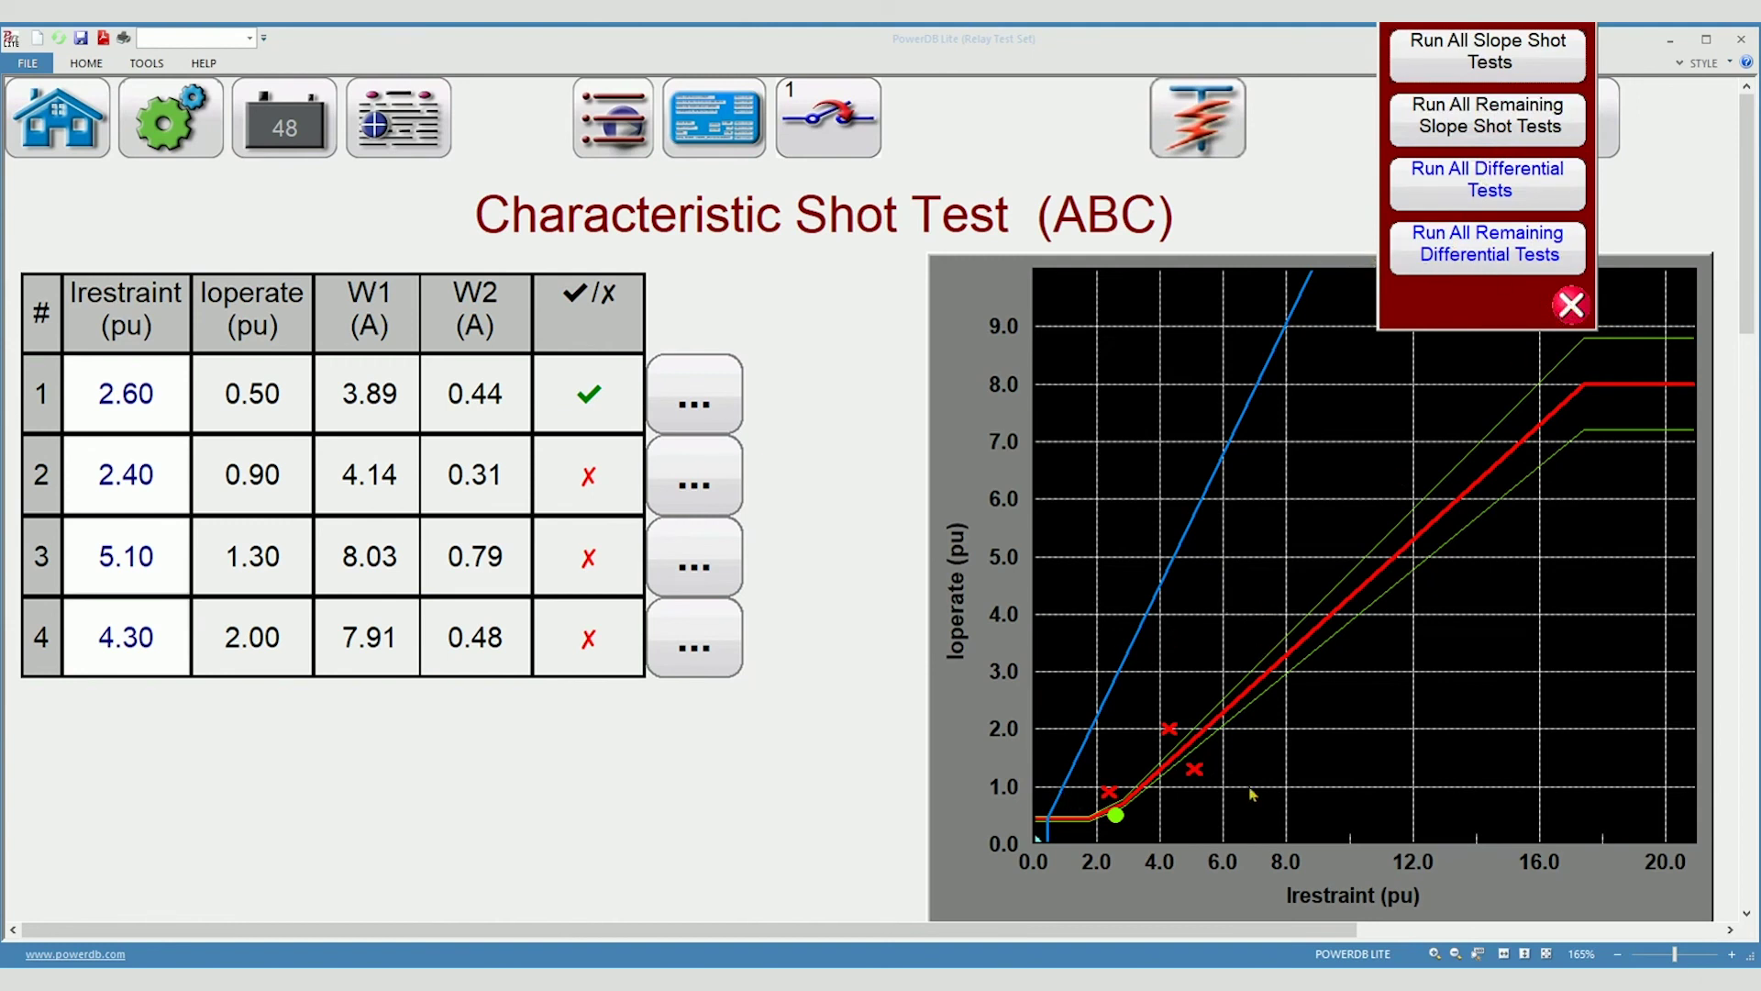
{"action": "left_click", "coordinate": [1571, 305]}
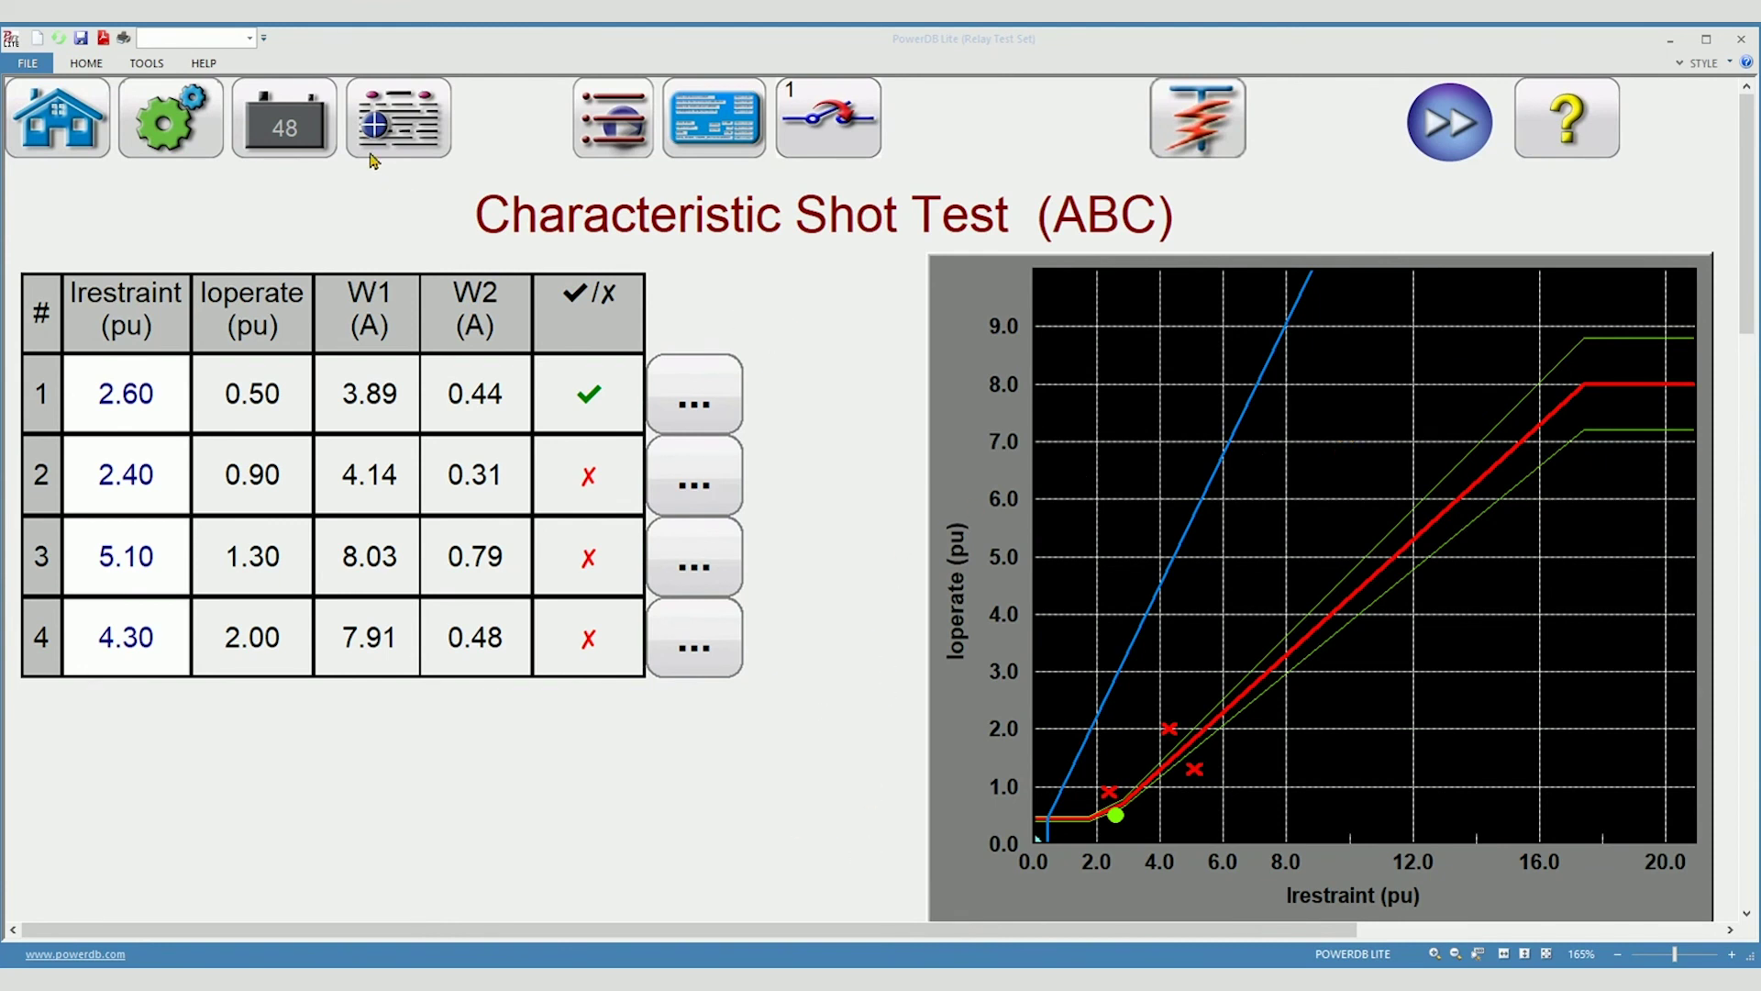
Step: Open the relay test report and scroll through page 1
{"action": "left_click", "coordinate": [410, 128]}
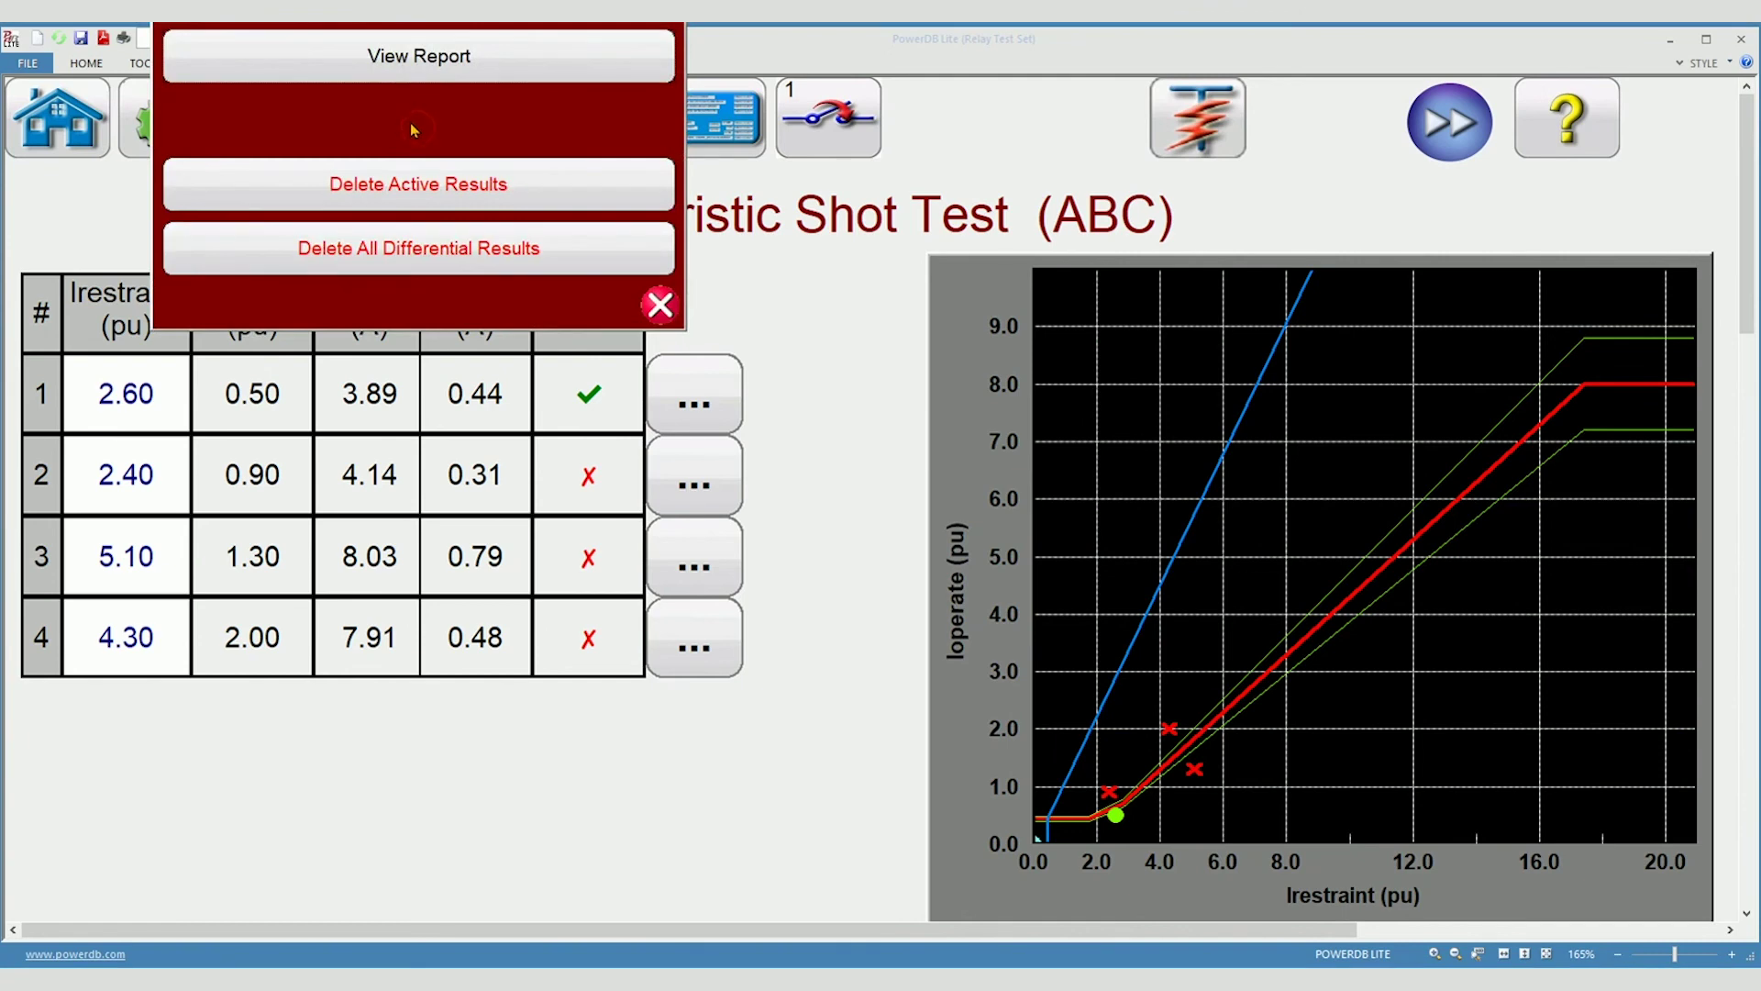
{"action": "left_click", "coordinate": [450, 84]}
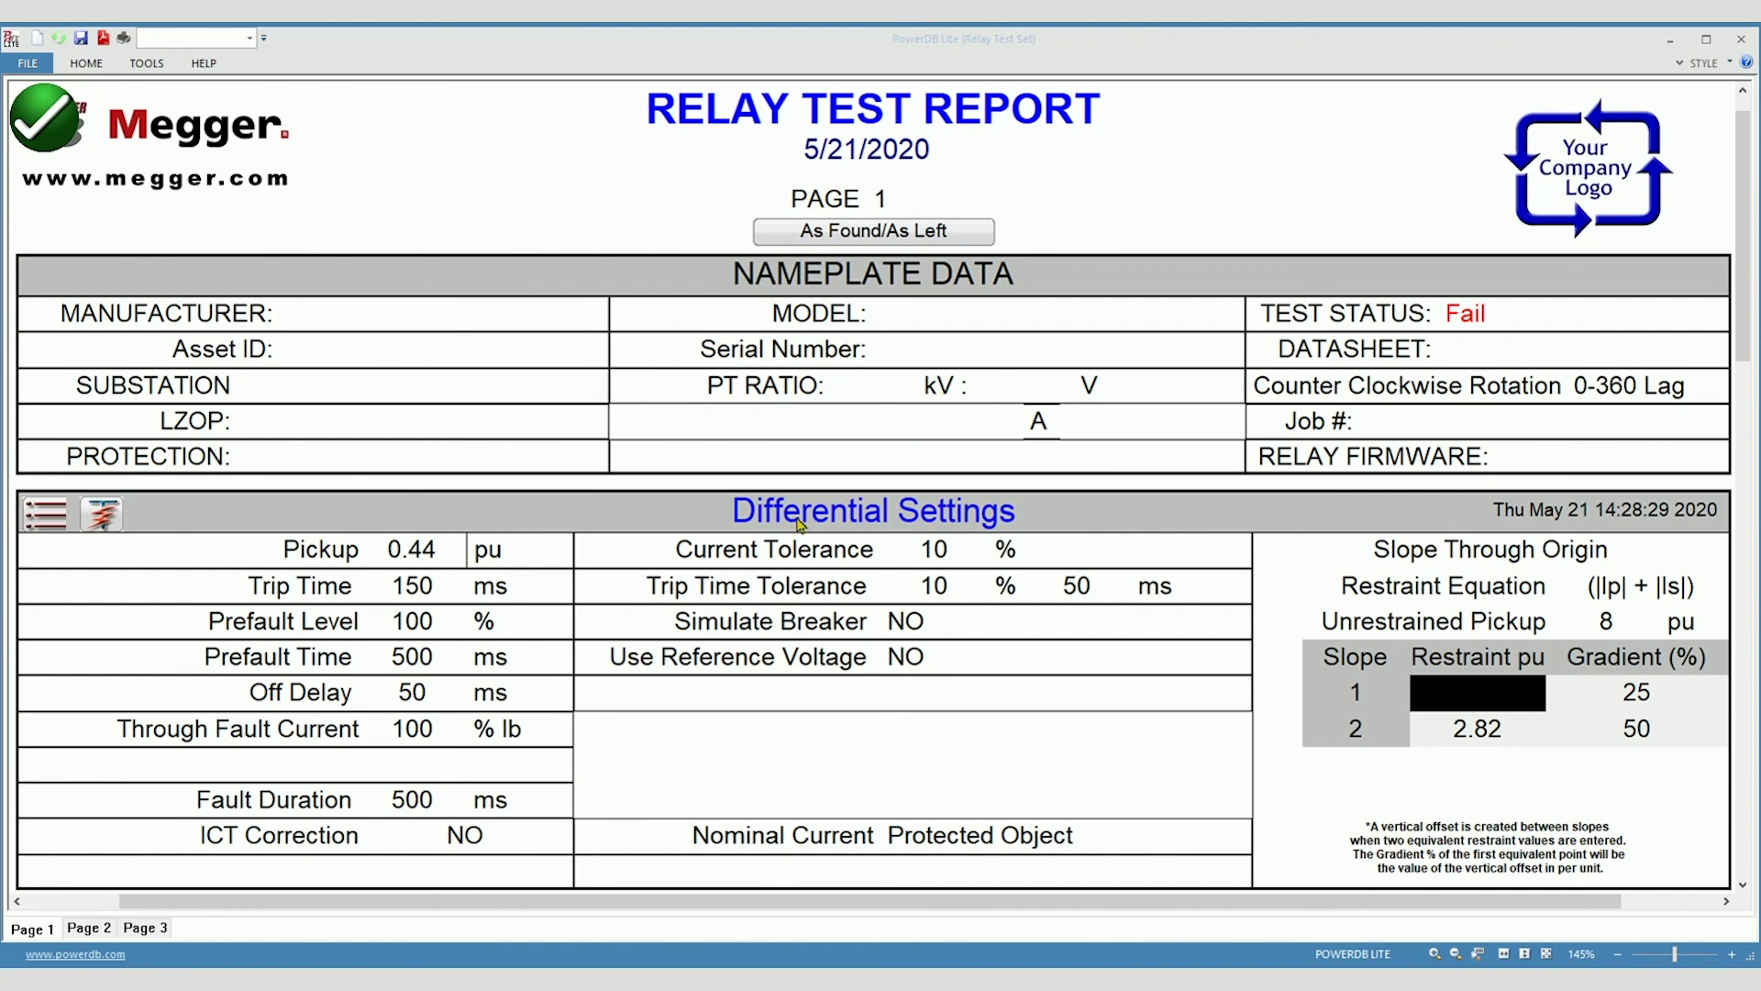
{"action": "scroll", "coordinate": [679, 551], "scroll_direction": "down", "scroll_amount": 5}
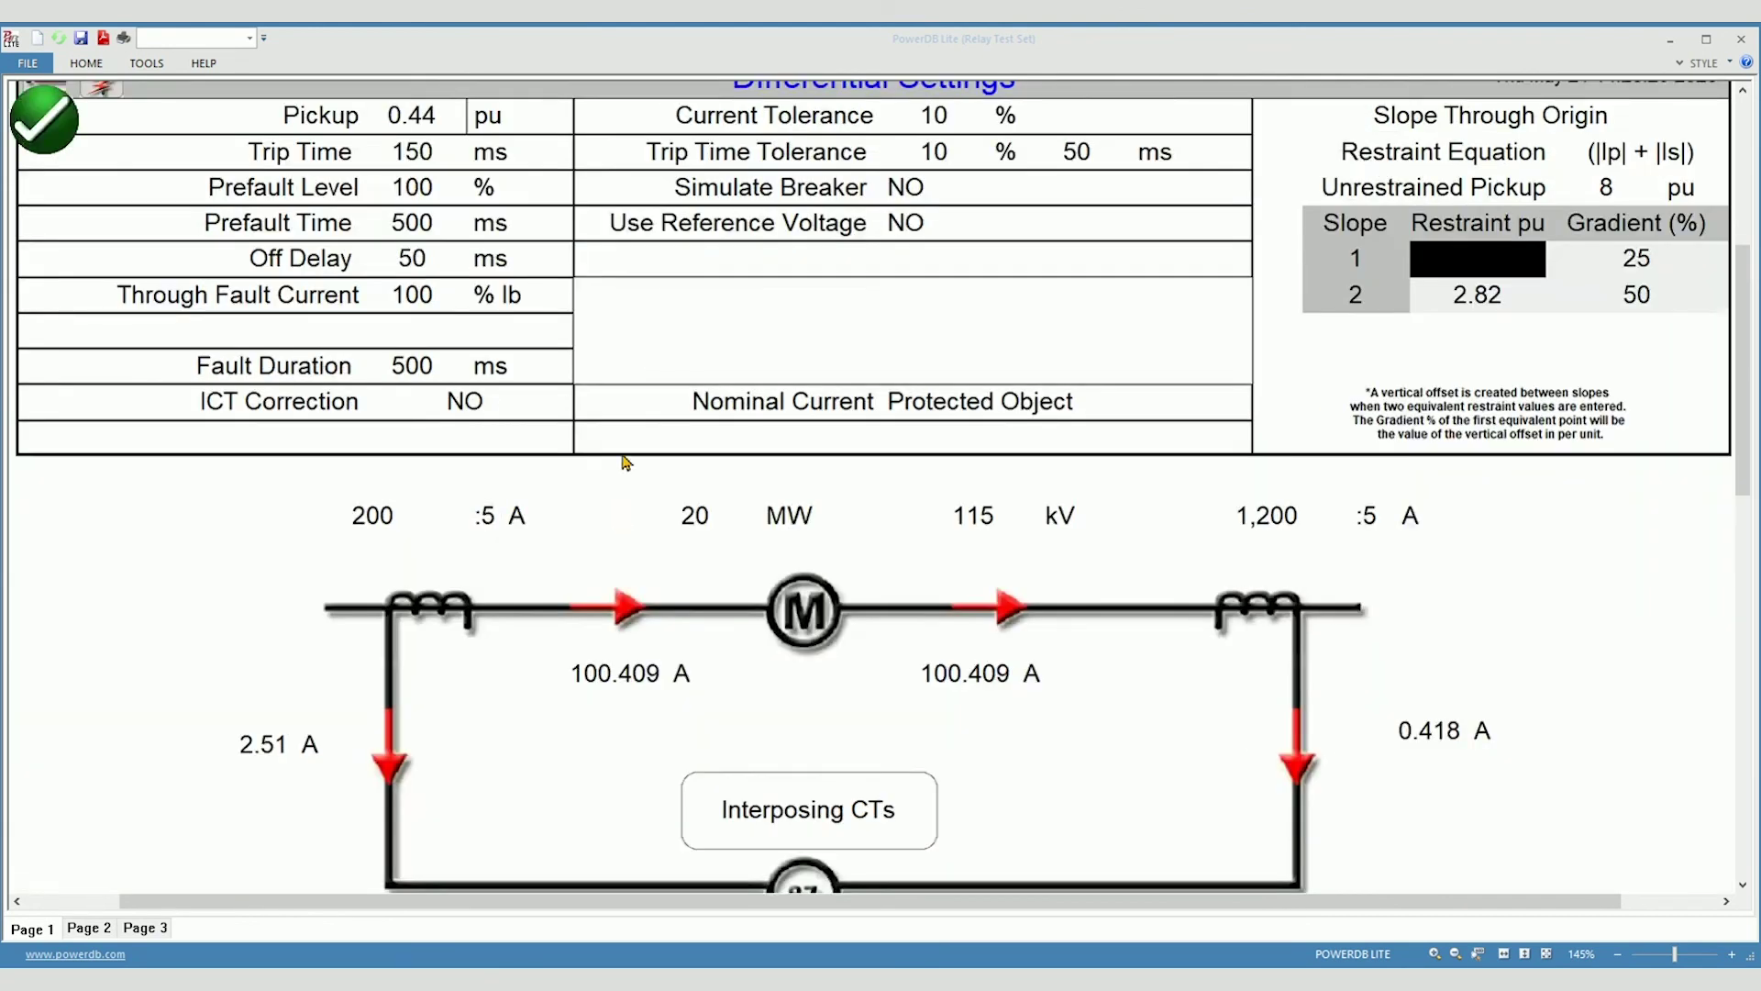
{"action": "scroll", "coordinate": [661, 436], "scroll_direction": "down", "scroll_amount": 2}
{"action": "scroll", "coordinate": [697, 413], "scroll_direction": "down", "scroll_amount": 6}
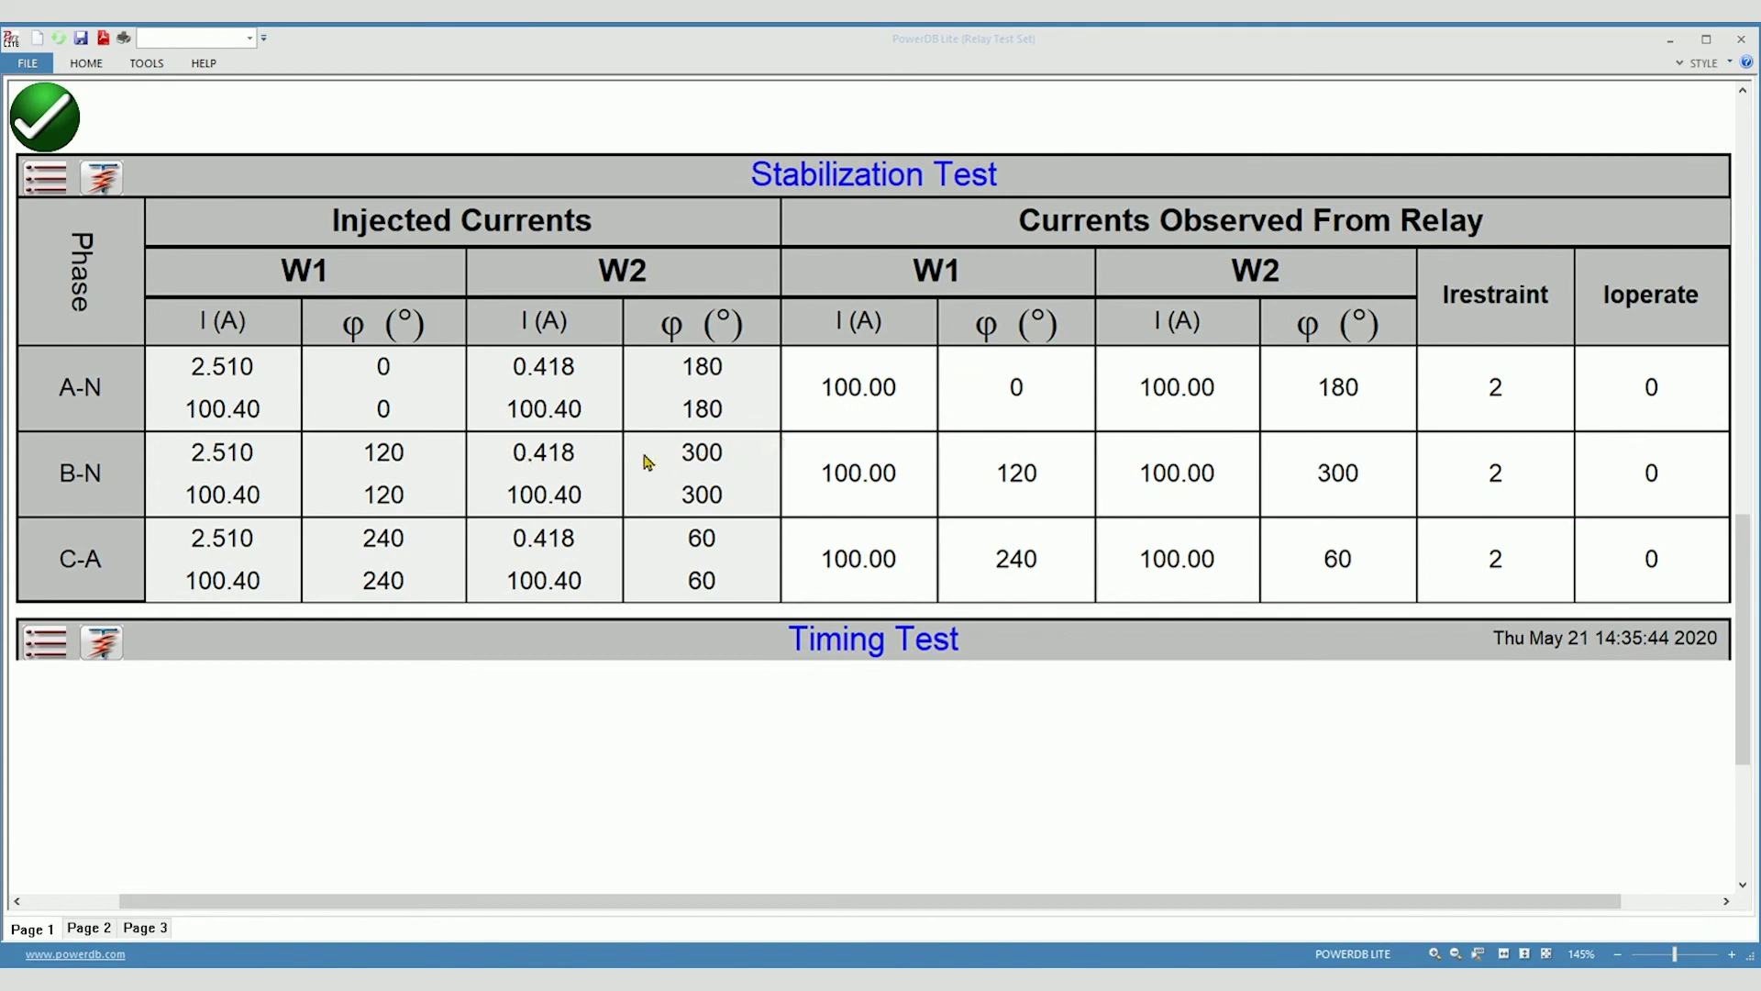
Step: Review report pages 2 and 3, including the shot-point plot
{"action": "left_click", "coordinate": [99, 931]}
{"action": "scroll", "coordinate": [805, 578], "scroll_direction": "down", "scroll_amount": 5}
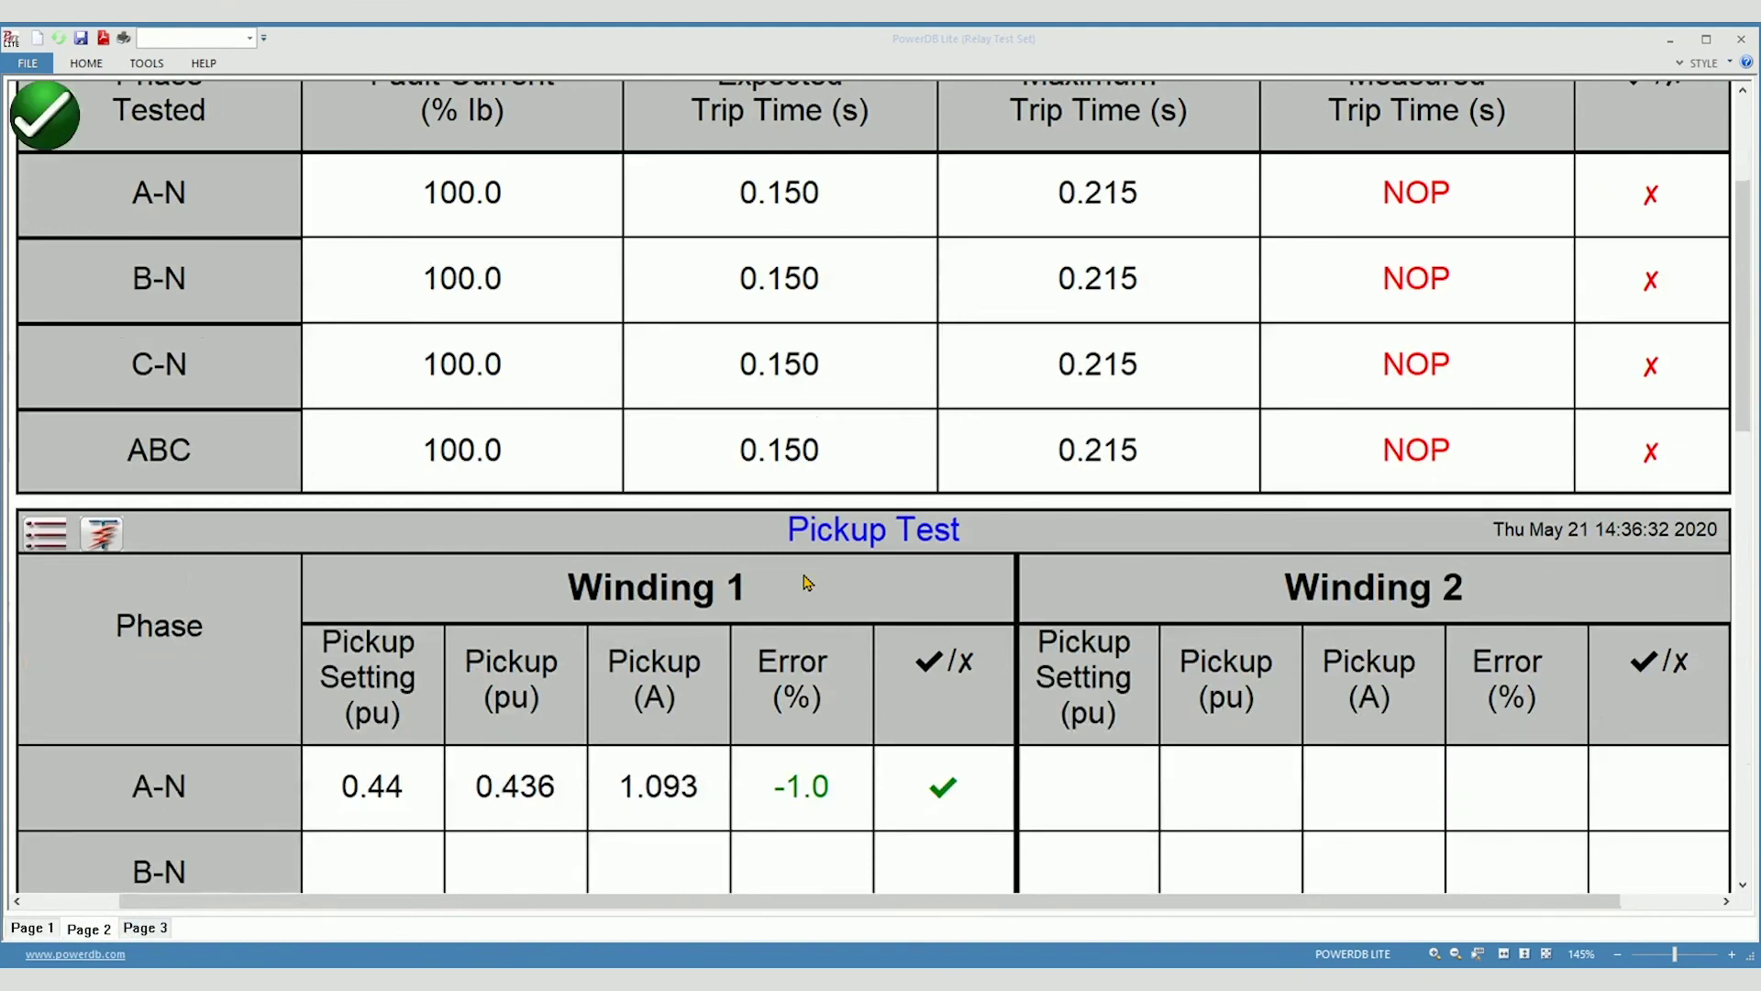
{"action": "scroll", "coordinate": [805, 580], "scroll_direction": "down", "scroll_amount": 3}
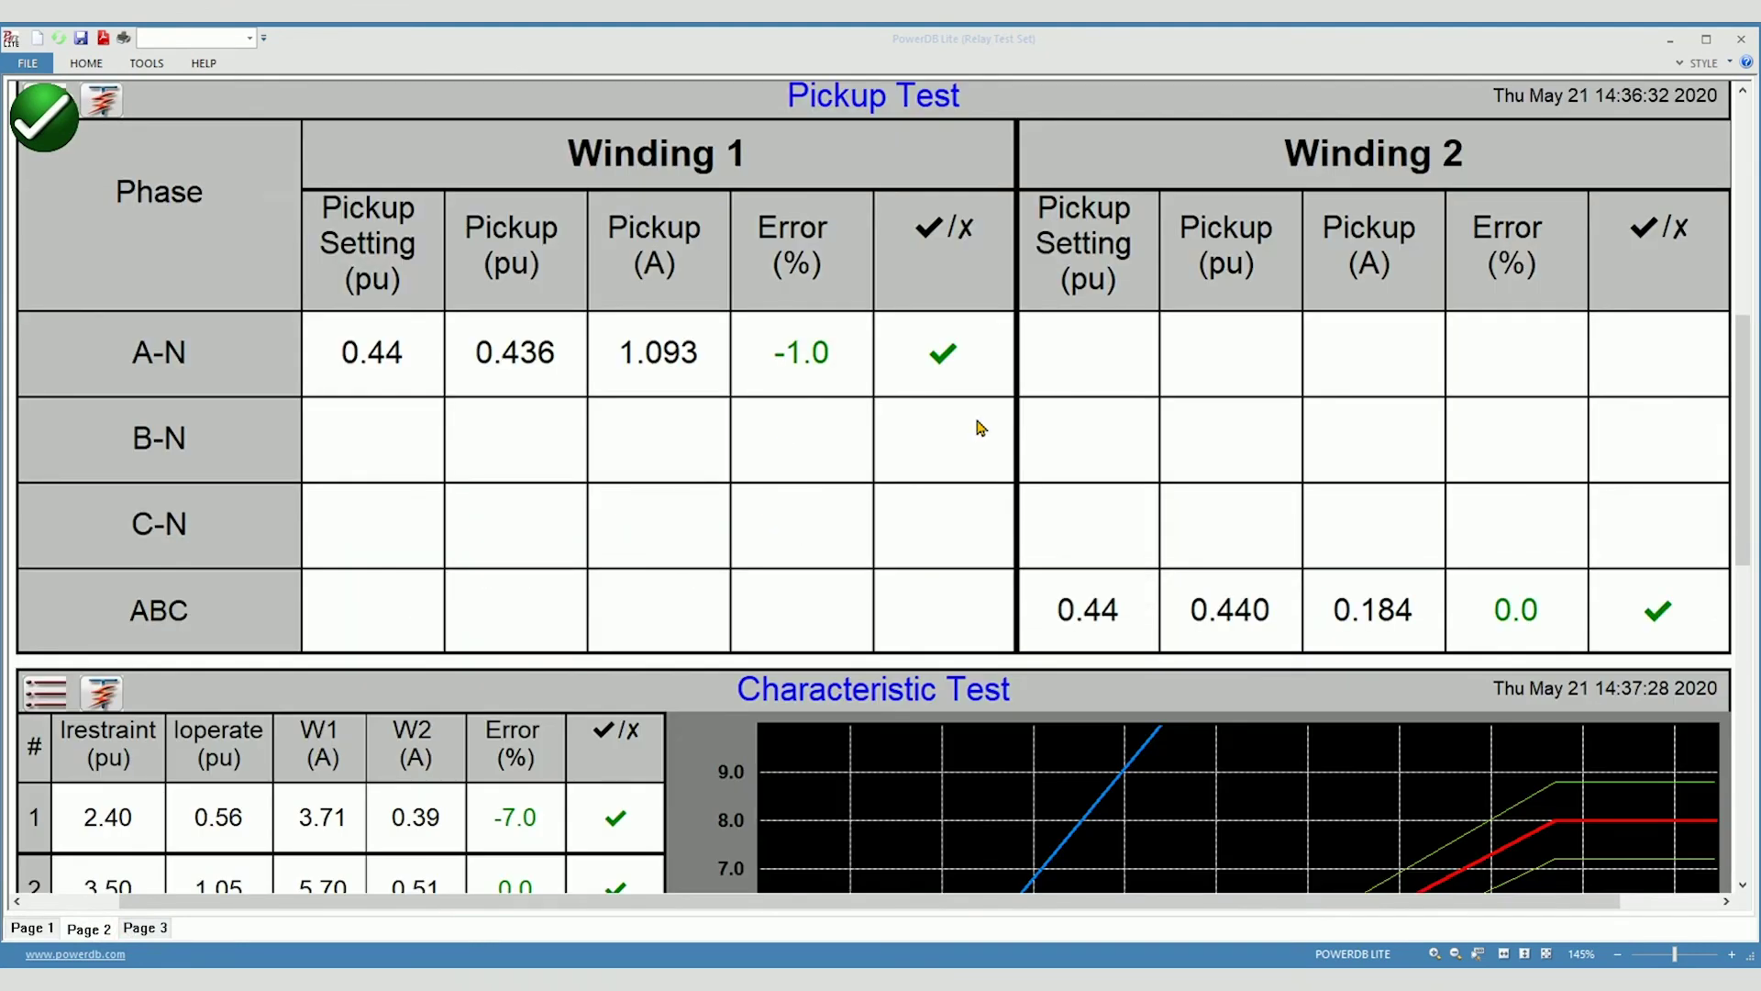
{"action": "scroll", "coordinate": [800, 511], "scroll_direction": "down", "scroll_amount": 3}
{"action": "scroll", "coordinate": [491, 724], "scroll_direction": "down", "scroll_amount": 3}
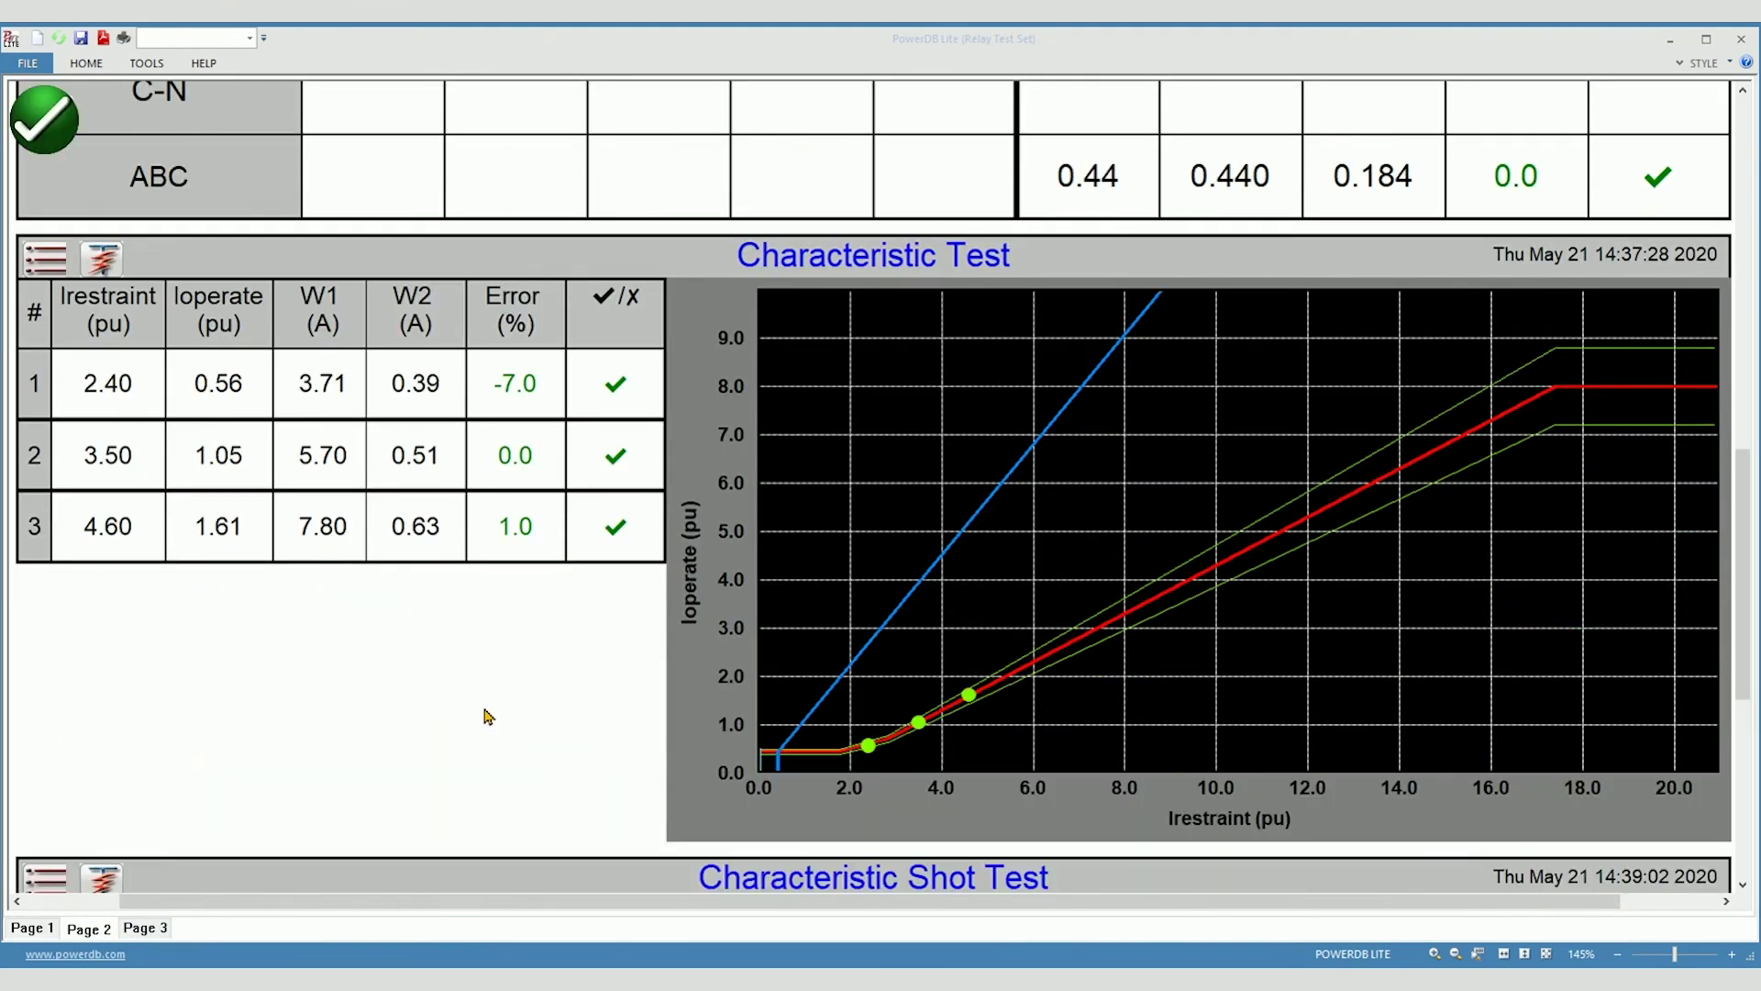
{"action": "left_click", "coordinate": [147, 929]}
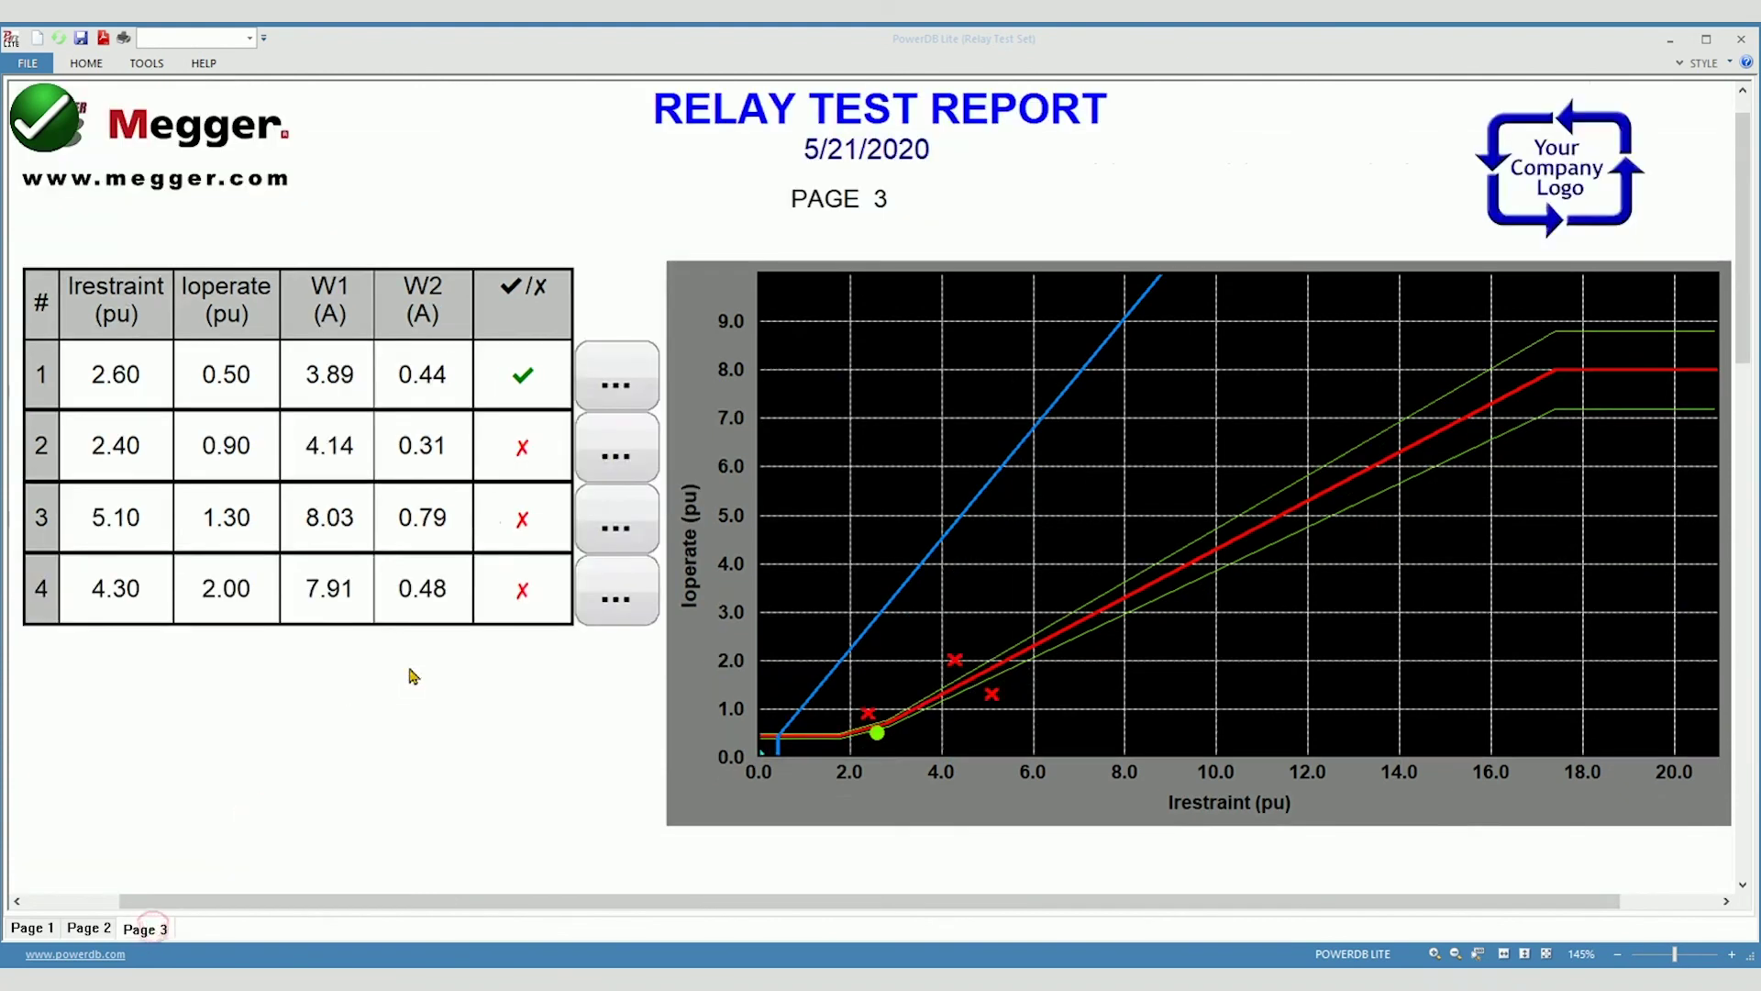
{"action": "scroll", "coordinate": [471, 655], "scroll_direction": "down", "scroll_amount": 3}
{"action": "scroll", "coordinate": [471, 655], "scroll_direction": "up", "scroll_amount": 4}
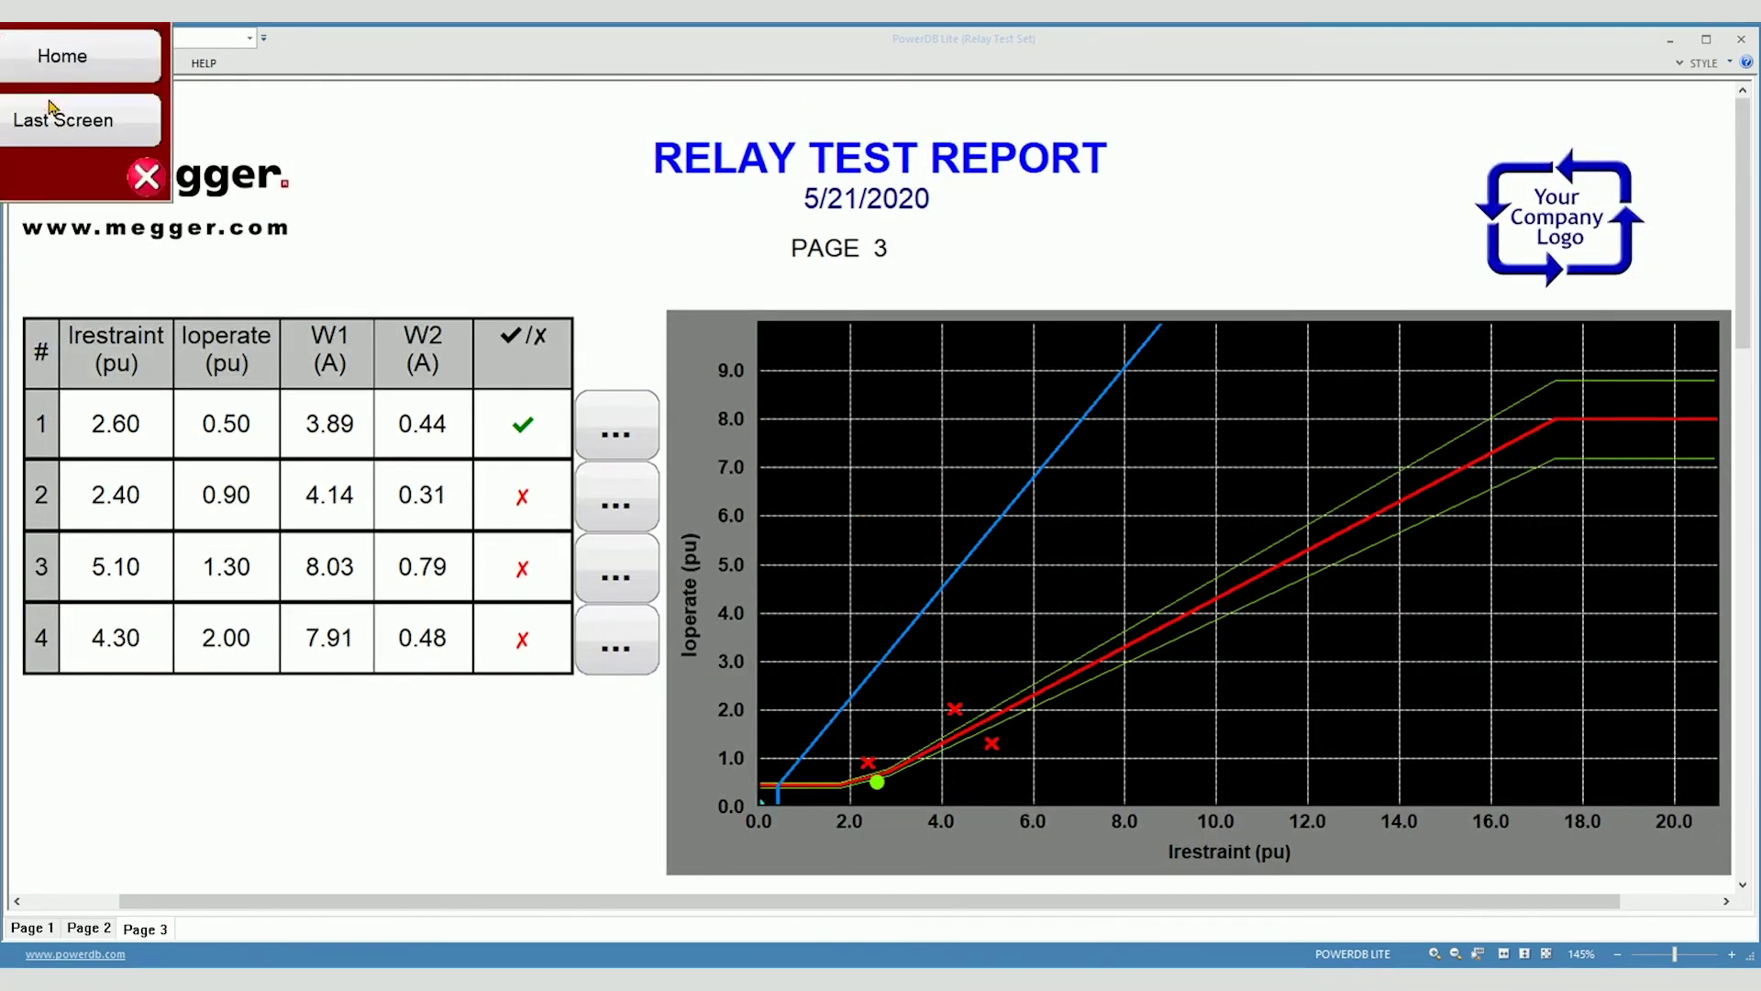
Step: Close the relay test report and return to the Home control screen
{"action": "left_click", "coordinate": [119, 62]}
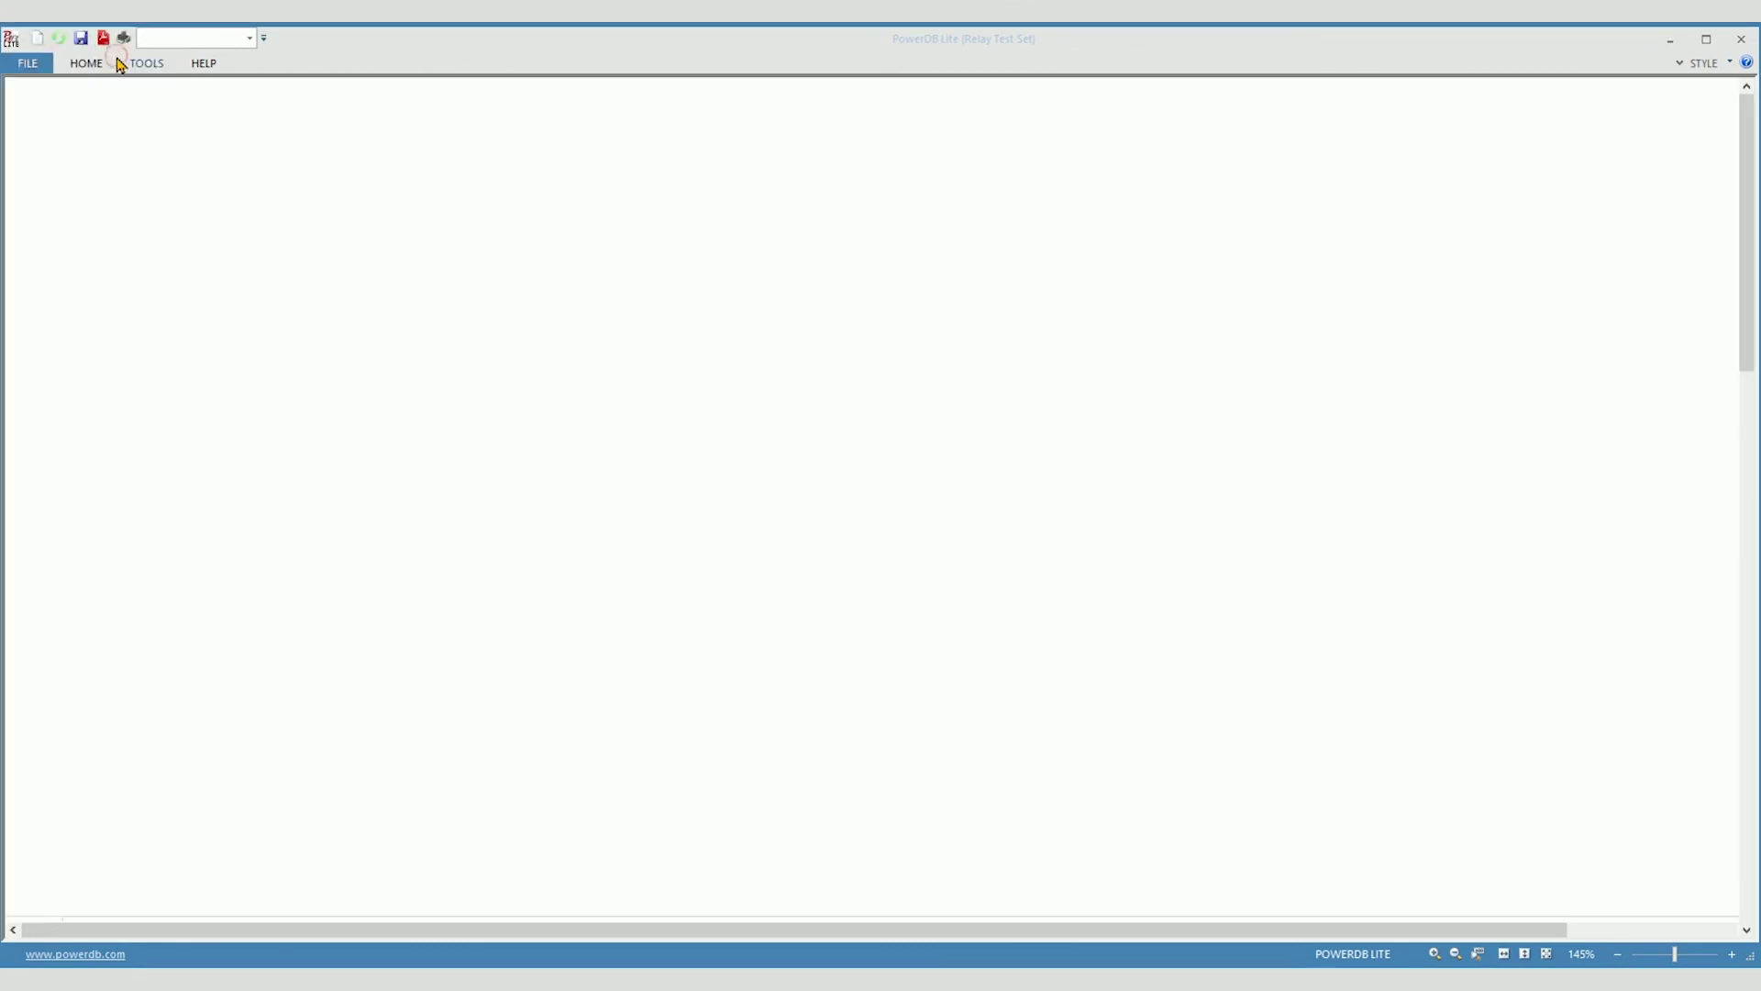